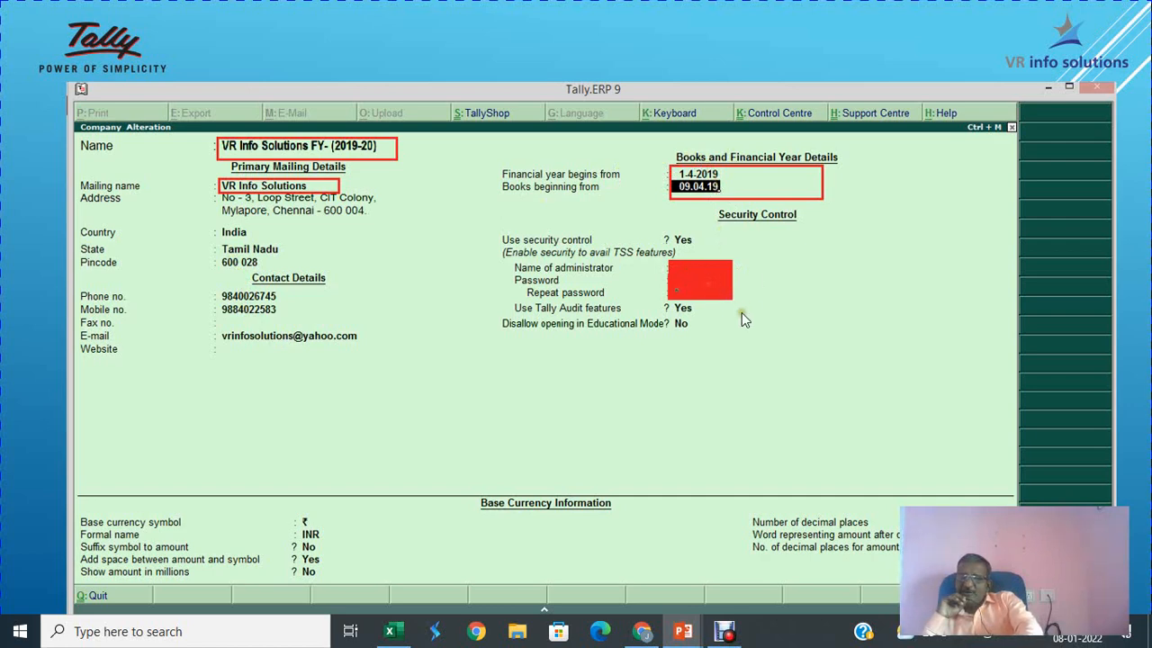
# Step: Run the Tally slideshow to its end, exit it, and close PowerPoint
pyautogui.press('Right')
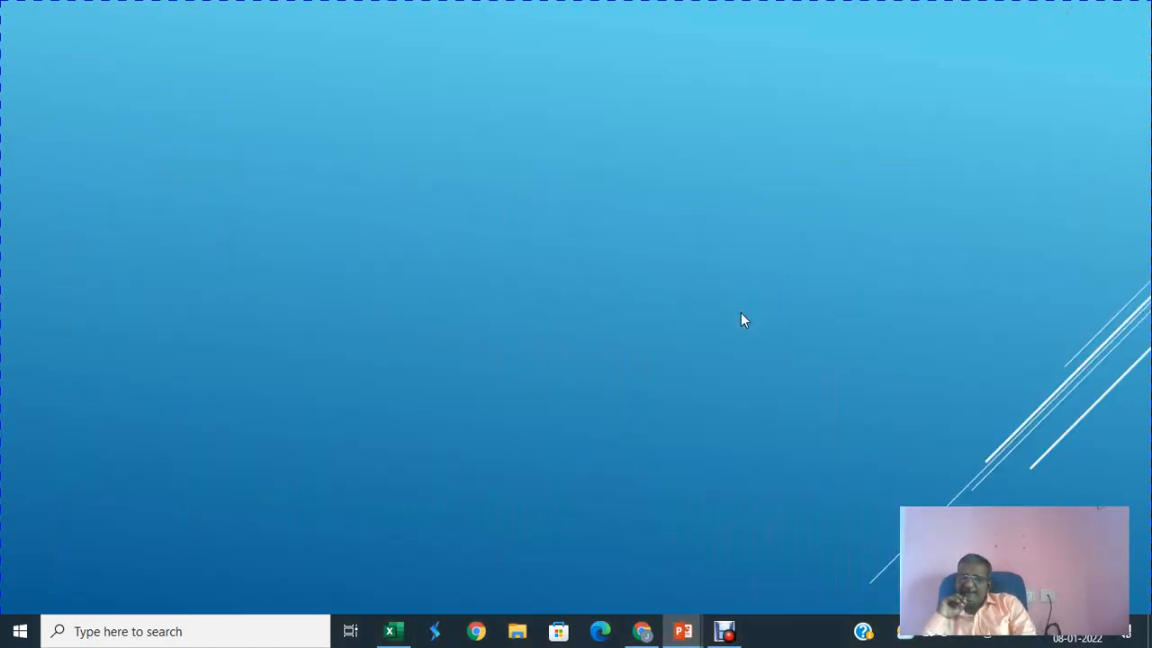
pyautogui.press('Right')
pyautogui.click(741, 312)
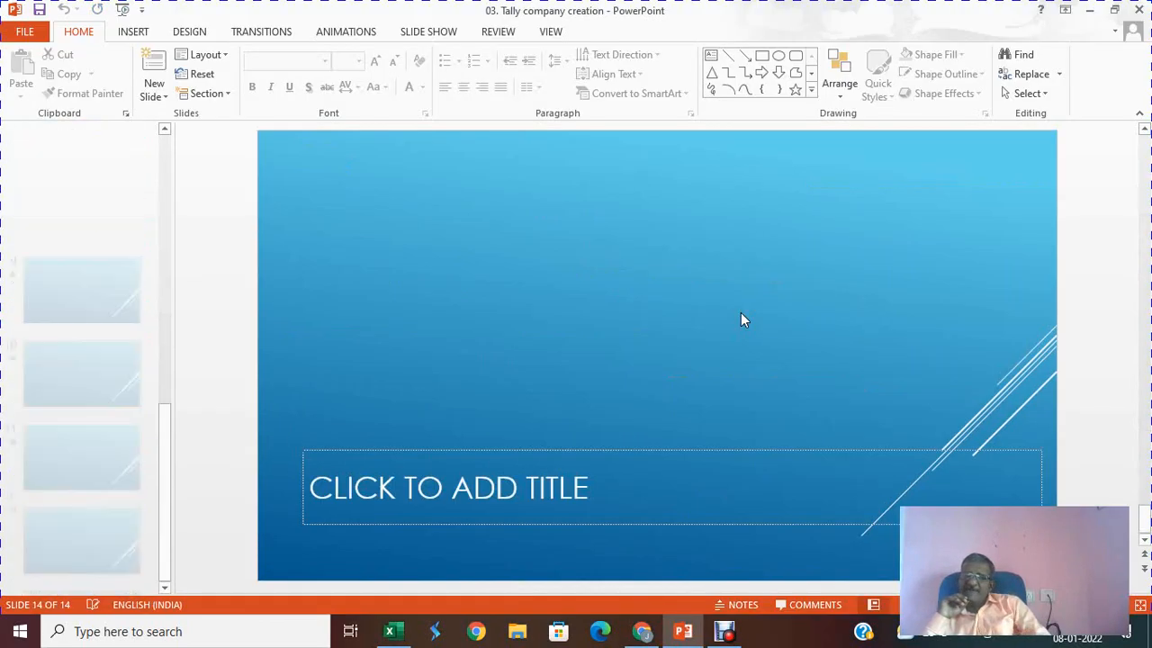
pyautogui.click(1141, 11)
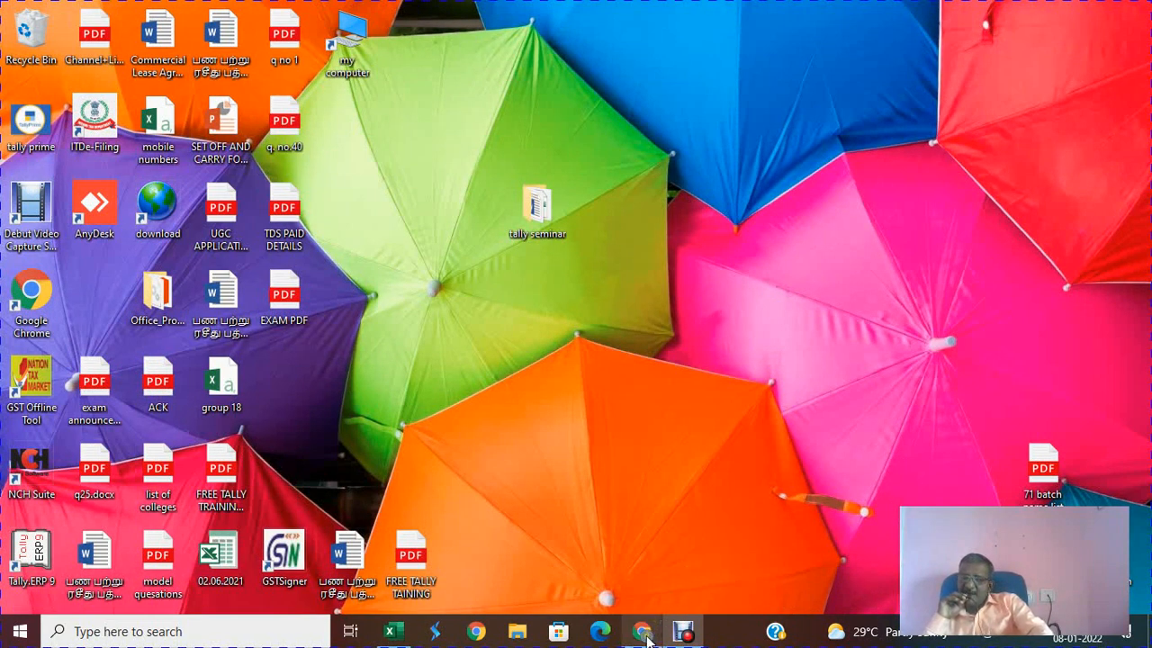
# Step: Search Google in Chrome for the suggested query 'tally solutions download.com'
pyautogui.moveTo(650, 633)
pyautogui.click(645, 607)
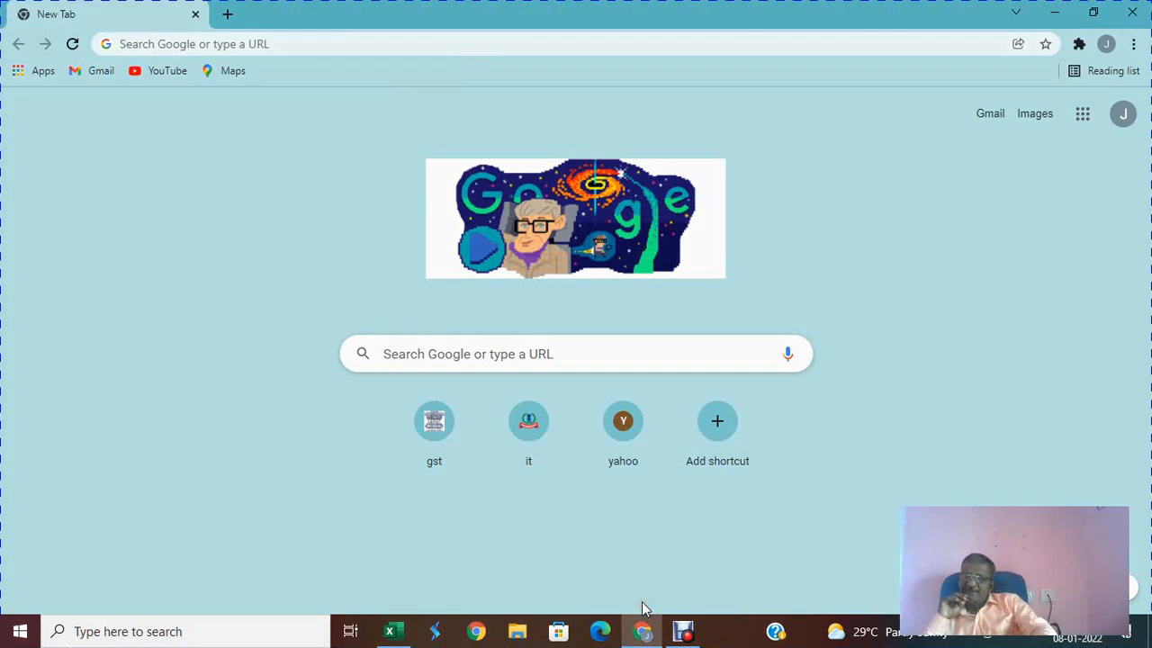
pyautogui.click(429, 362)
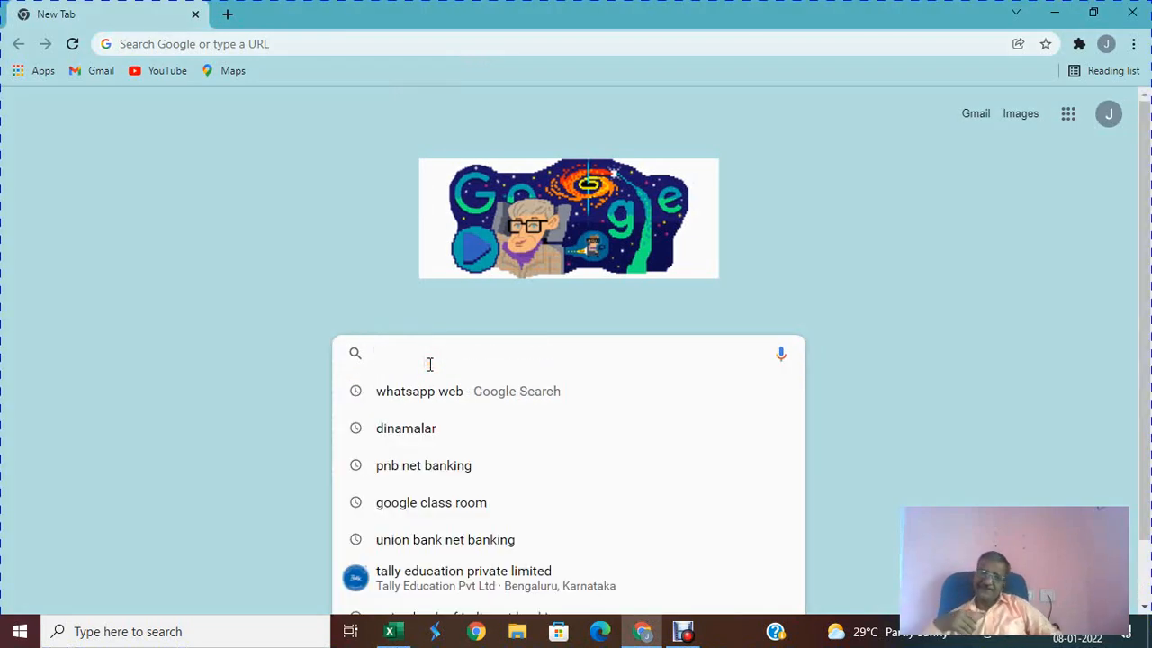
pyautogui.write('tally solutions download.com')
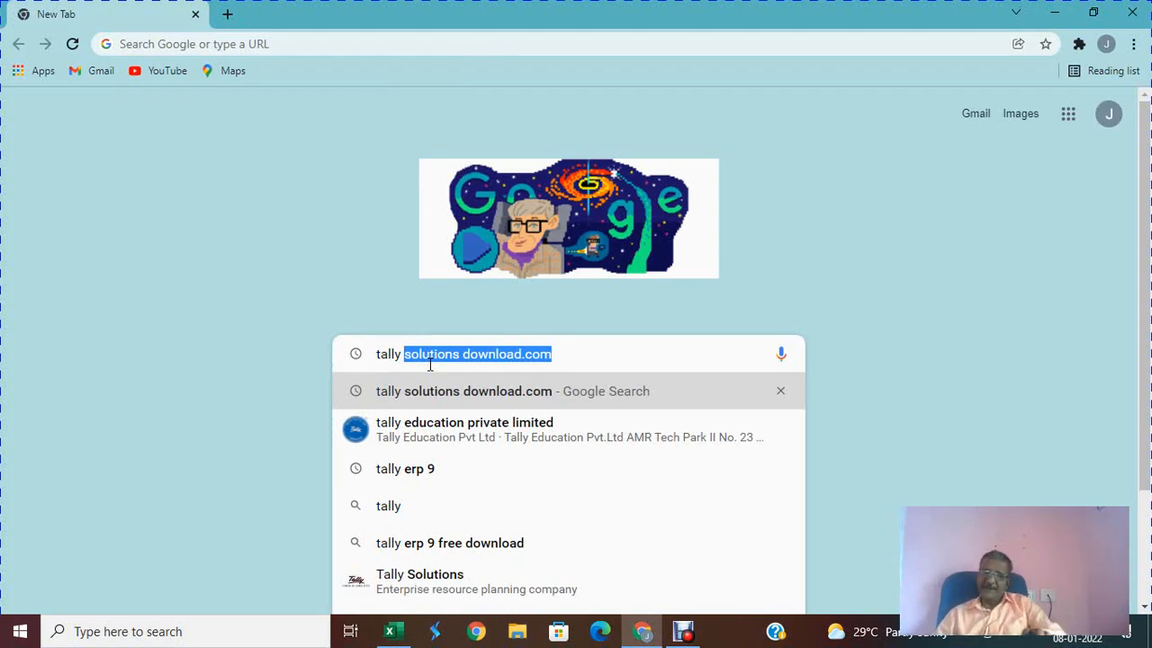
pyautogui.click(605, 347)
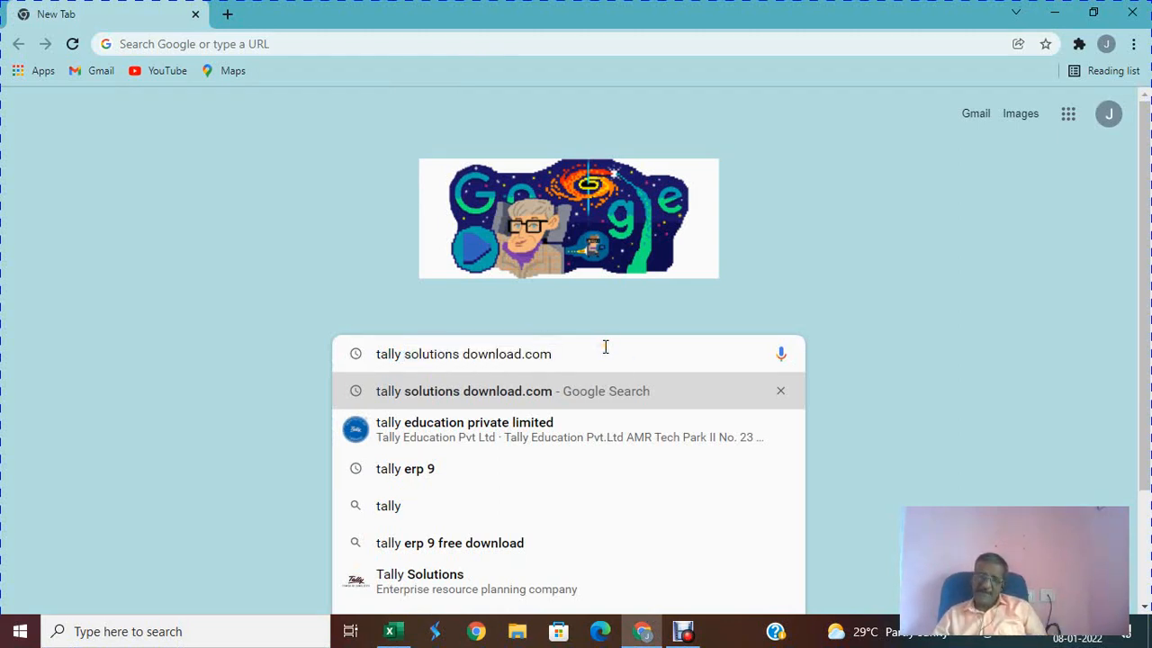
pyautogui.press('Return')
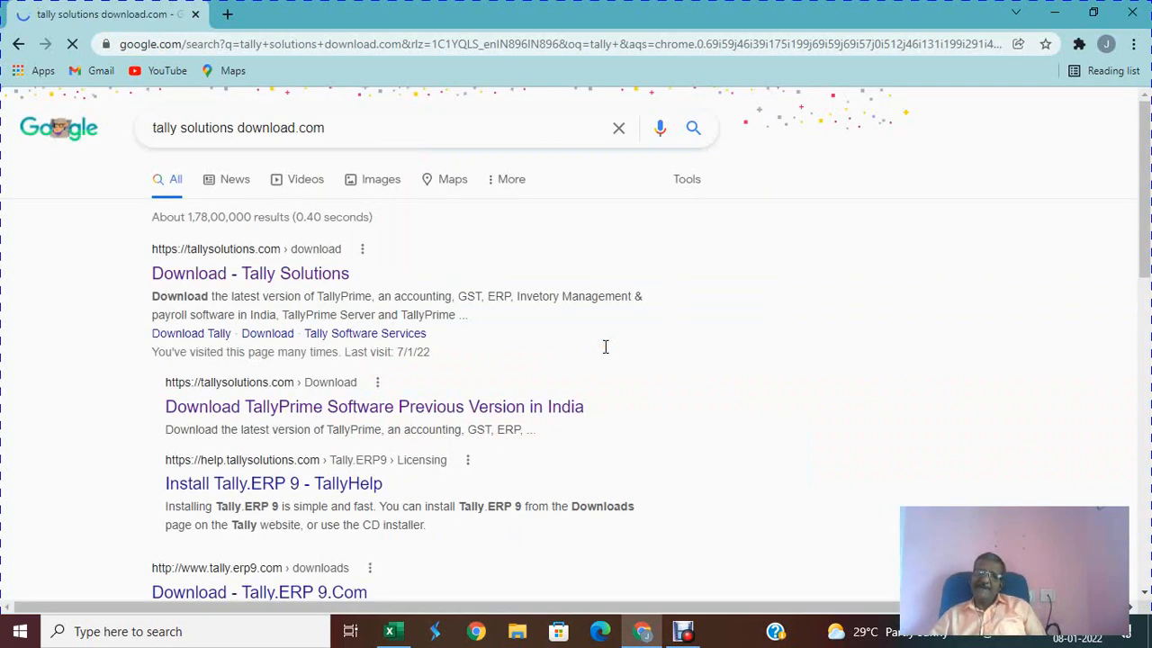
# Step: Download setup (2).exe for TallyPrime Rel 2.0.1 from the Tally Solutions download page
pyautogui.click(319, 284)
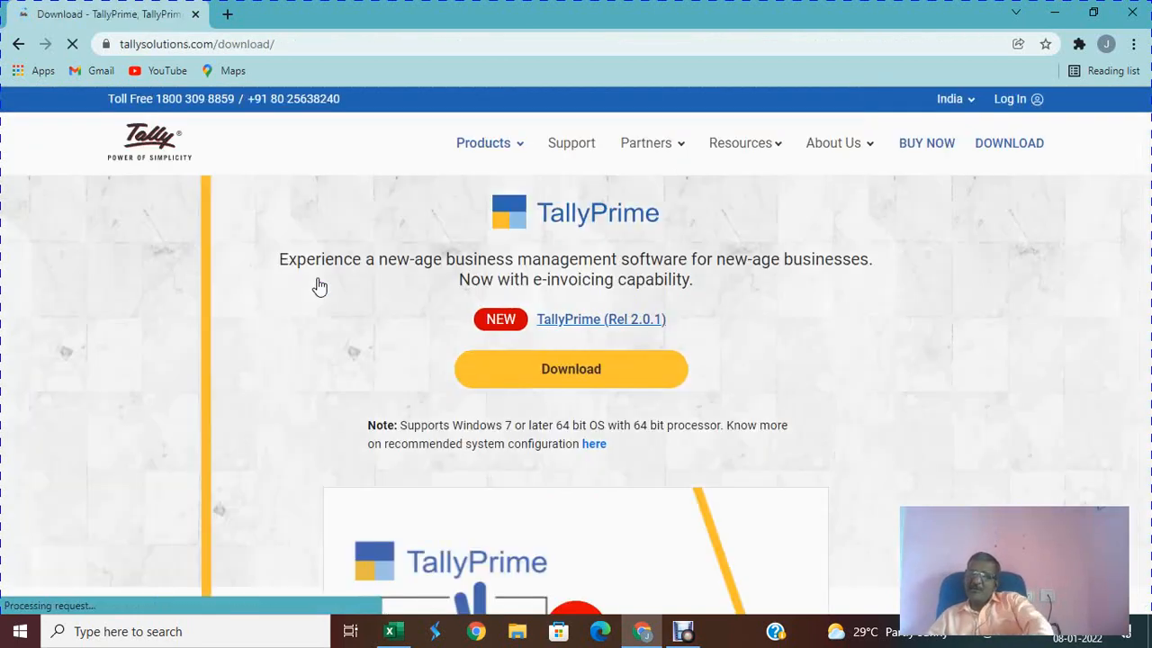
pyautogui.click(578, 378)
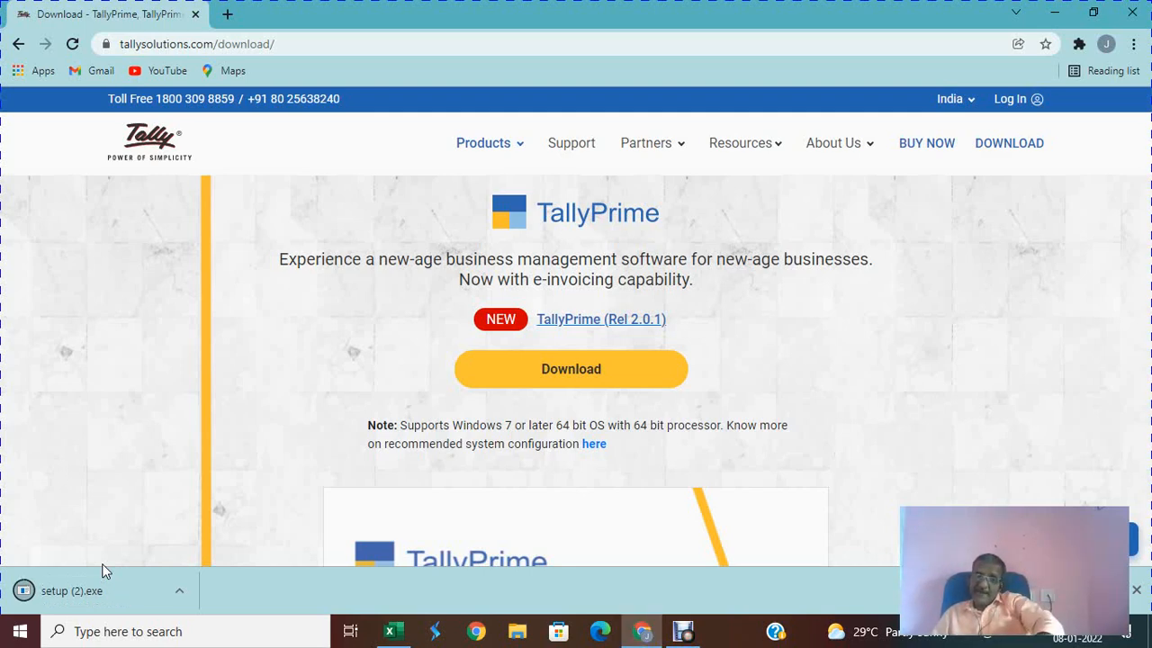
# Step: Run setup (2).exe from Chrome's download shelf to start TallyPrime Setup Manager
pyautogui.click(39, 592)
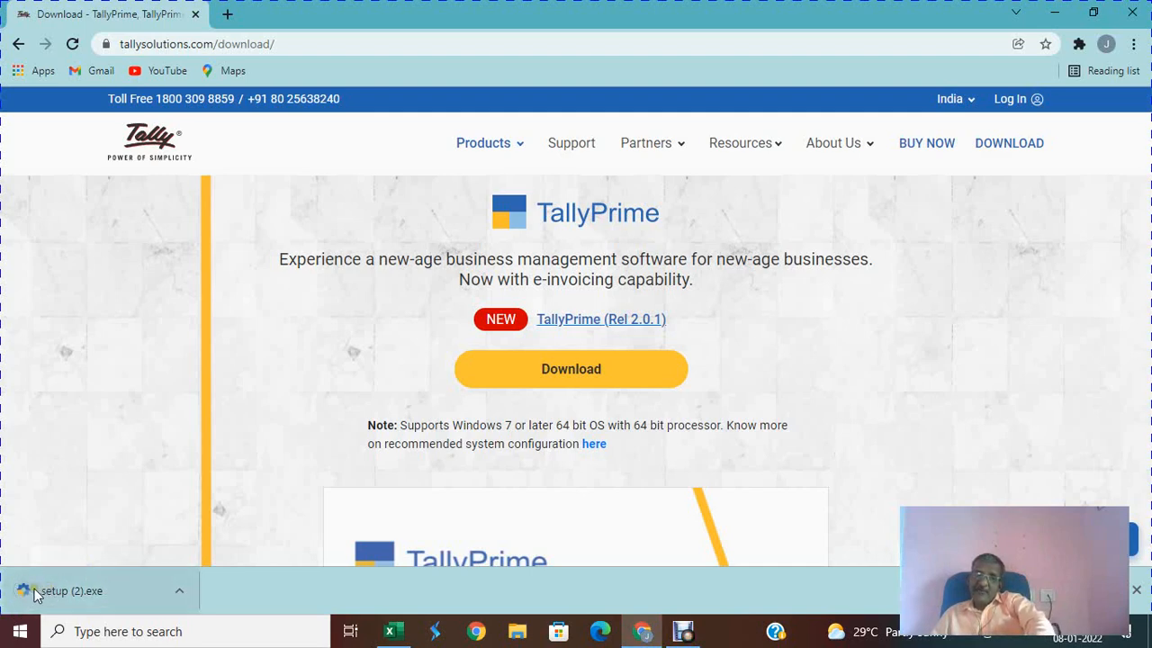
pyautogui.click(53, 592)
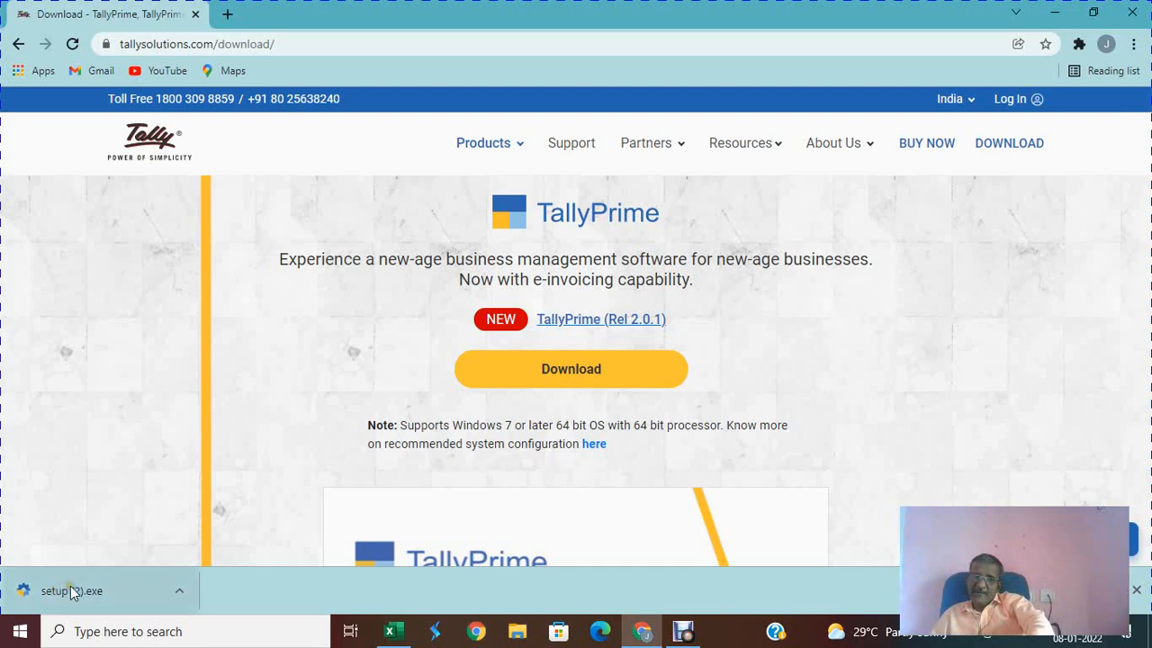
pyautogui.click(74, 587)
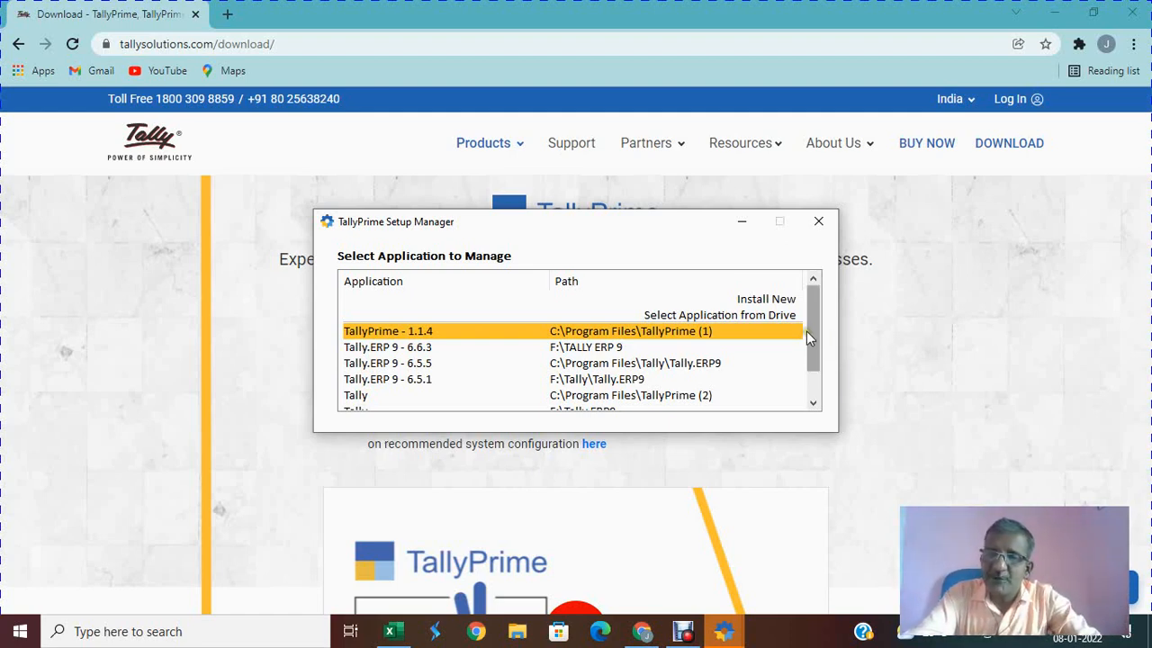
# Step: Select TallyPrime - 1.1.4 from the installed applications to open its update to 2.0.1
pyautogui.moveTo(806, 330); pyautogui.dragTo(806, 349)
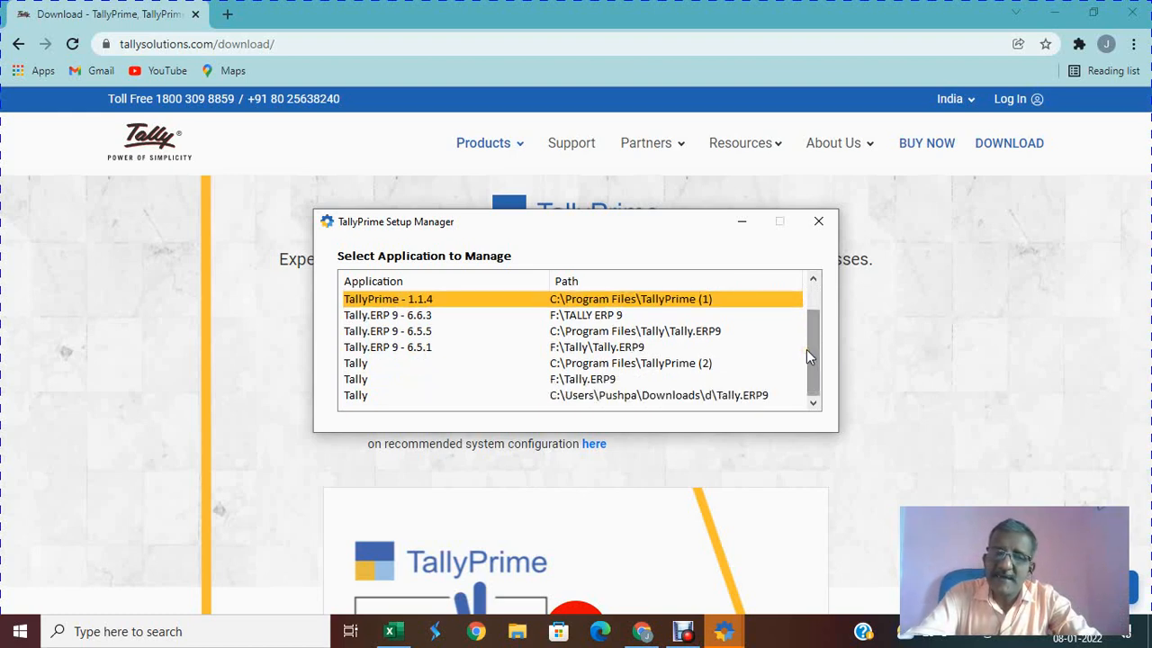
pyautogui.click(645, 348)
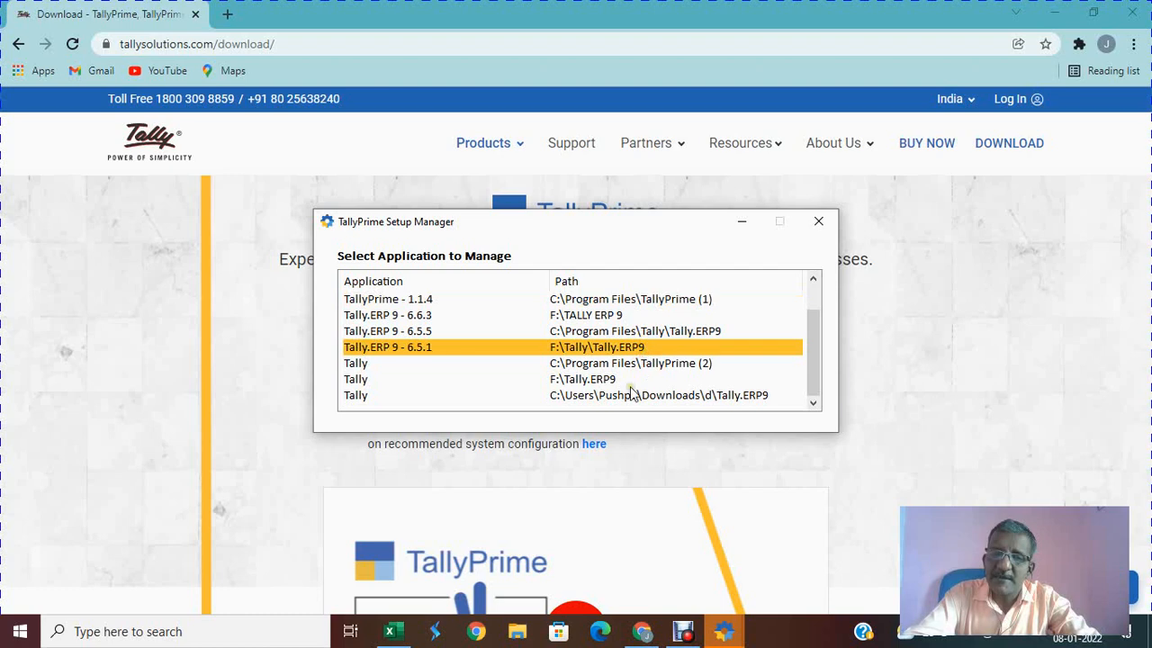
pyautogui.click(613, 379)
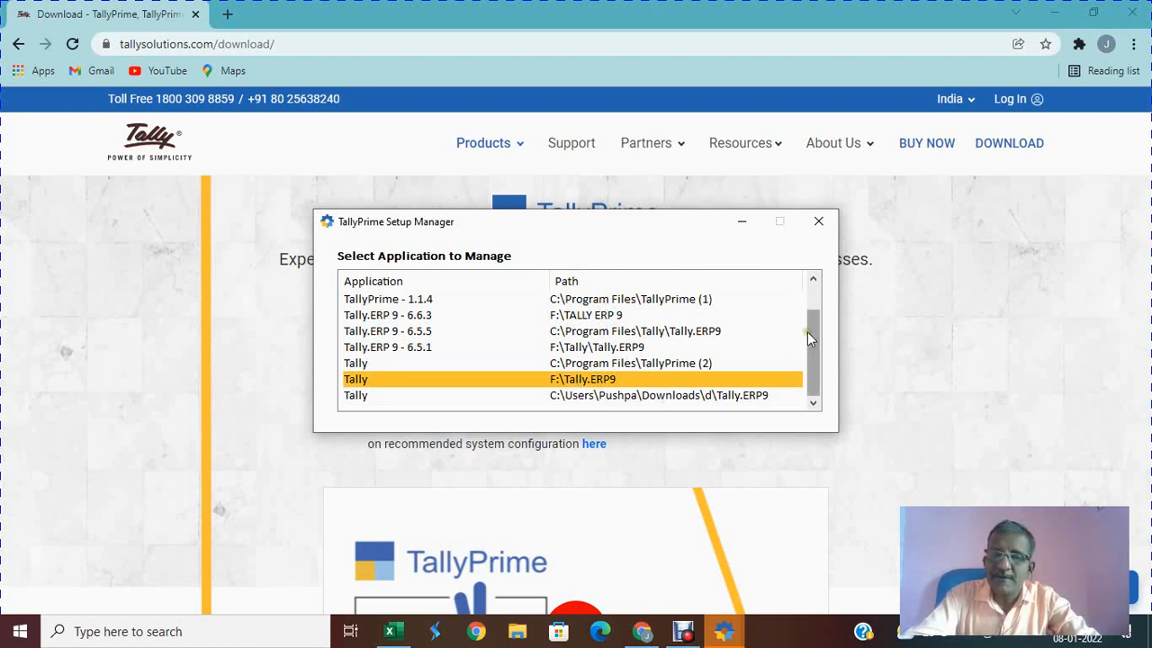
pyautogui.moveTo(807, 332); pyautogui.dragTo(807, 306)
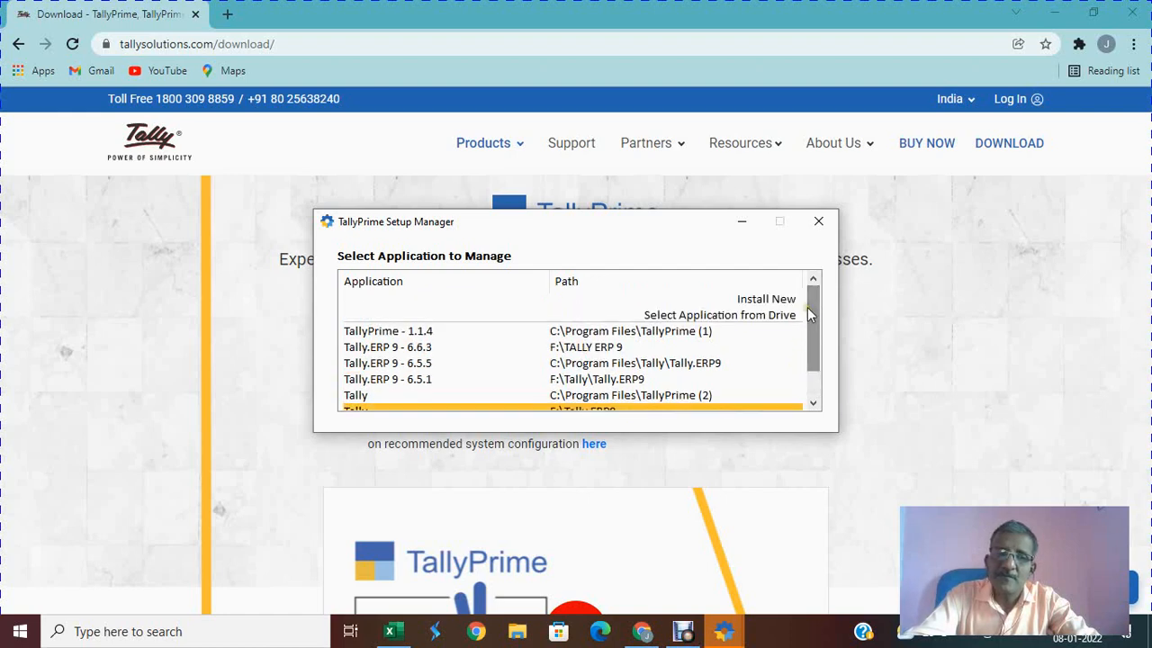
pyautogui.click(614, 333)
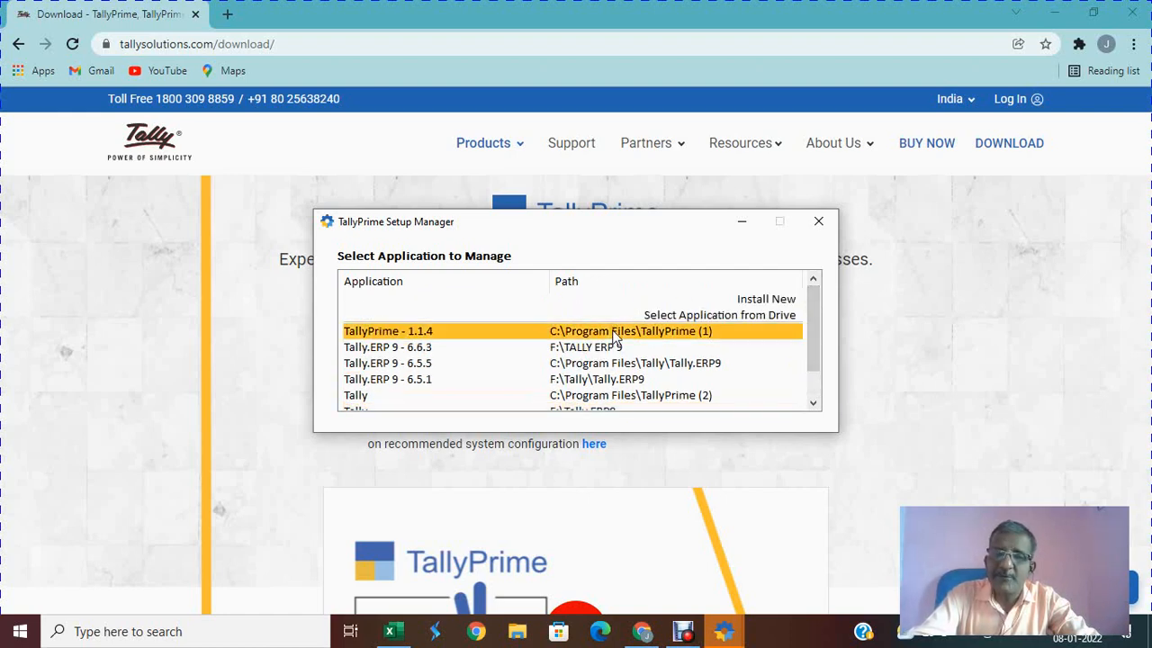
pyautogui.click(614, 333)
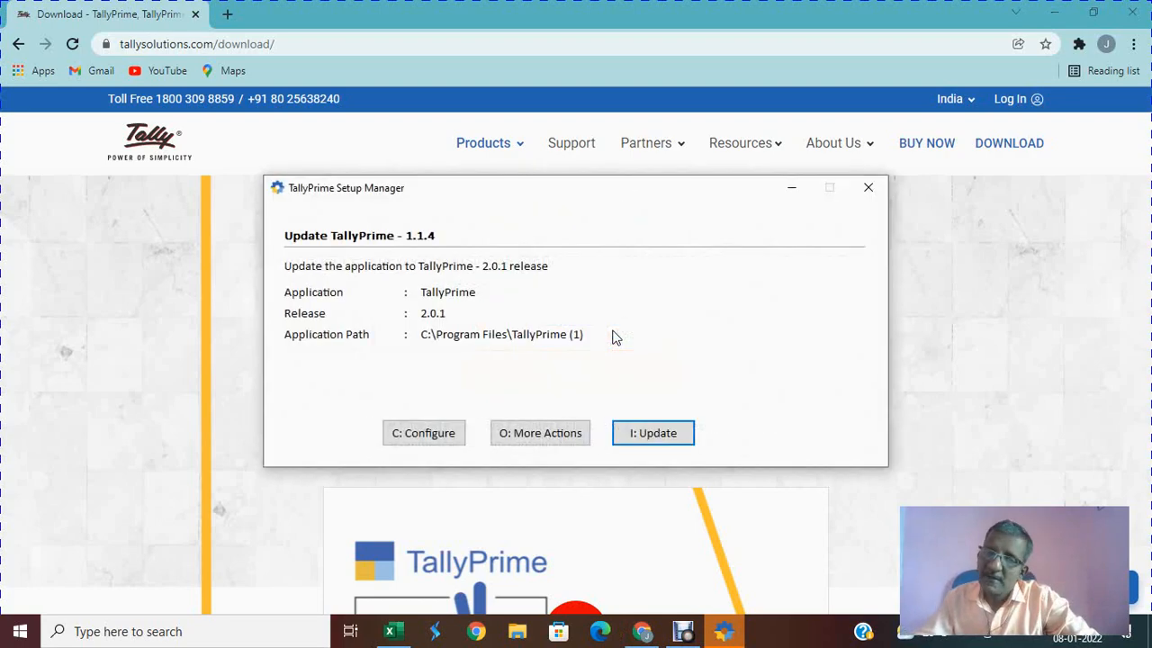
pyautogui.press('Escape')
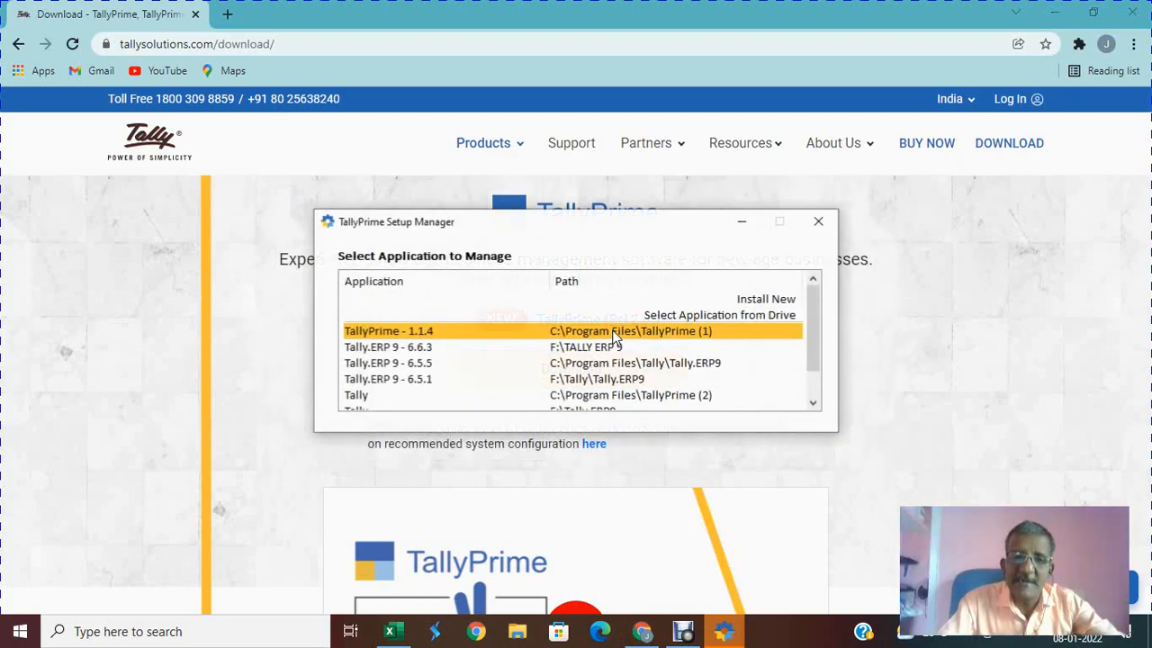
pyautogui.click(611, 331)
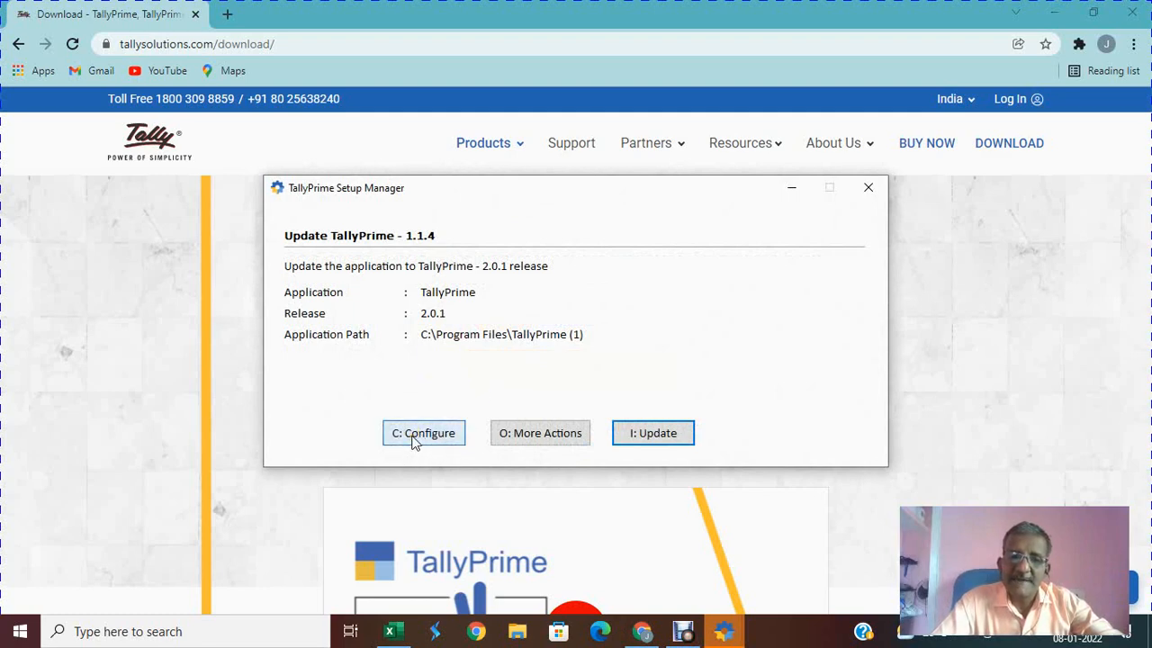
# Step: Turn on Create Desktop Shortcut (named TallyPrime) in the advanced configuration options
pyautogui.click(419, 435)
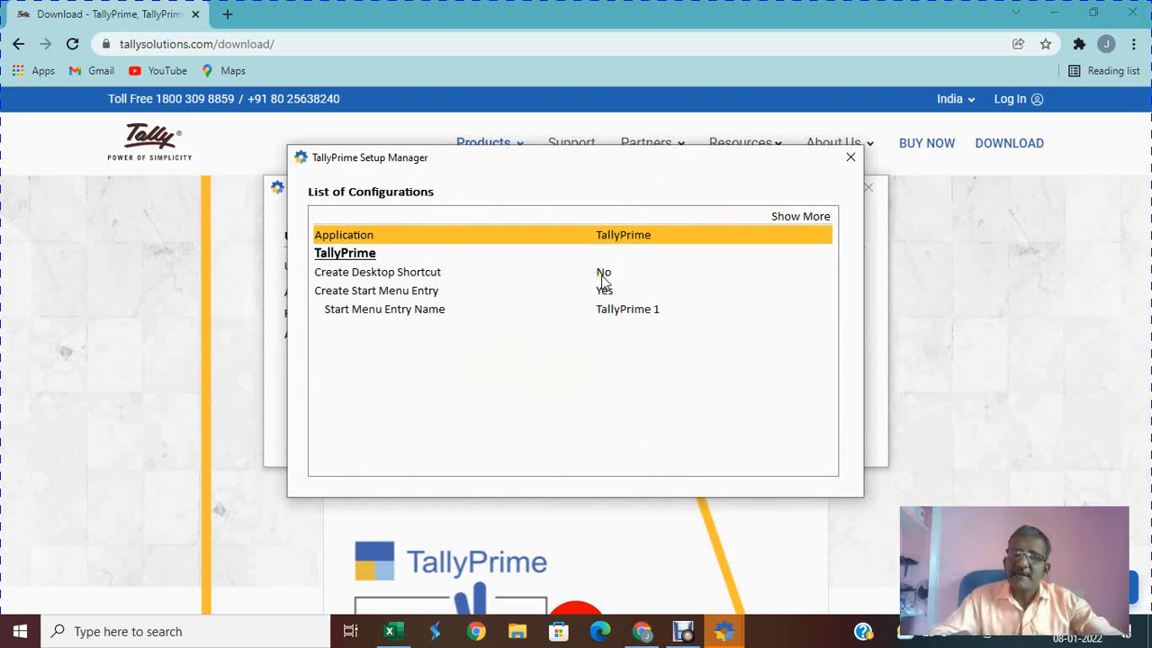
pyautogui.press('Up')
pyautogui.press('Return')
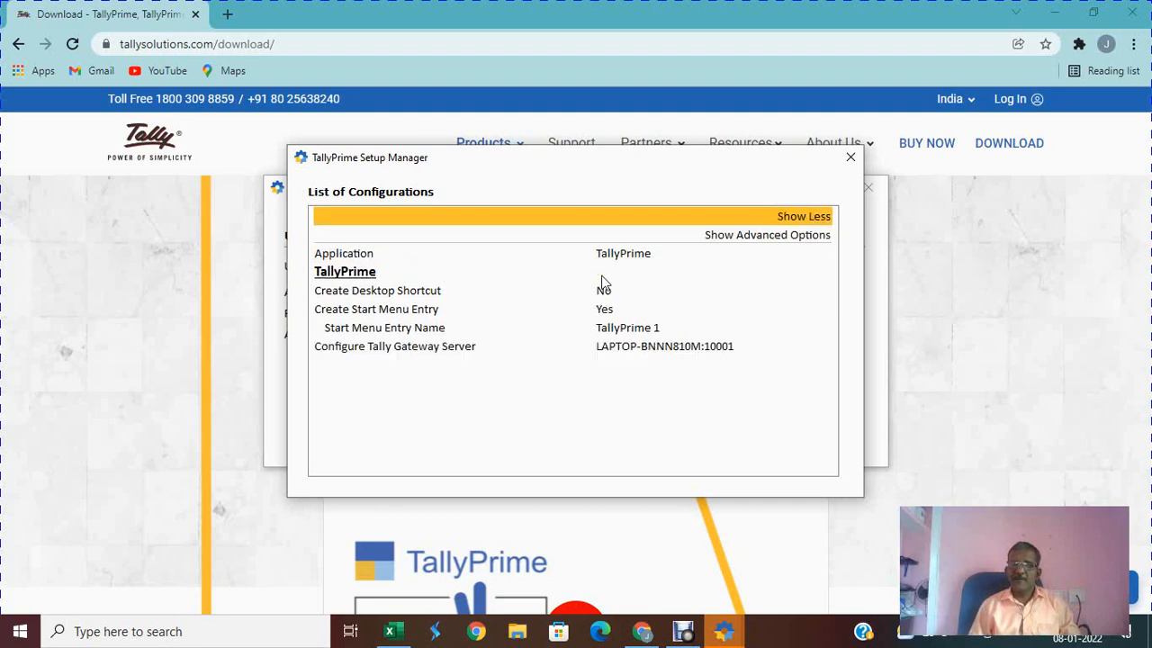
pyautogui.press('Return')
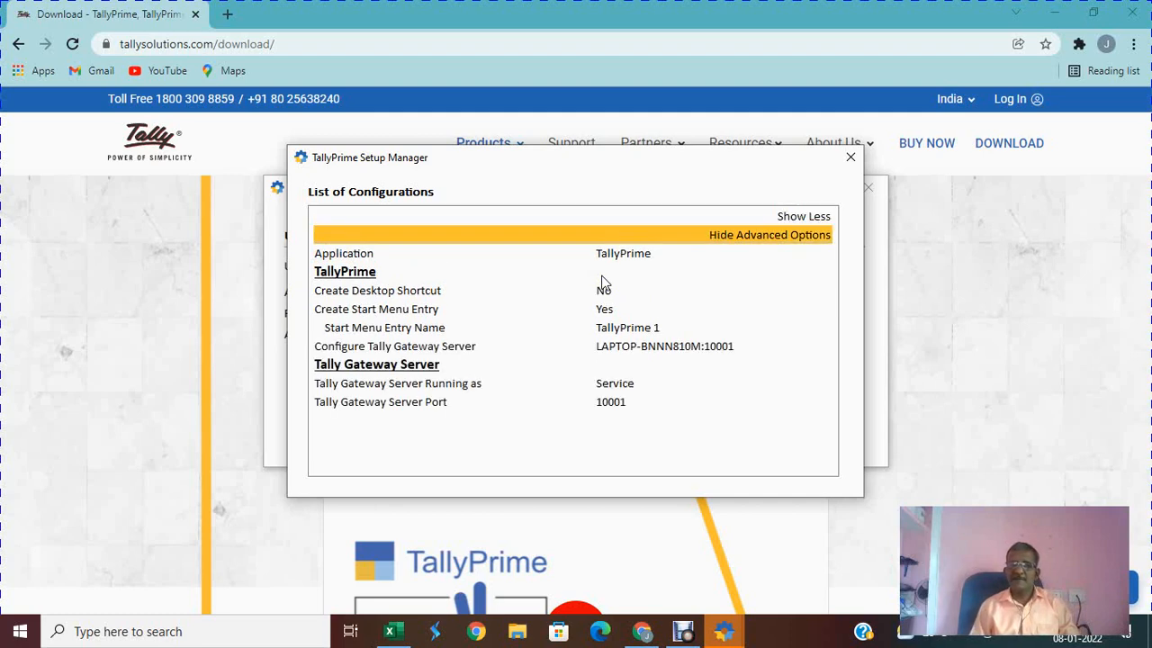
pyautogui.press('Down')
pyautogui.press('Down')
pyautogui.press('Return')
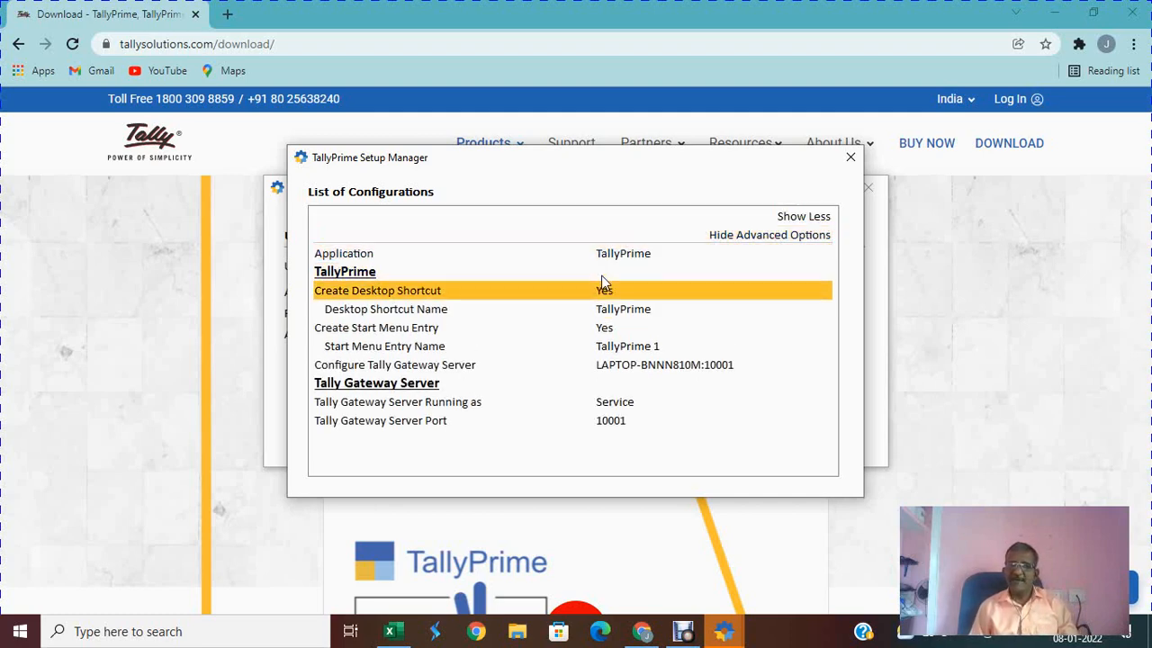
pyautogui.press('Down')
pyautogui.press('Down')
pyautogui.press('Down')
pyautogui.press('Down')
pyautogui.press('Down')
pyautogui.press('Down')
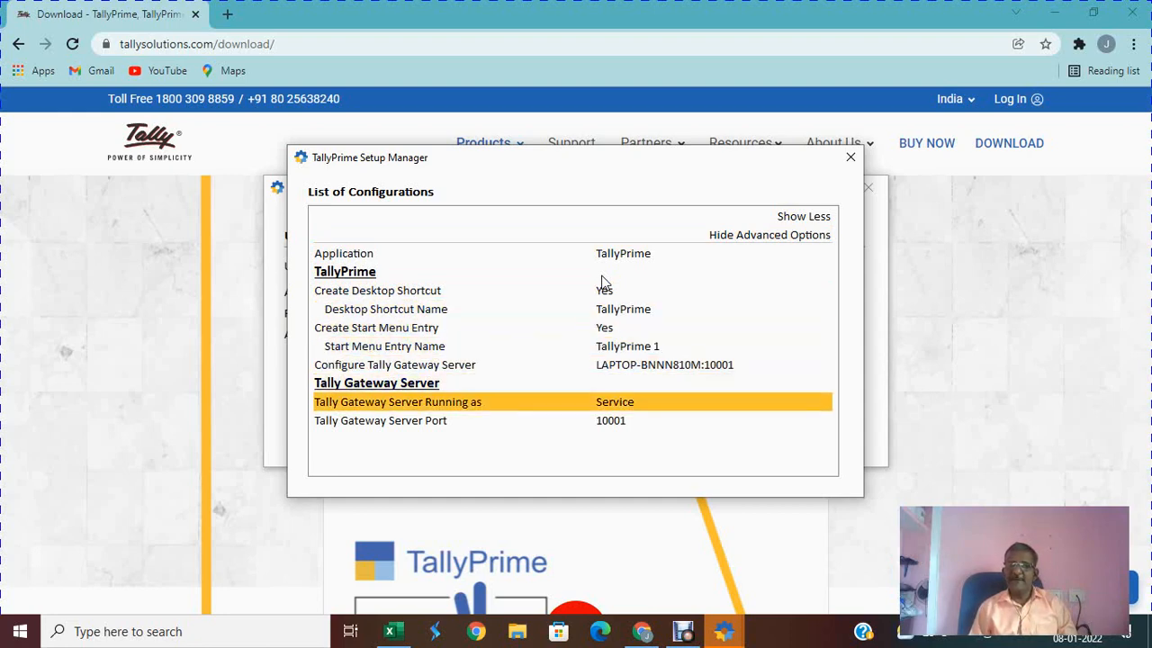
pyautogui.hotkey('ctrl', 'a')
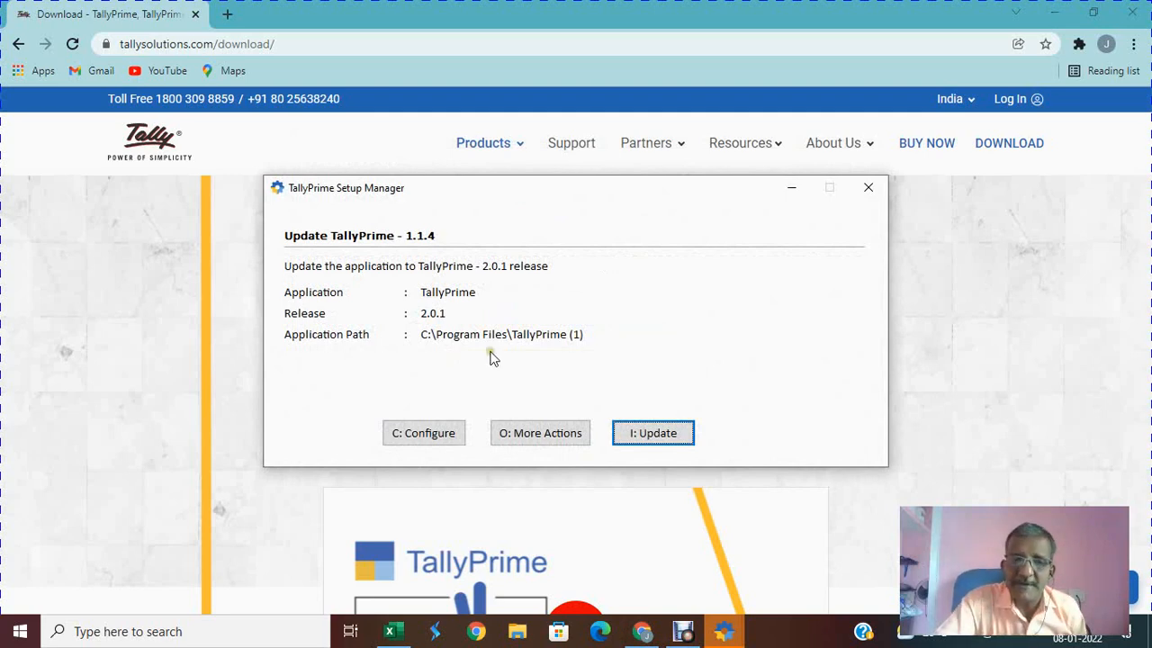
# Step: Choose Install New from the List of Actions, targeting C:\Program Files\TallyPrime (3)
pyautogui.click(538, 439)
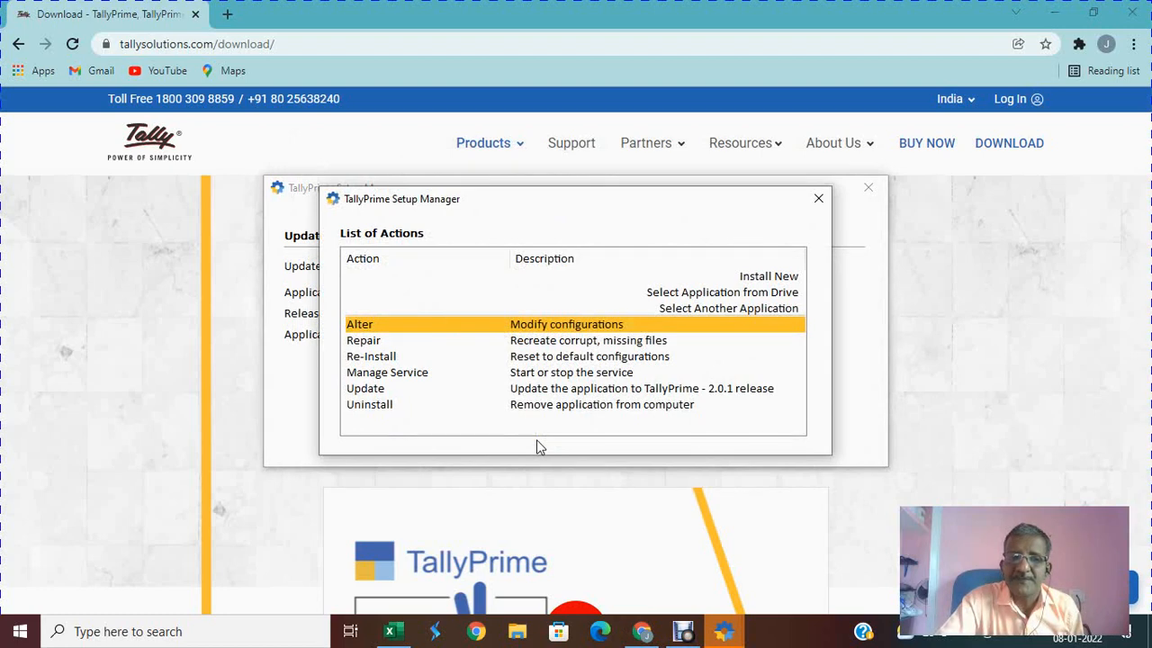
pyautogui.press('Down')
pyautogui.press('Down')
pyautogui.press('Down')
pyautogui.press('Down')
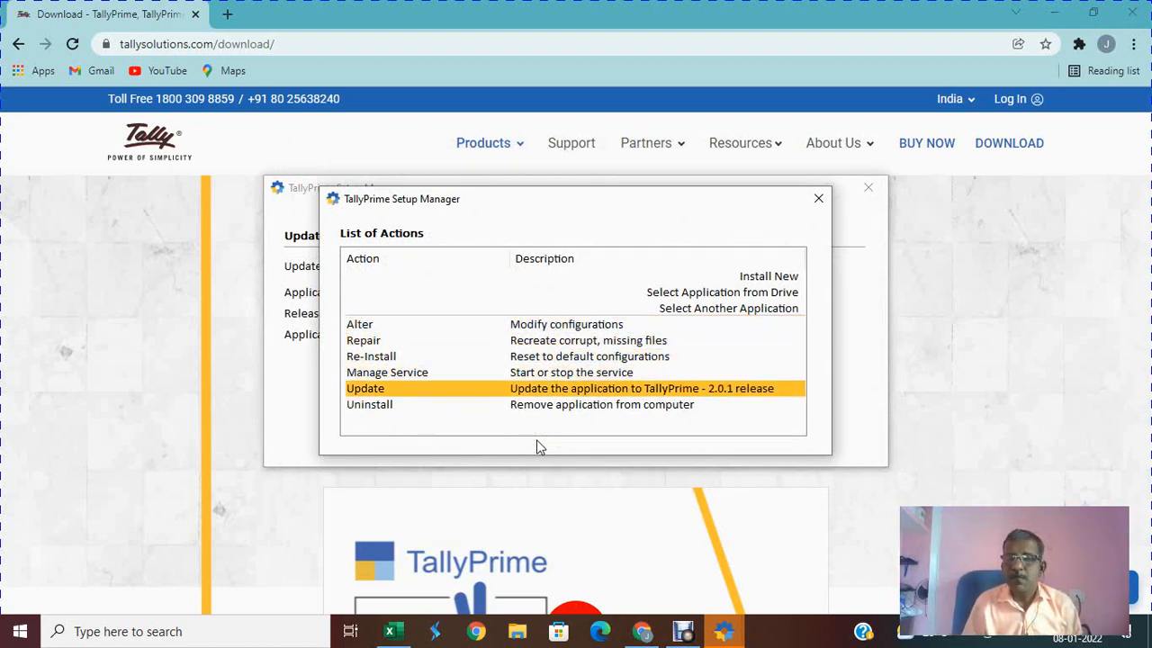
pyautogui.press('Up')
pyautogui.press('Up')
pyautogui.press('Up')
pyautogui.press('Up')
pyautogui.press('Up')
pyautogui.press('Up')
pyautogui.press('Down')
pyautogui.press('Up')
pyautogui.press('Up')
pyautogui.press('Down')
pyautogui.press('Down')
pyautogui.press('Down')
pyautogui.press('Down')
pyautogui.press('Down')
pyautogui.press('Down')
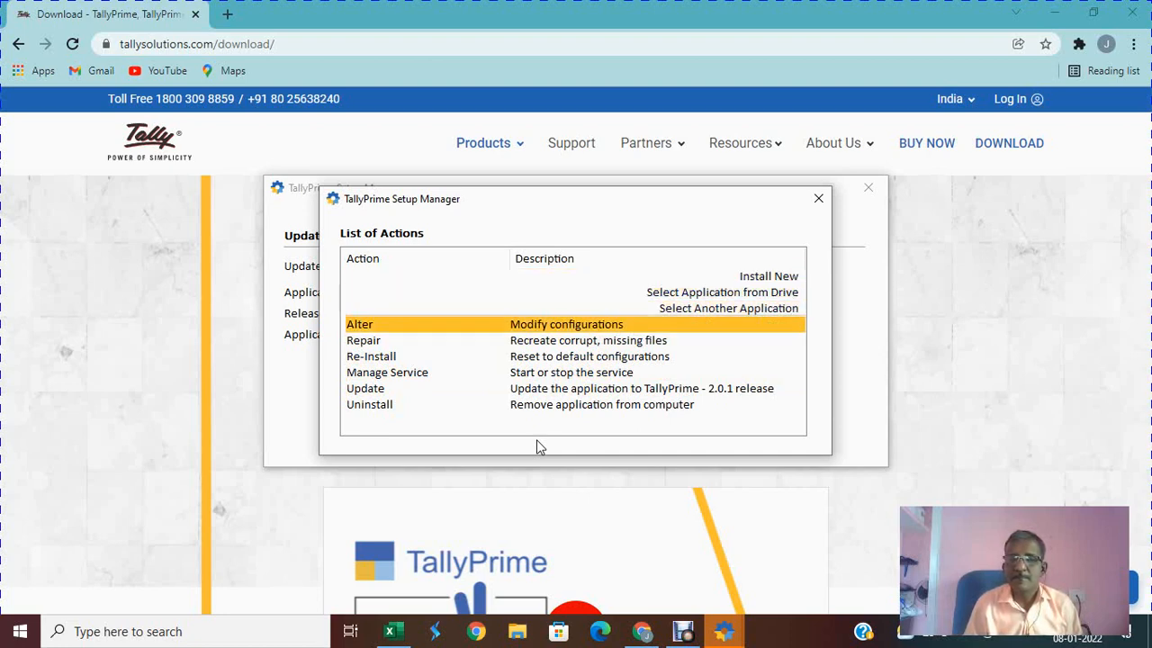
pyautogui.press('Up')
pyautogui.press('Up')
pyautogui.press('Up')
pyautogui.press('Up')
pyautogui.press('Up')
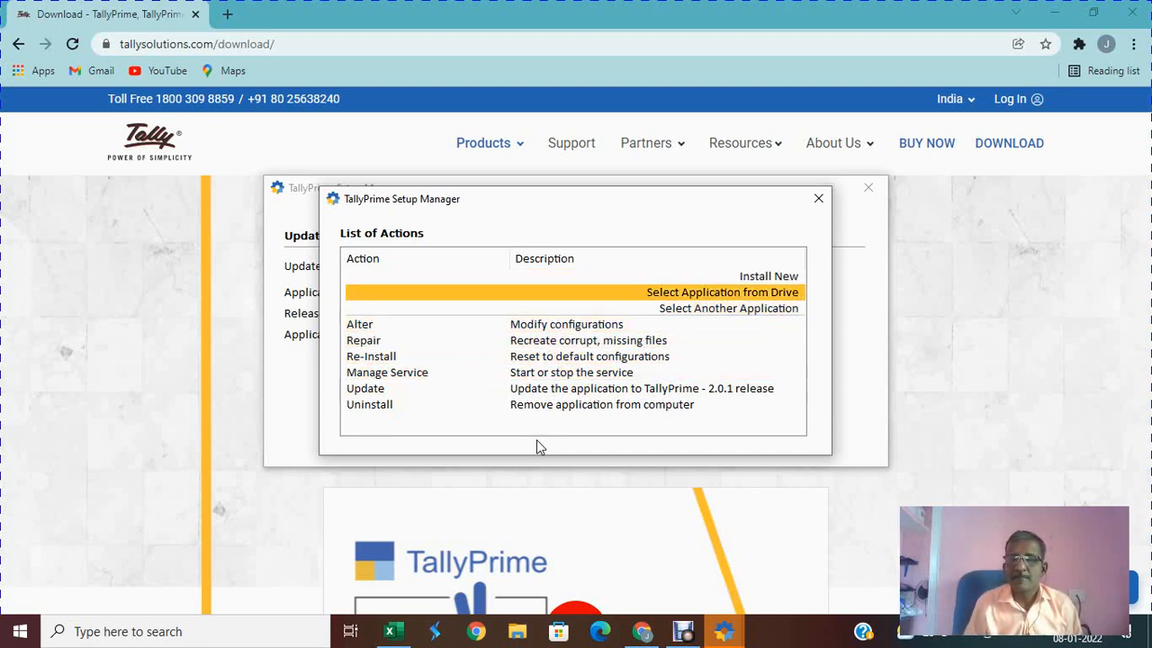
pyautogui.press('Up')
pyautogui.press('Return')
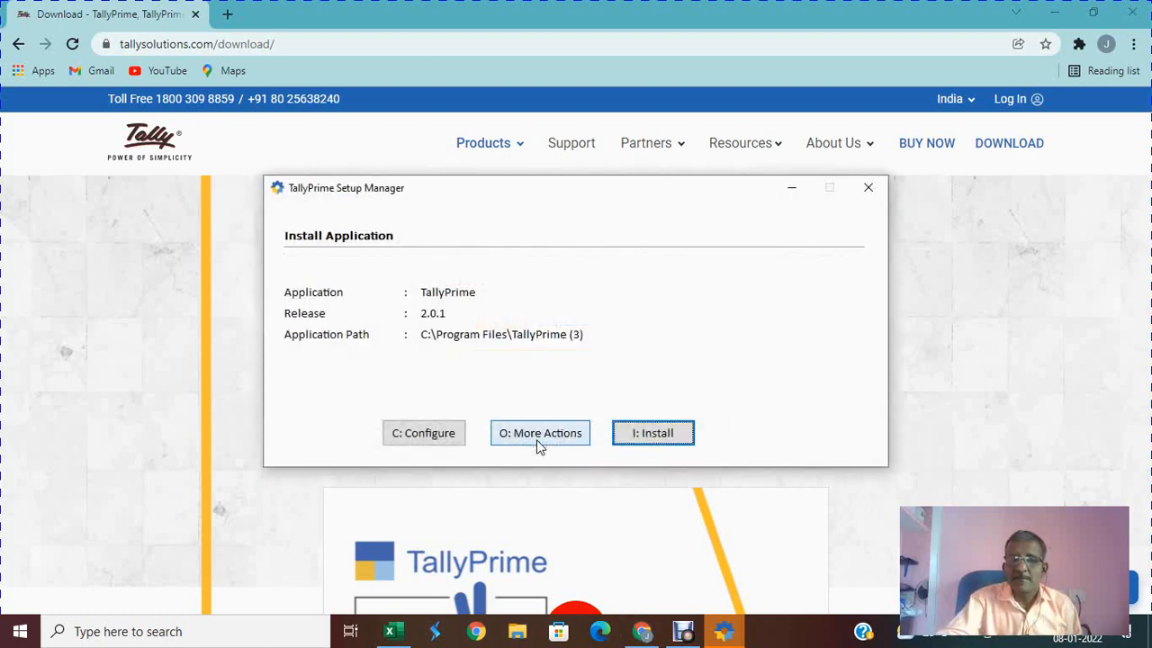
# Step: Install TallyPrime 2.0.1 and start it once installation succeeds
pyautogui.click(650, 436)
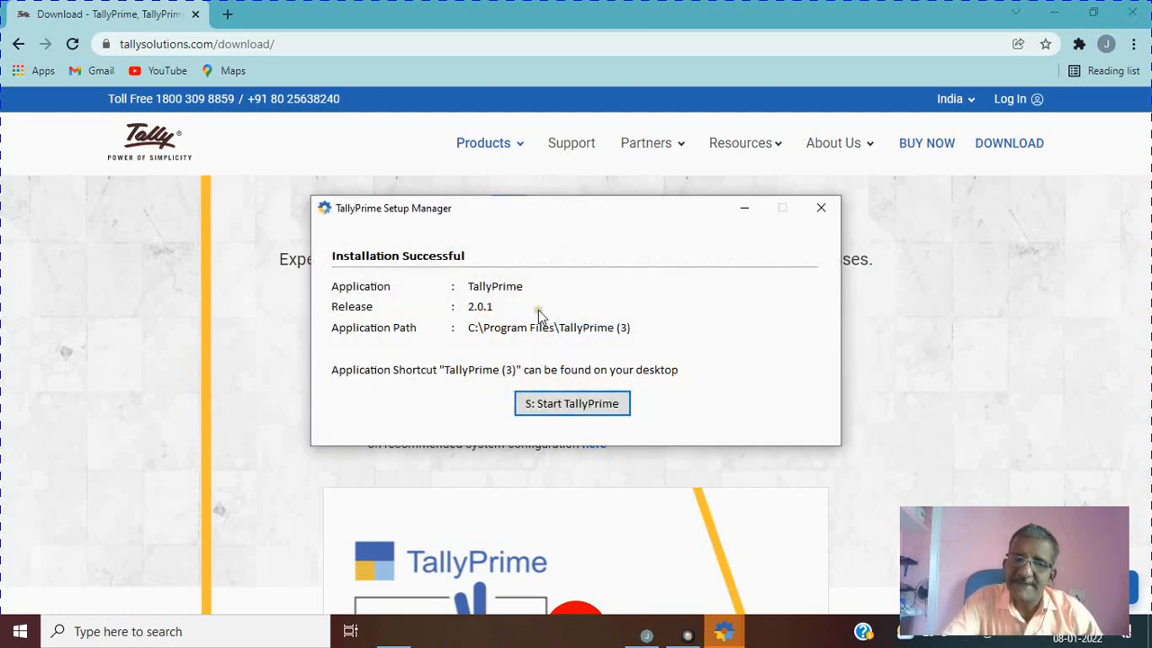
pyautogui.click(589, 405)
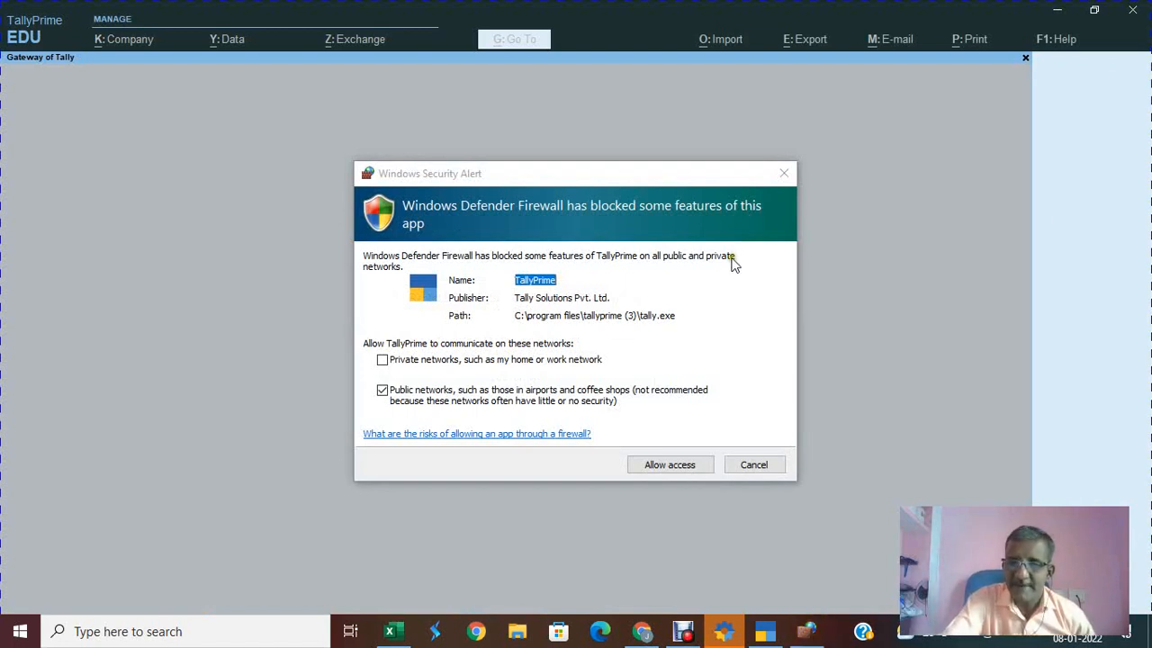
# Step: Allow TallyPrime through the Windows firewall, answer No to rental renewal, continue in Educational Mode
pyautogui.click(652, 468)
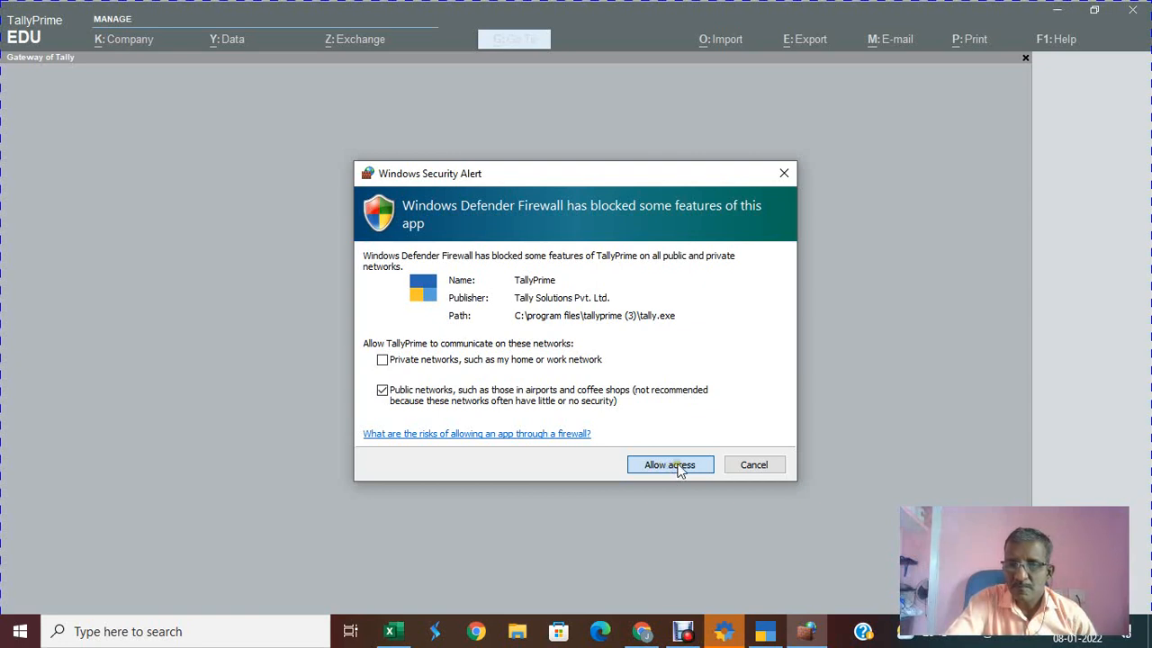
pyautogui.click(675, 466)
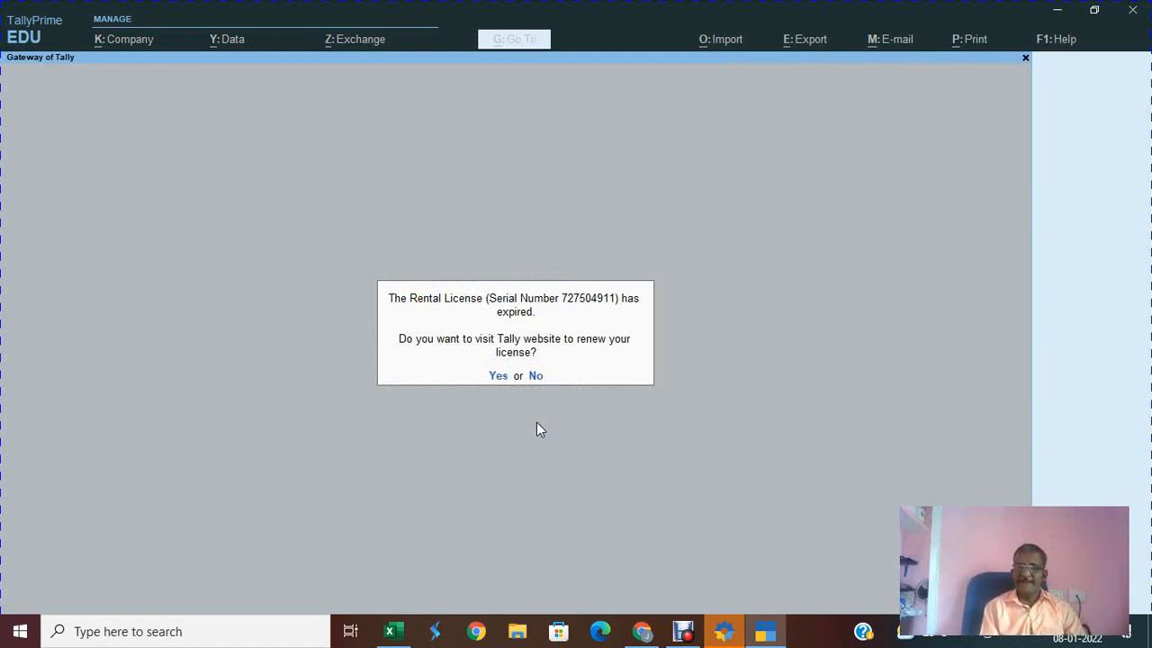
pyautogui.press('n')
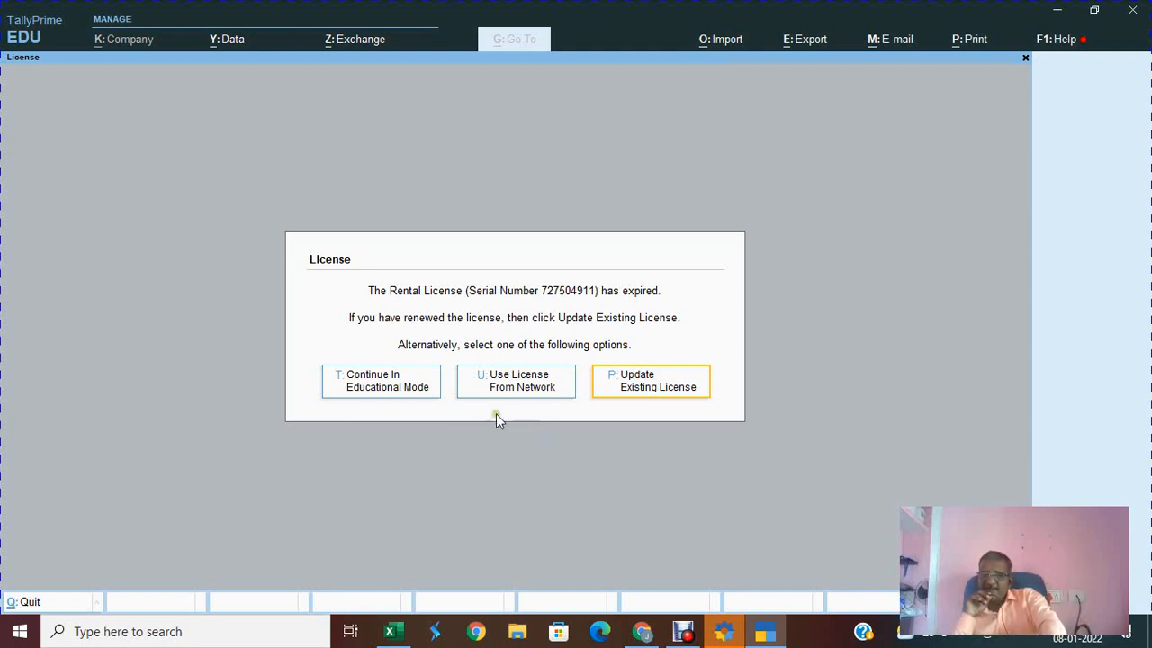
pyautogui.click(383, 394)
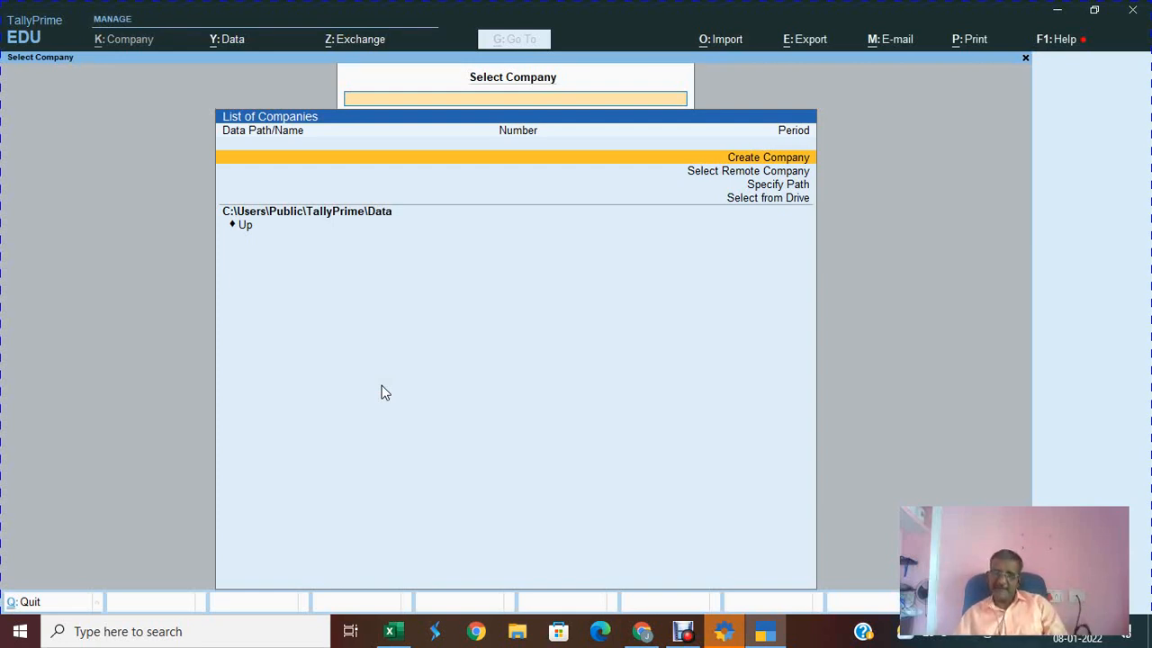
pyautogui.press('Down')
pyautogui.press('Down')
pyautogui.press('Down')
pyautogui.press('Up')
pyautogui.press('Up')
pyautogui.press('Up')
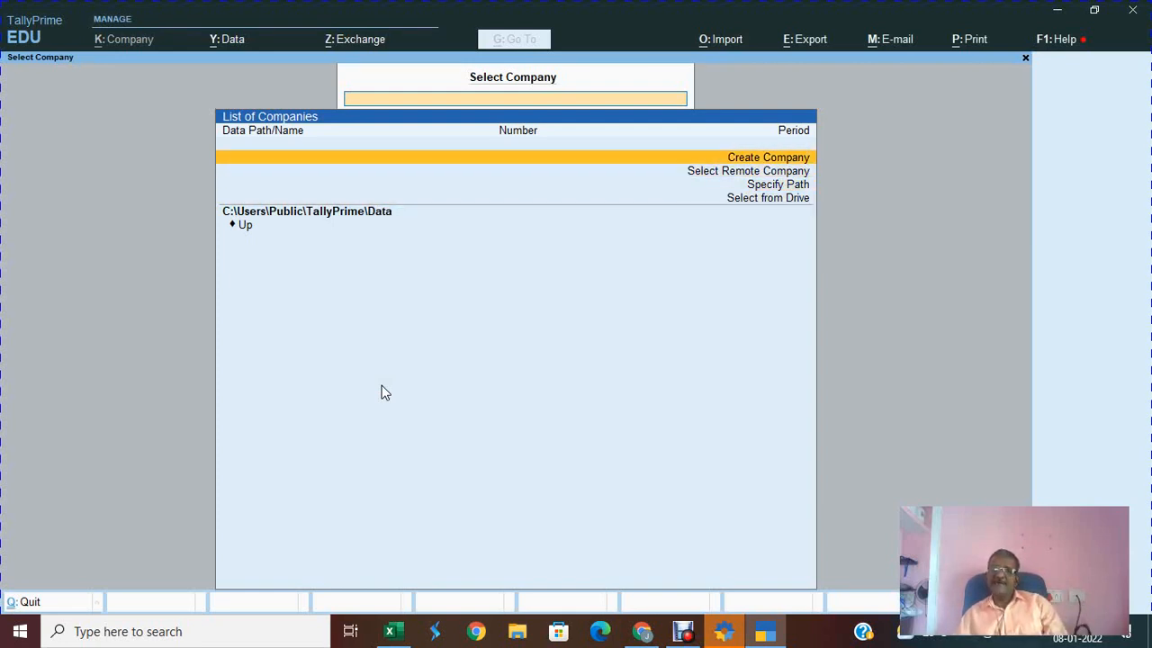
pyautogui.press('Down')
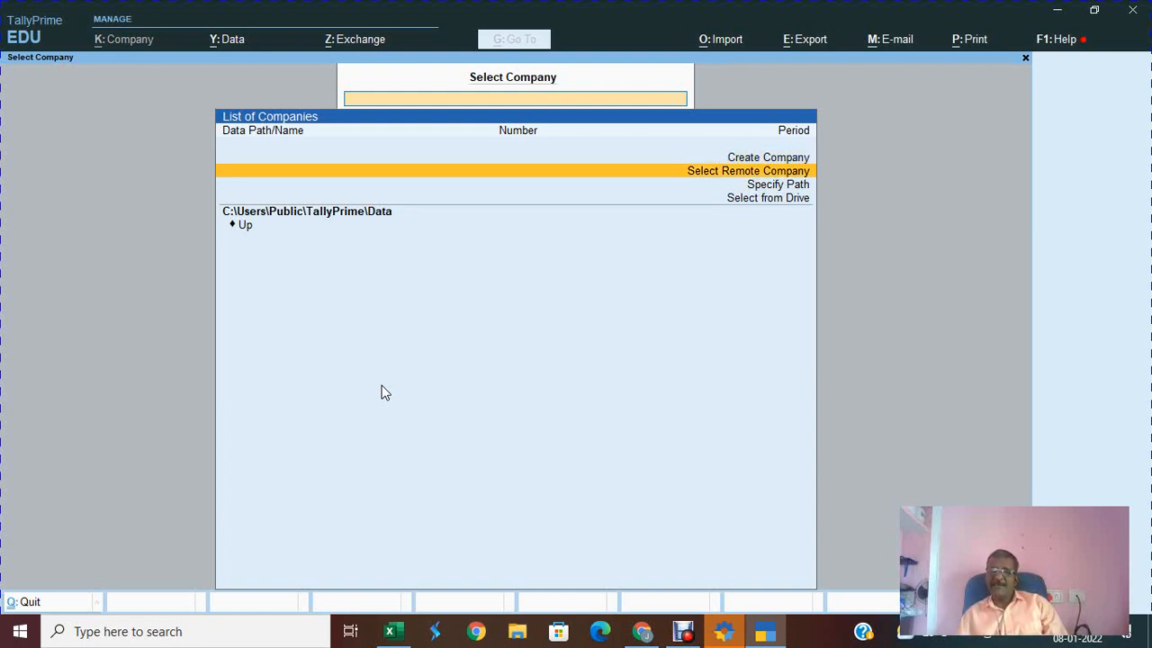
pyautogui.press('Up')
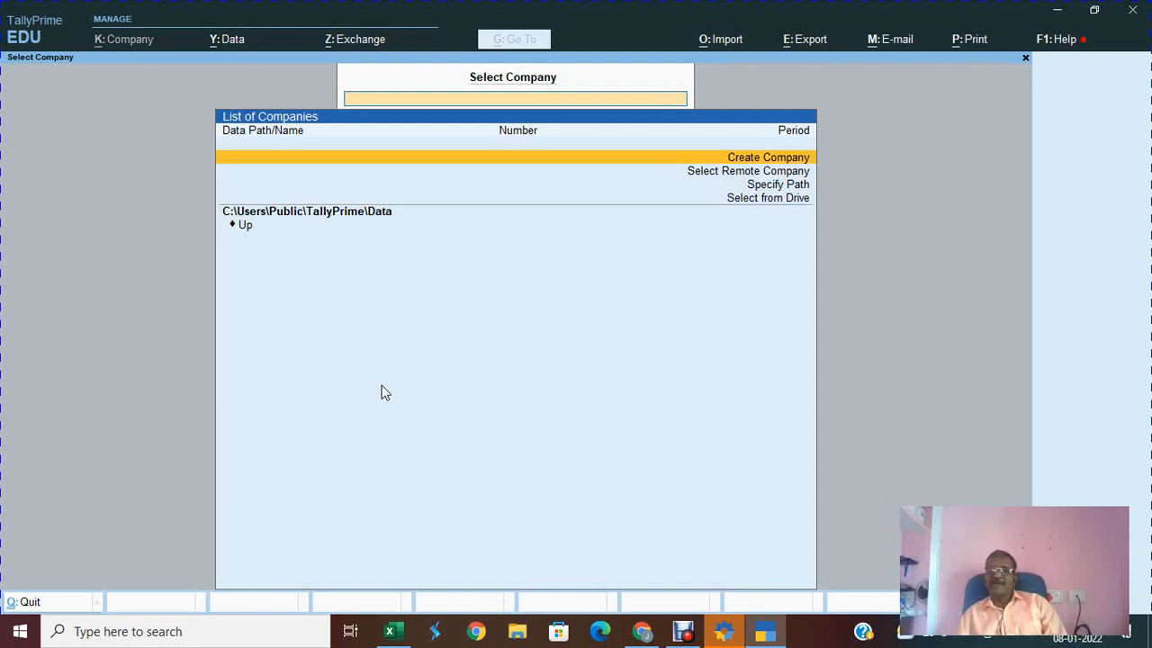
pyautogui.press('Down')
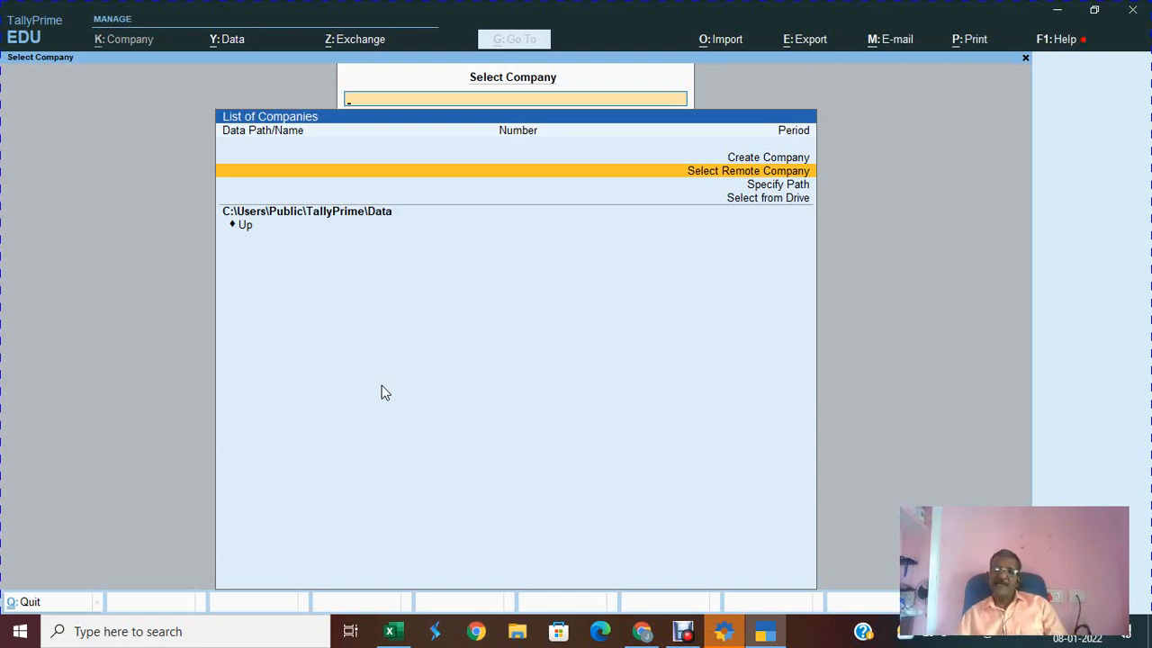
pyautogui.press('Down')
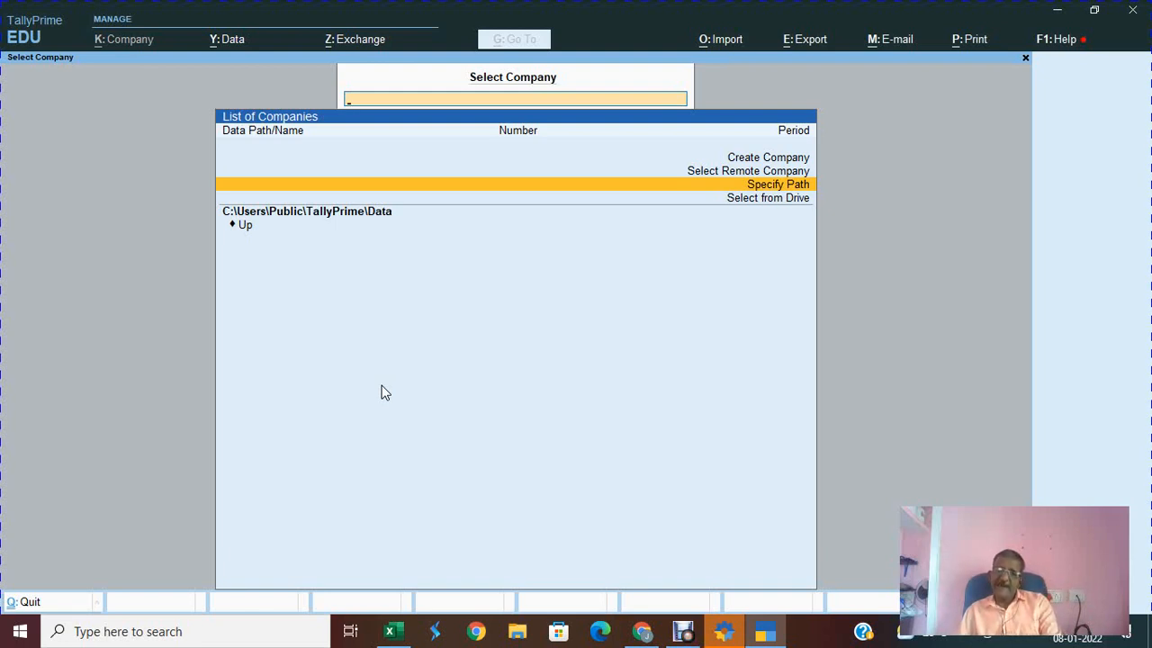
pyautogui.press('Down')
pyautogui.press('Down')
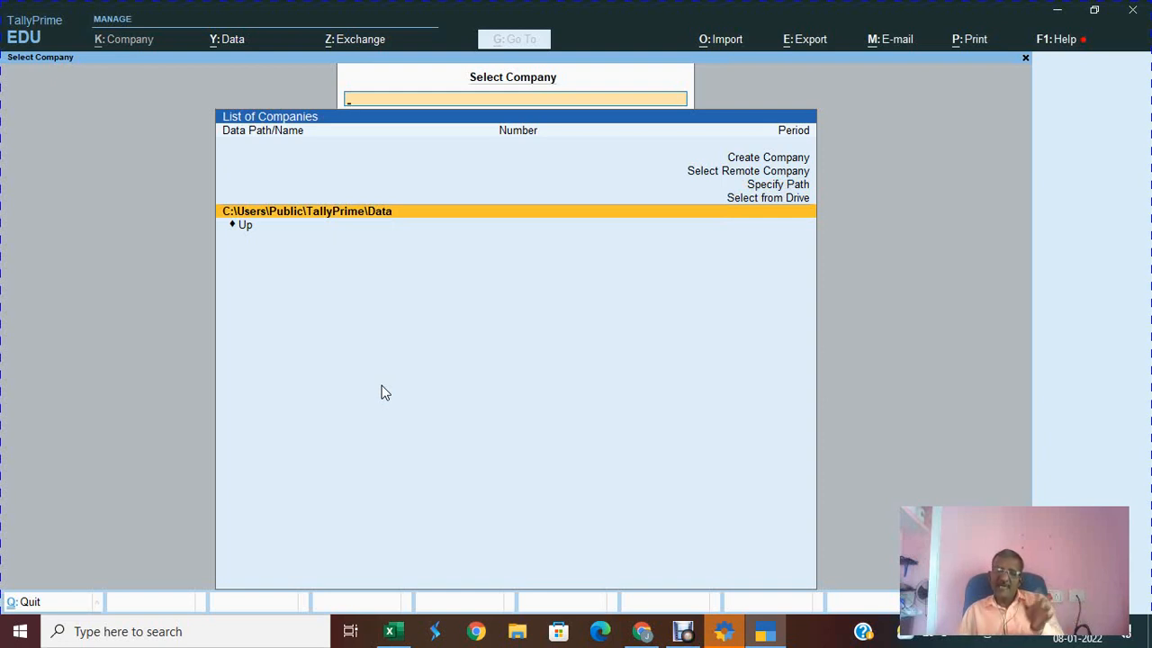
pyautogui.press('Up')
pyautogui.press('Up')
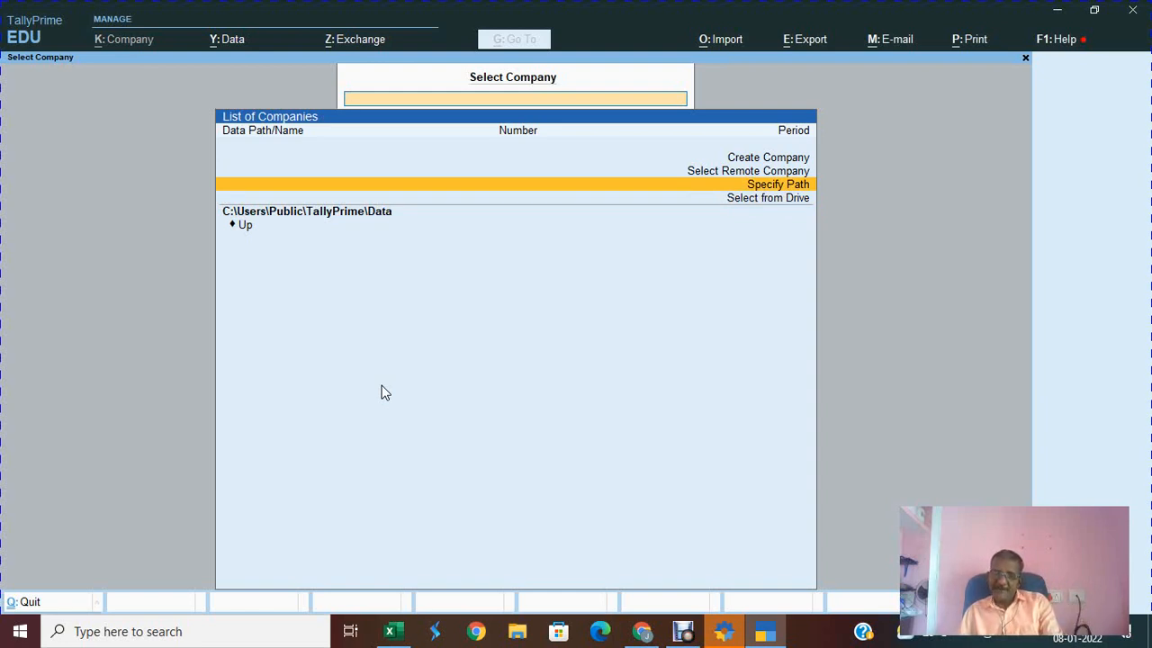
# Step: Open the Specify Company/Folder Path prompt from the Select Company screen
pyautogui.press('Return')
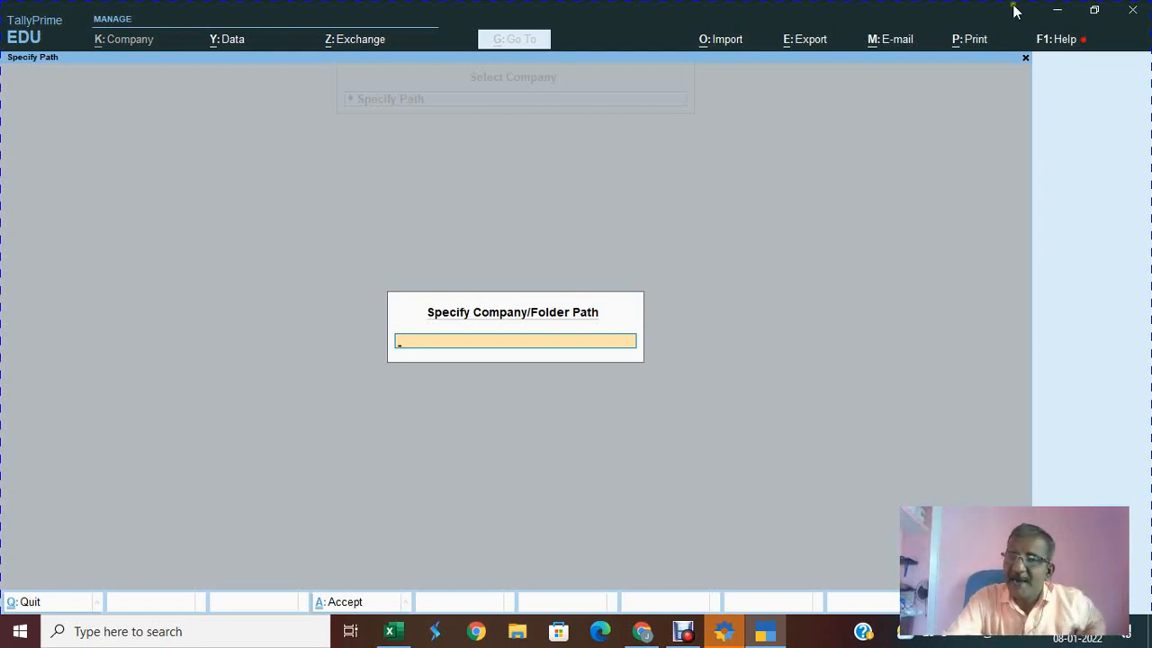
# Step: Minimise TallyPrime and Chrome, and quit the setup manager
pyautogui.click(1057, 17)
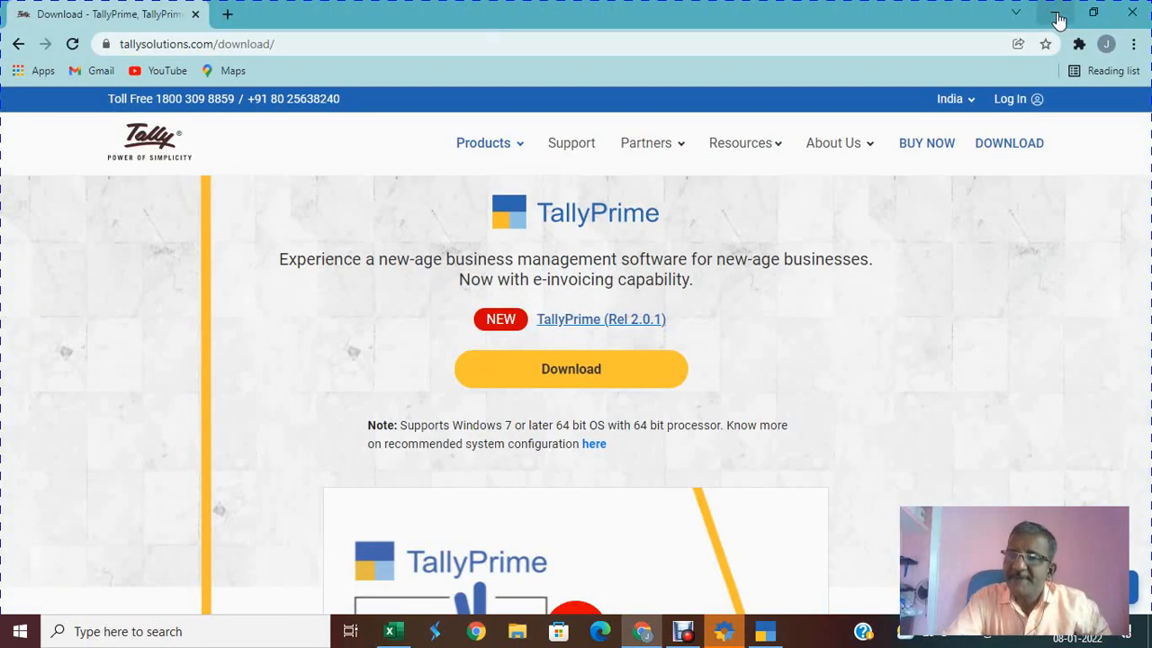
pyautogui.click(1057, 16)
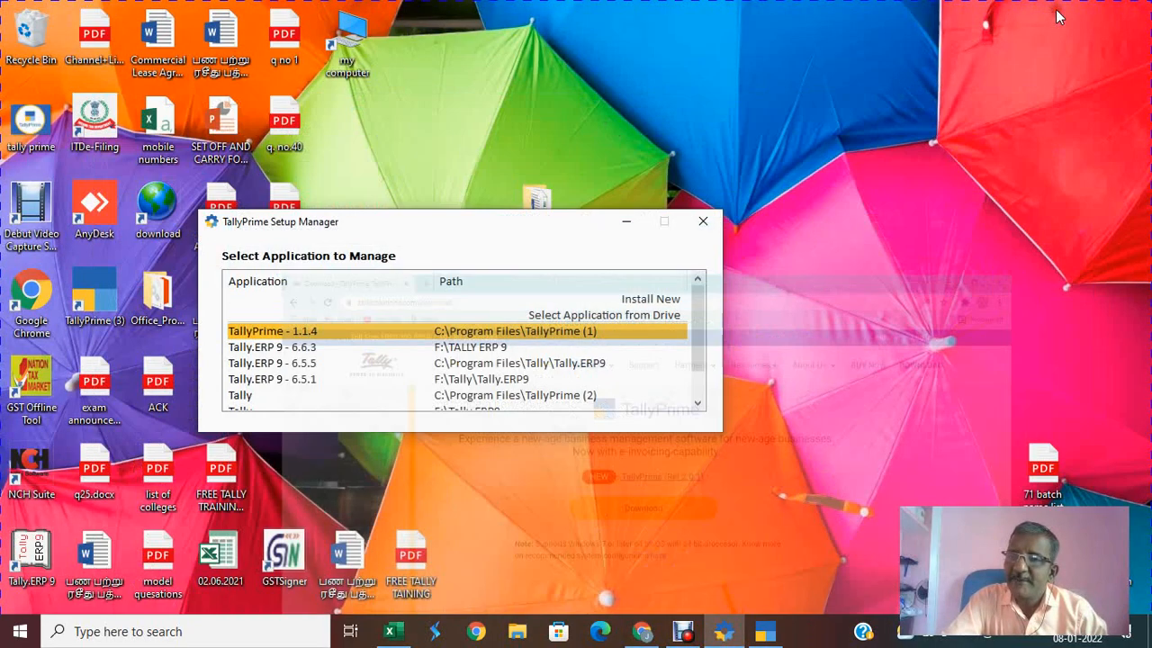
pyautogui.click(712, 223)
pyautogui.click(531, 364)
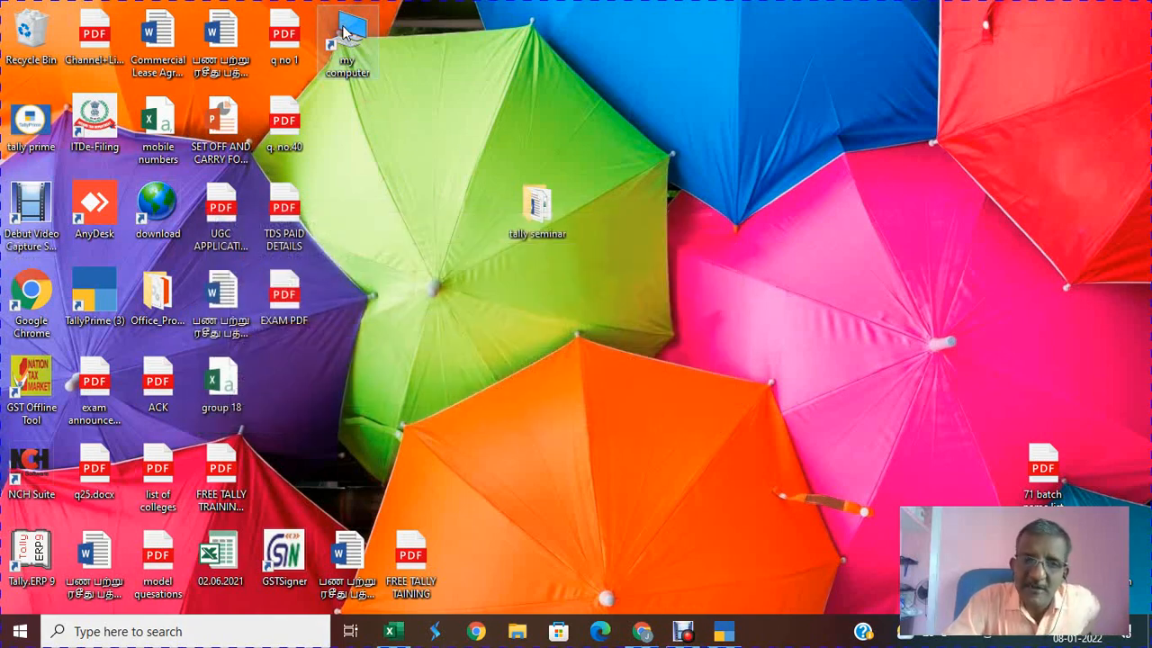
# Step: Open the New Volume (F:) drive from This PC in File Explorer
pyautogui.doubleClick(347, 33)
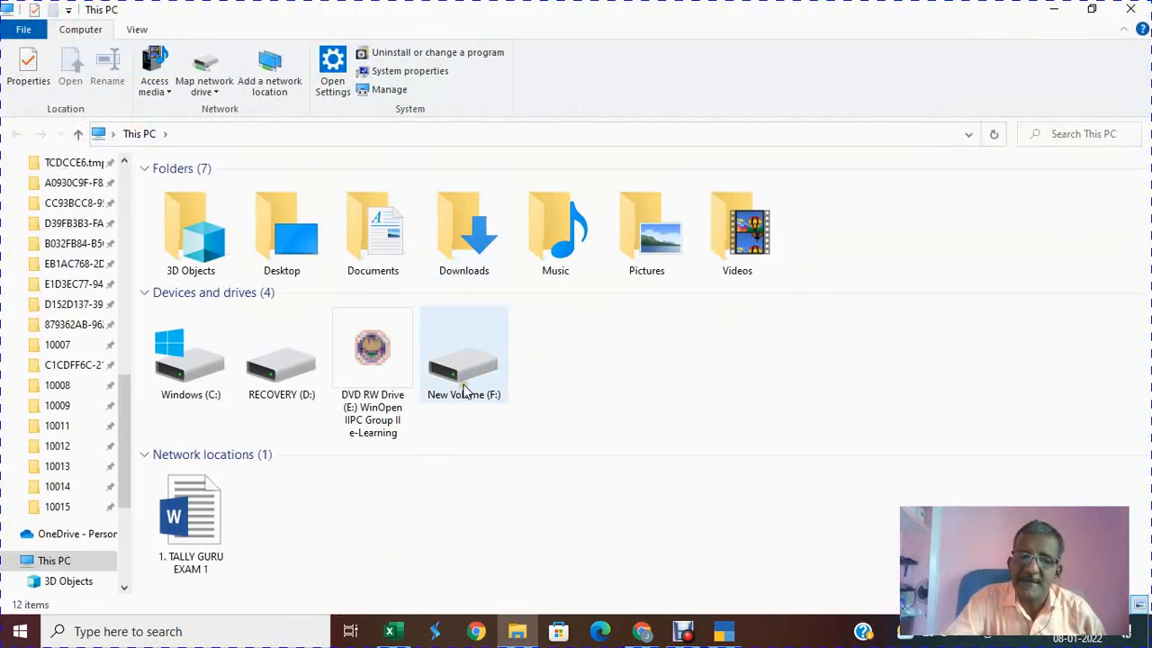
pyautogui.doubleClick(484, 403)
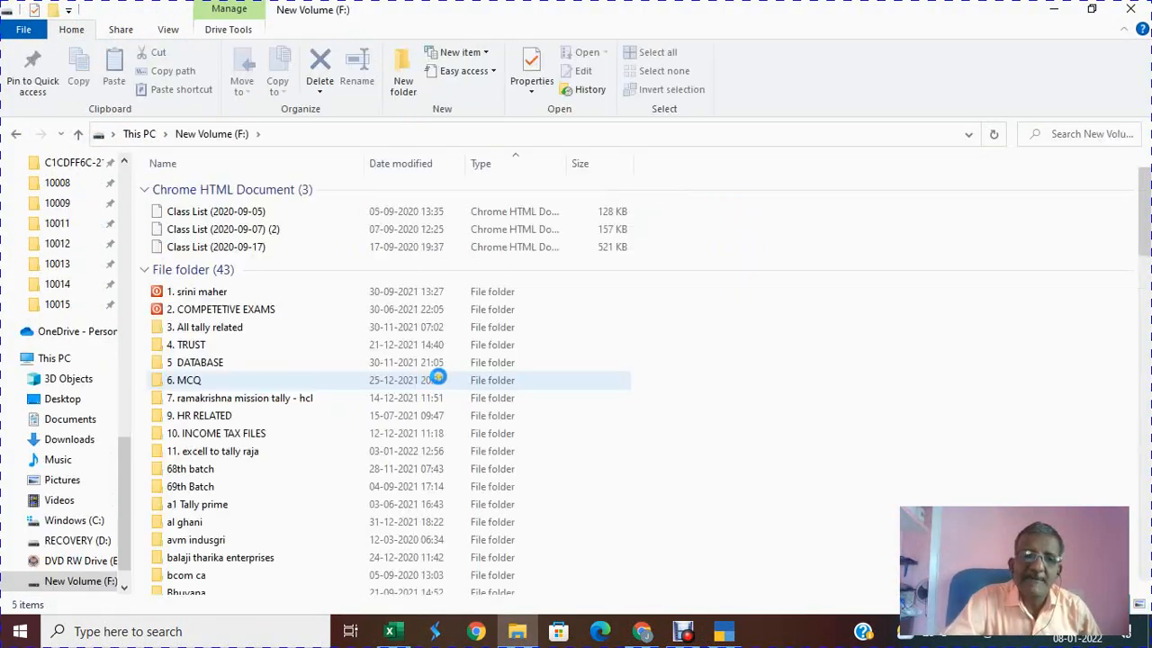
pyautogui.click(80, 133)
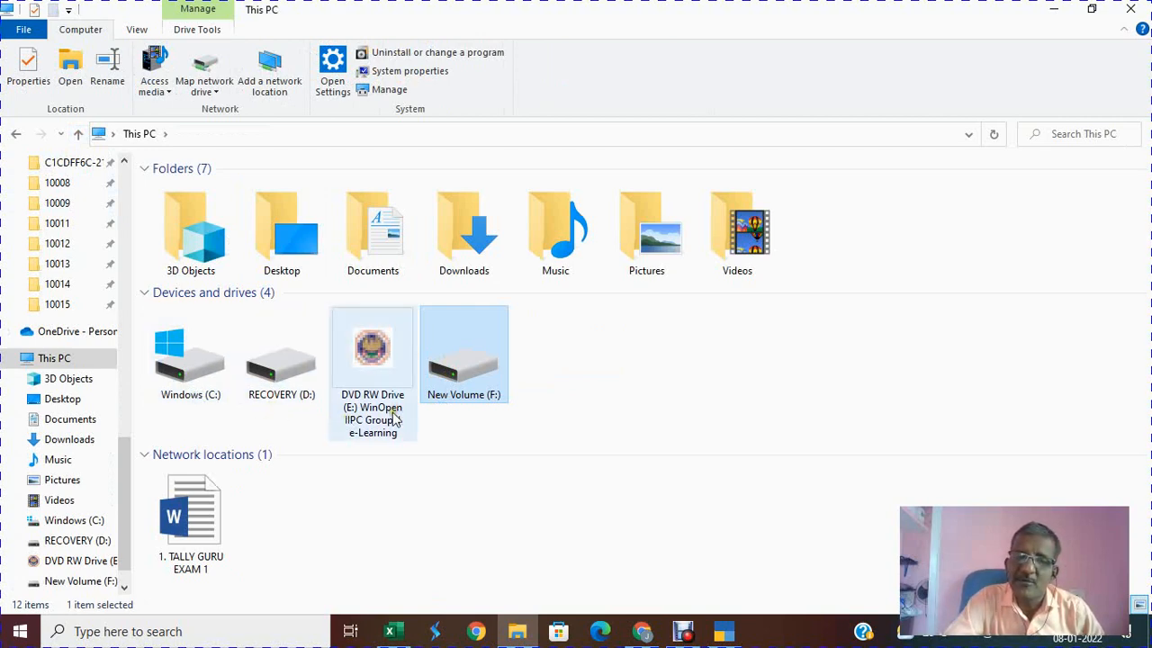
pyautogui.click(462, 483)
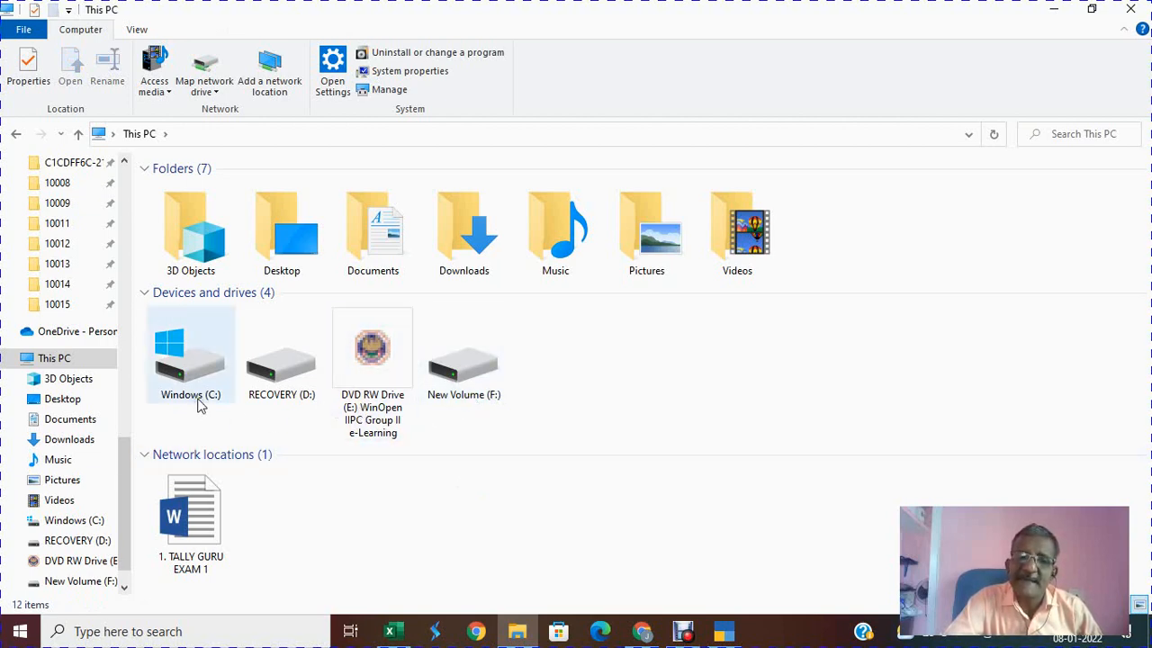
pyautogui.doubleClick(466, 376)
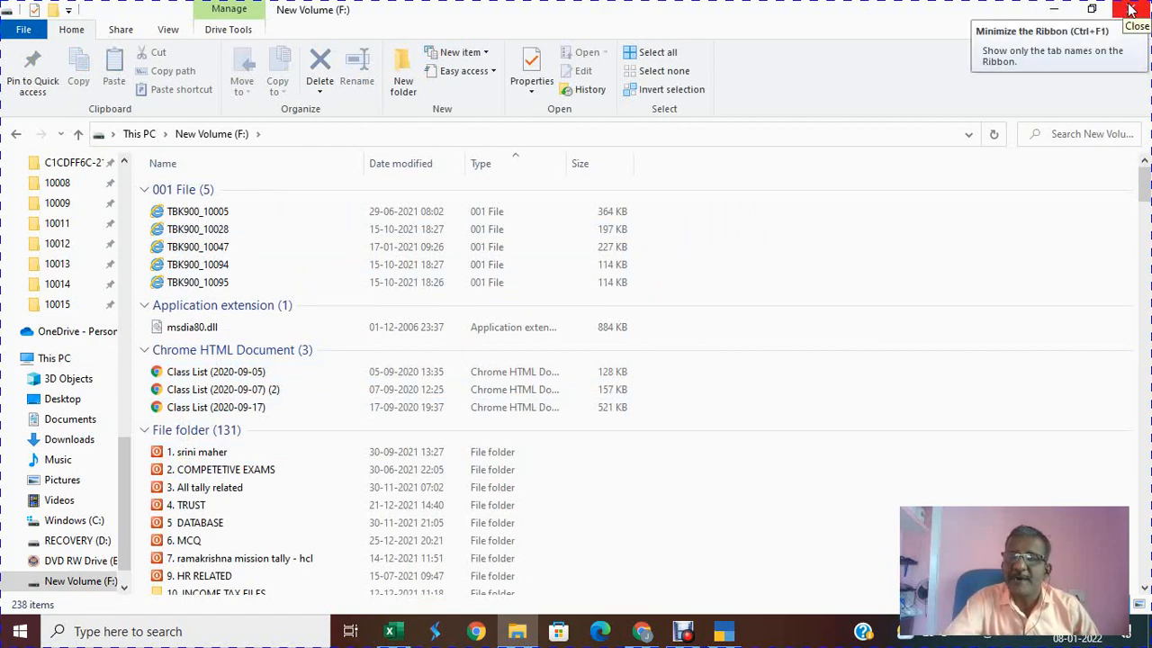
# Step: Minimise the F: drive listing and bring TallyPrime's folder path prompt back
pyautogui.click(1051, 12)
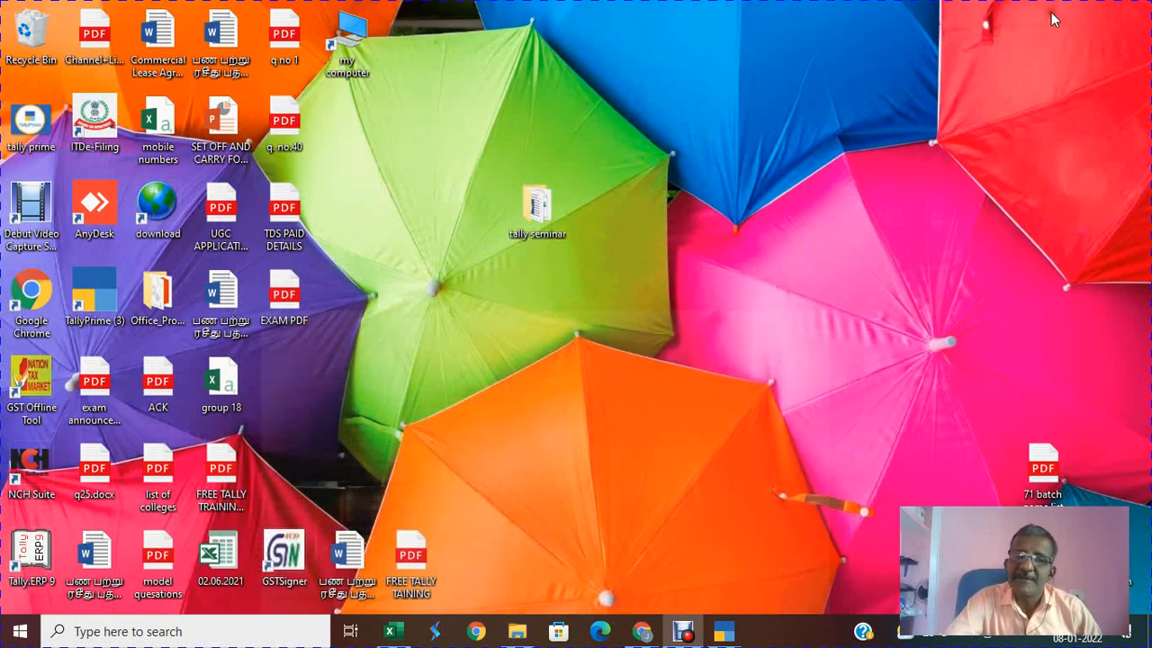
pyautogui.moveTo(716, 635)
pyautogui.click(715, 597)
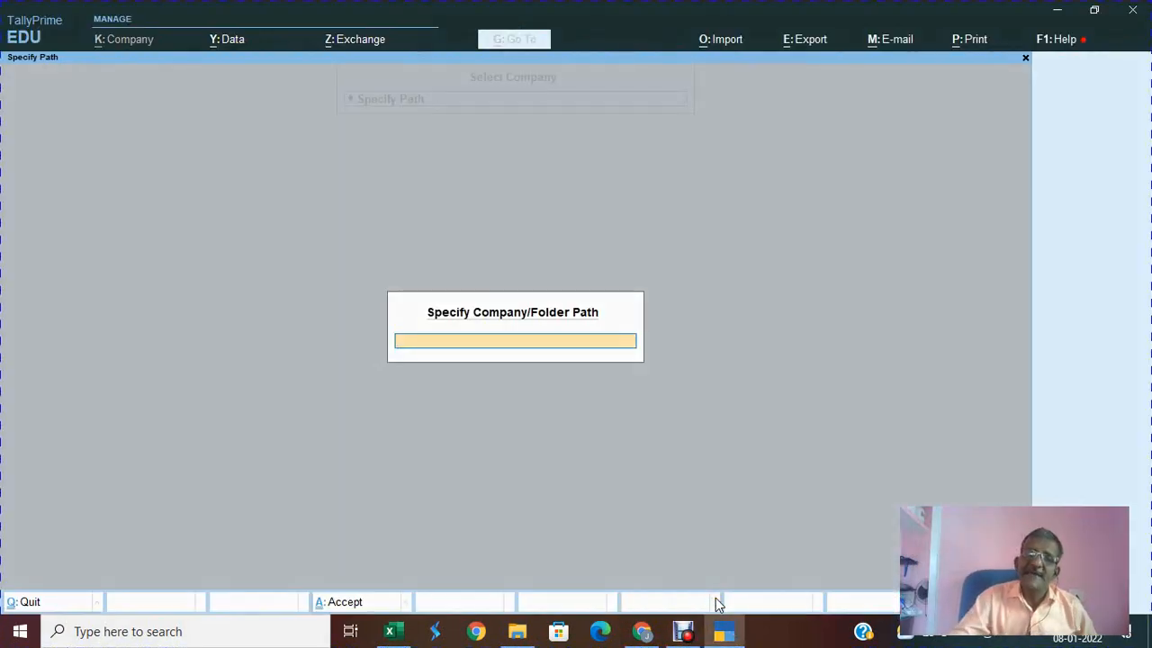
# Step: Submit the path F:\srinivasan 71 Batch, then clear the field after TallyPrime's error
pyautogui.write('F')
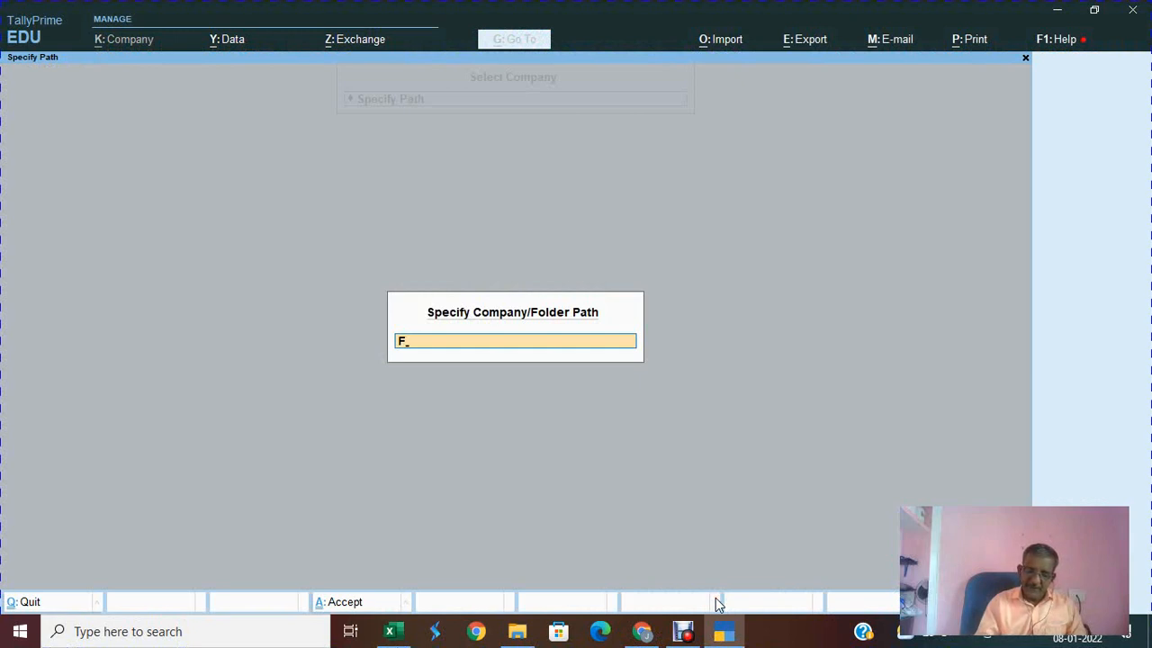
pyautogui.write(':')
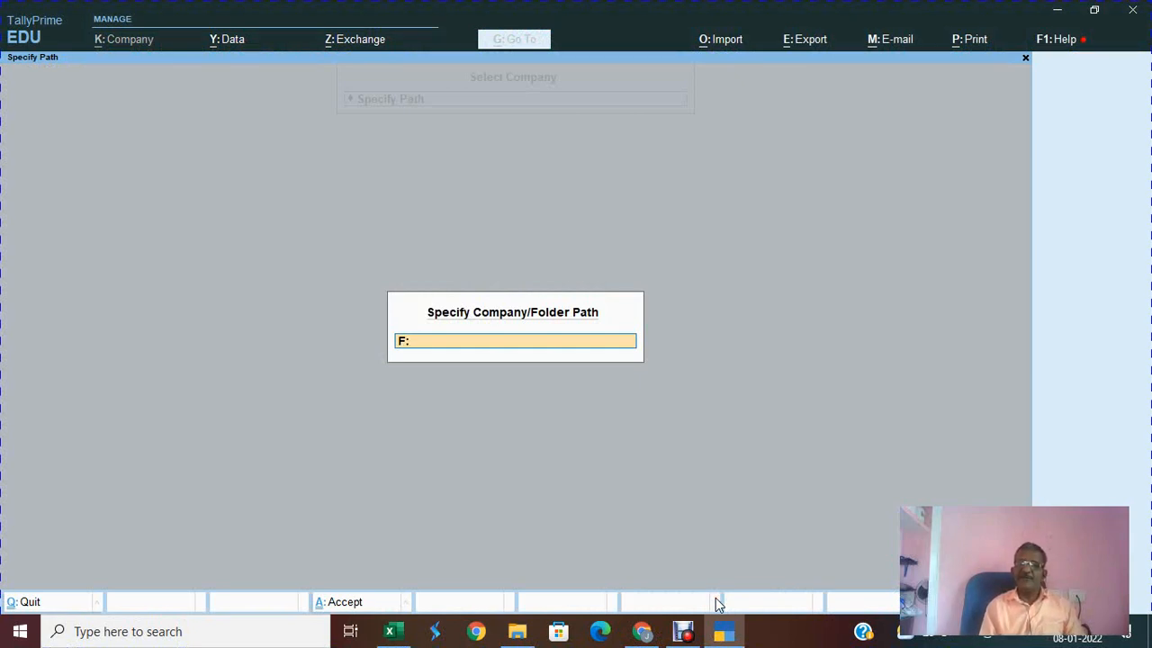
pyautogui.write('\\srinivasan 7')
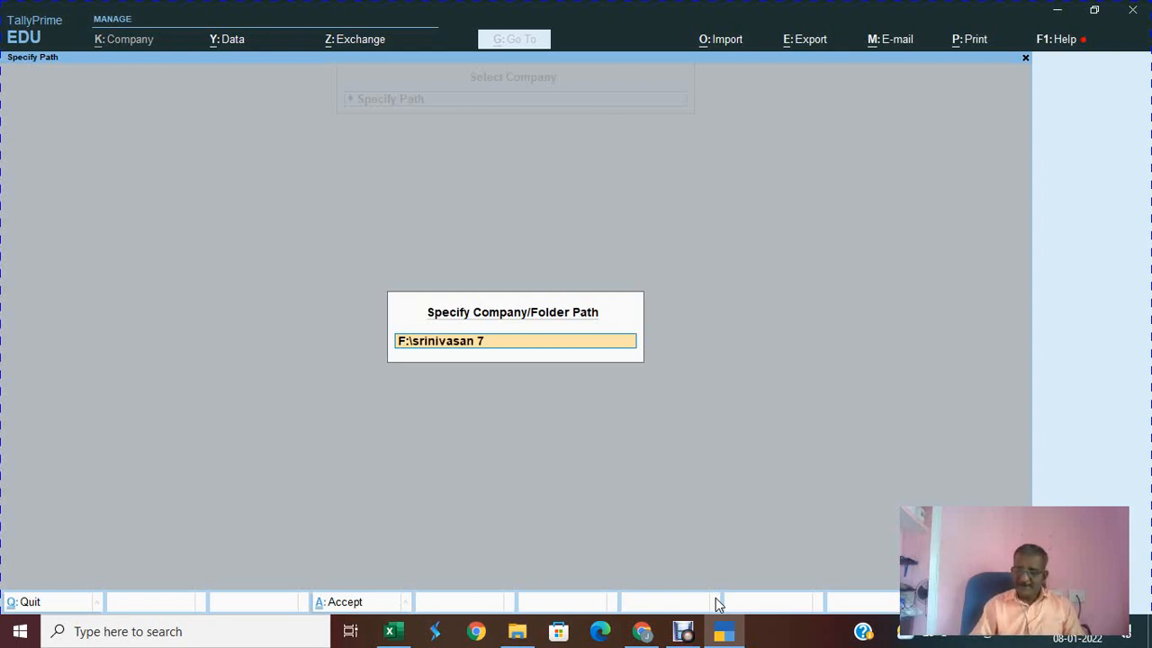
pyautogui.write('1 bta')
pyautogui.press('BackSpace')
pyautogui.press('BackSpace')
pyautogui.write('atch')
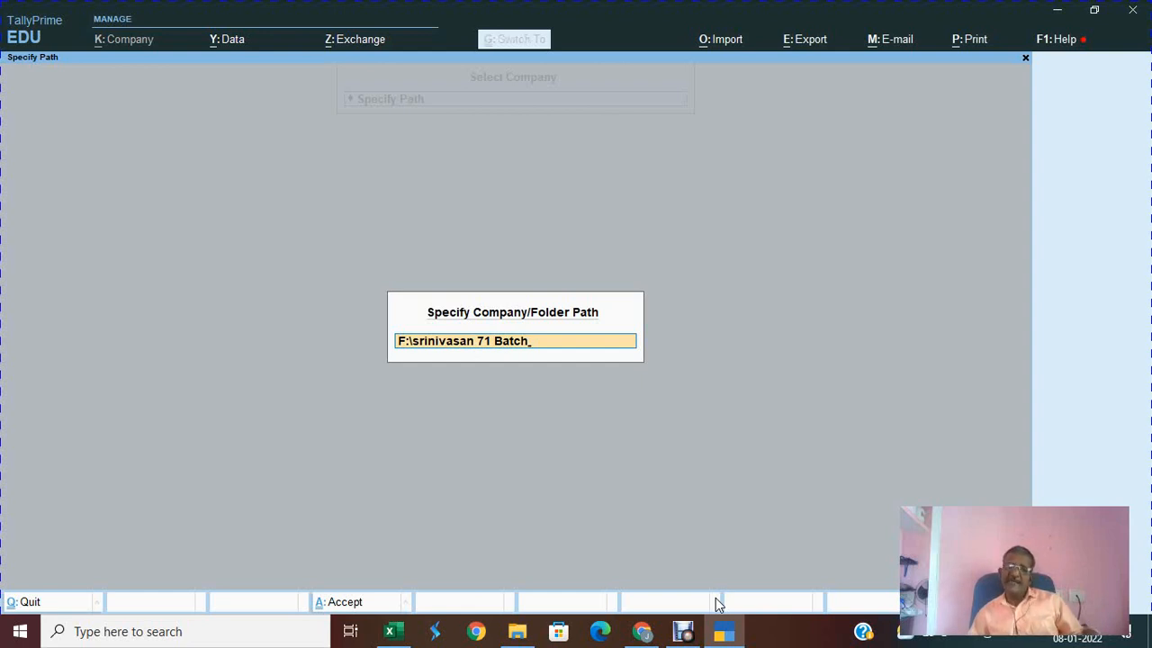
pyautogui.press('Return')
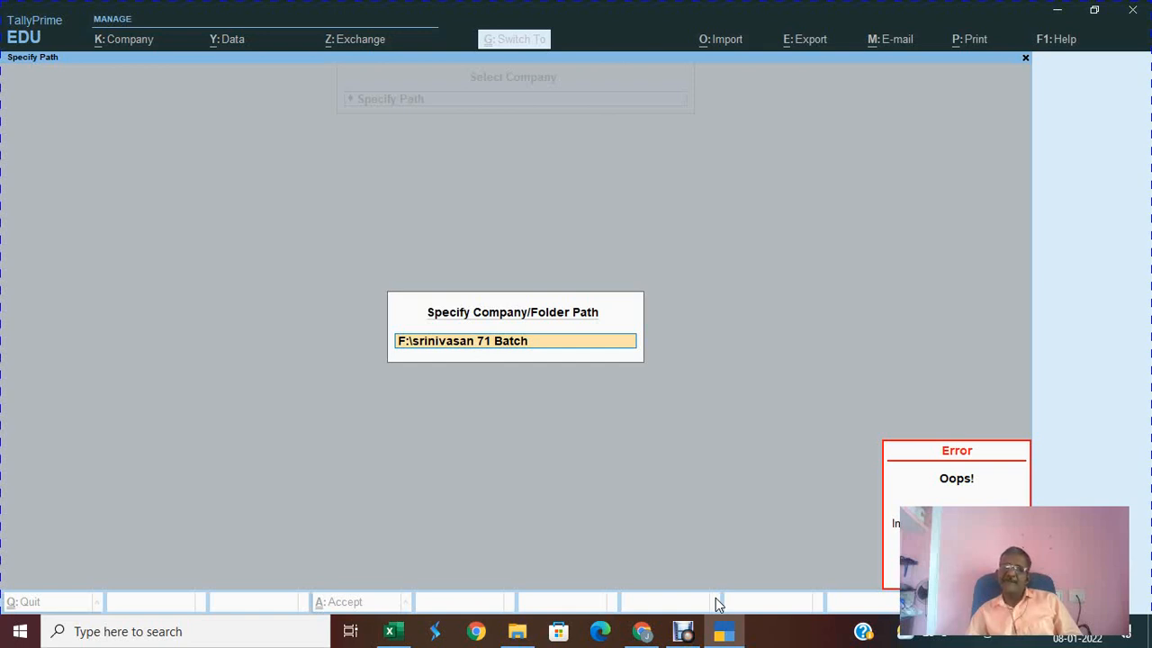
pyautogui.press('BackSpace')
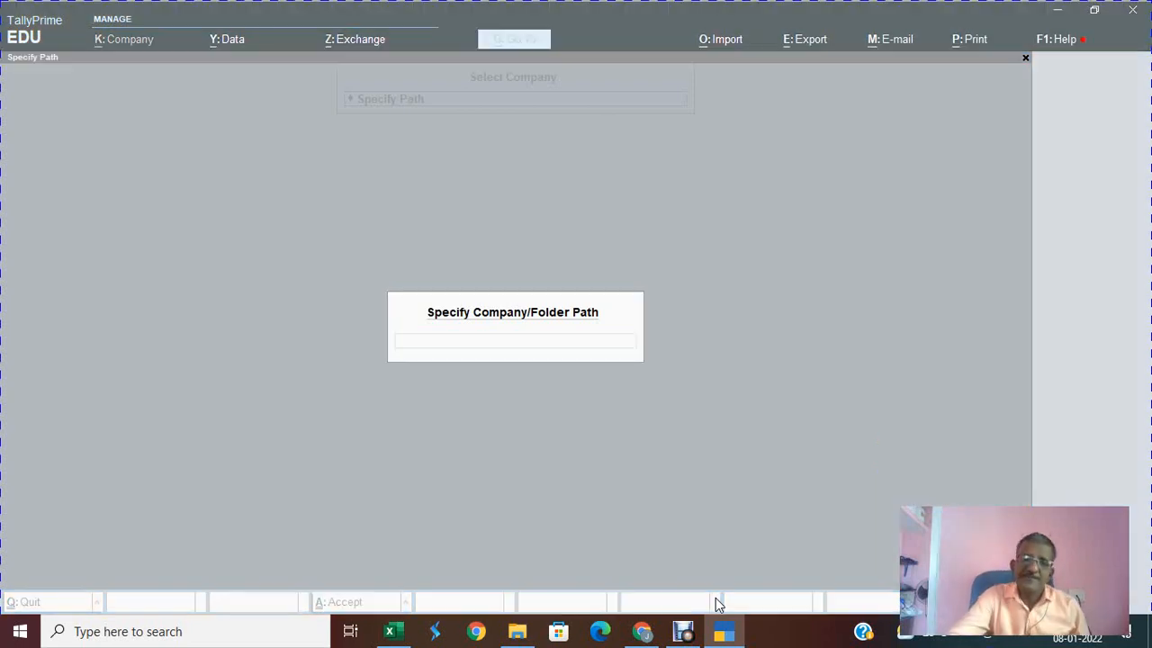
# Step: Create a folder named srinivasan 71 batch on F: and copy its full path
pyautogui.click(519, 632)
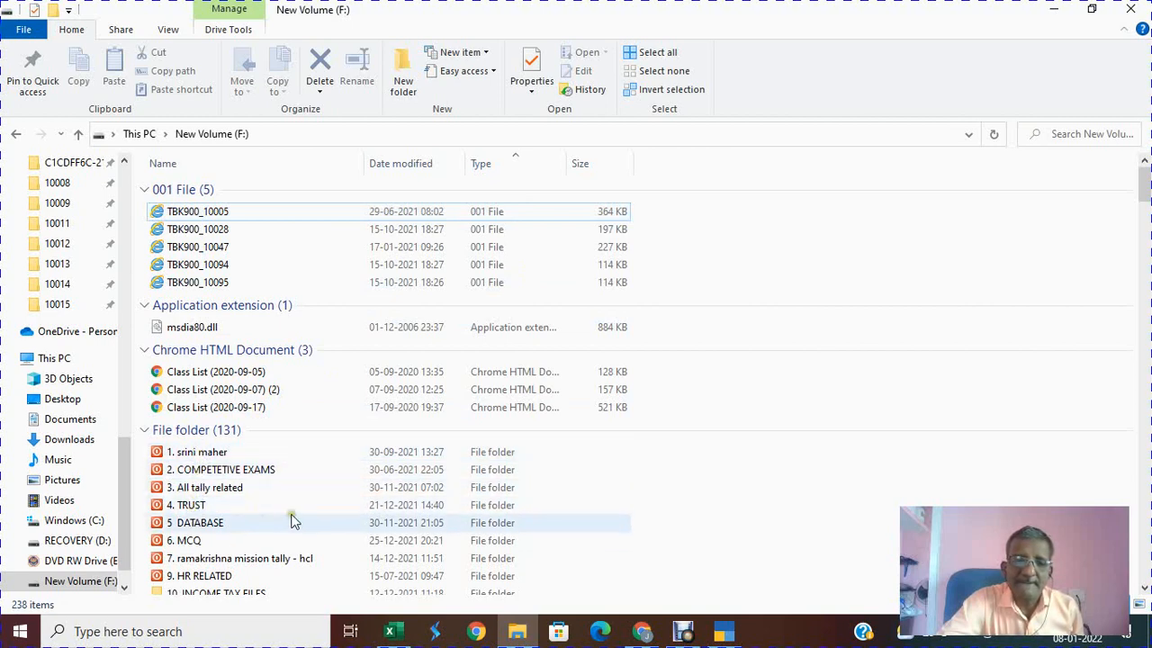
pyautogui.click(397, 88)
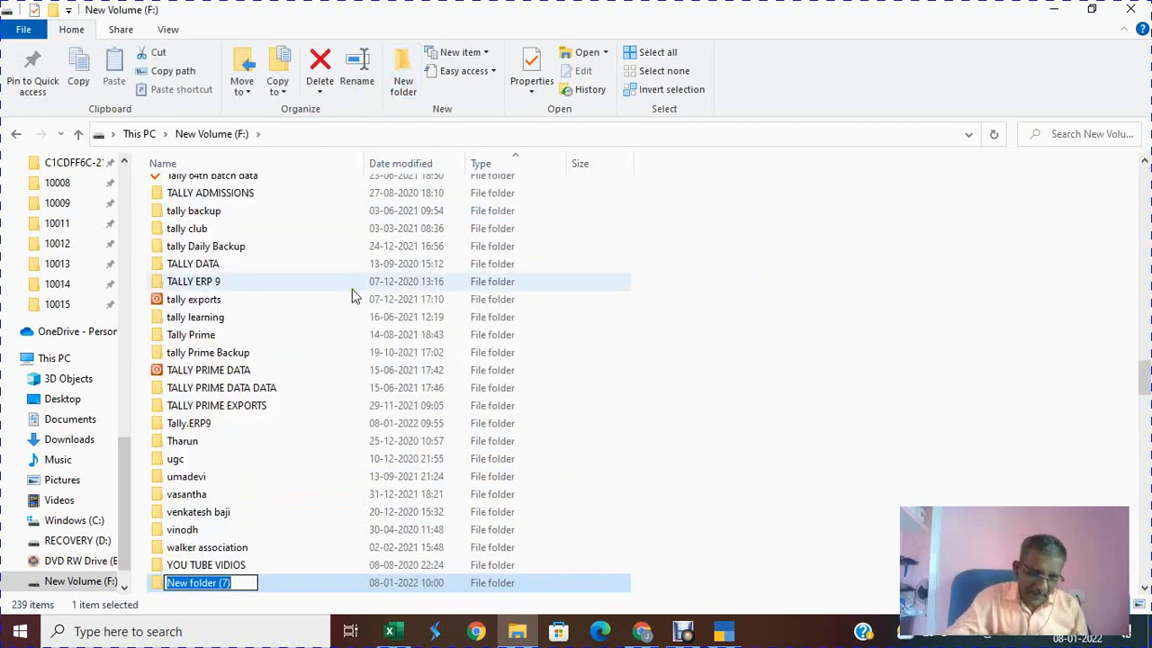
pyautogui.write('srinivas')
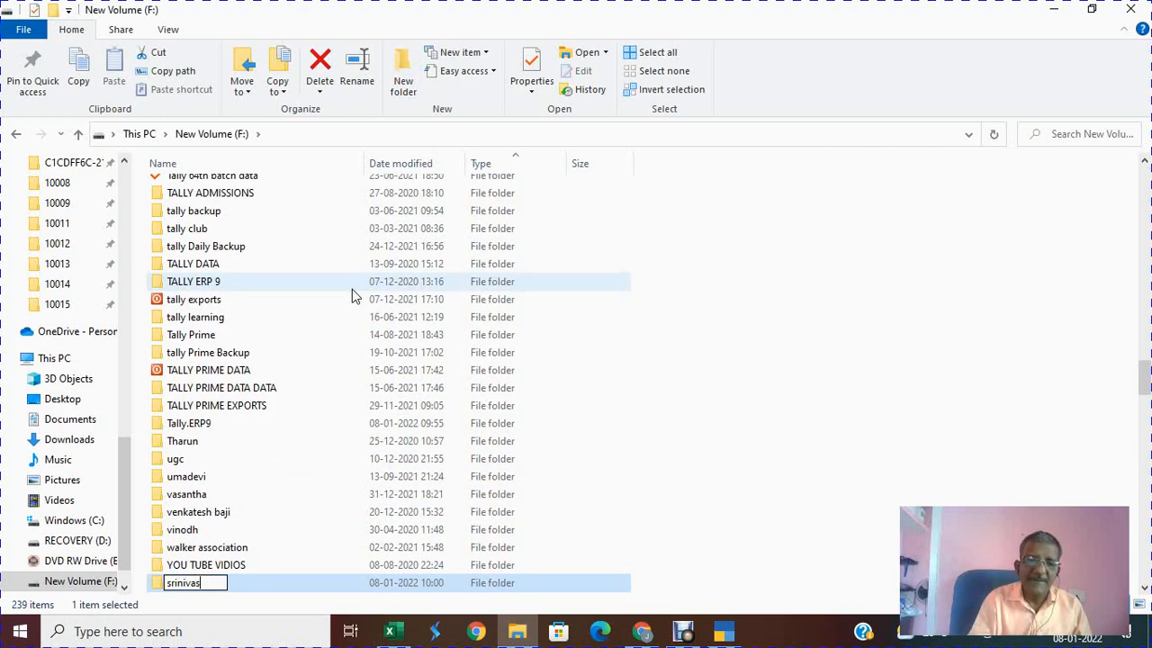
pyautogui.write('an 71 ')
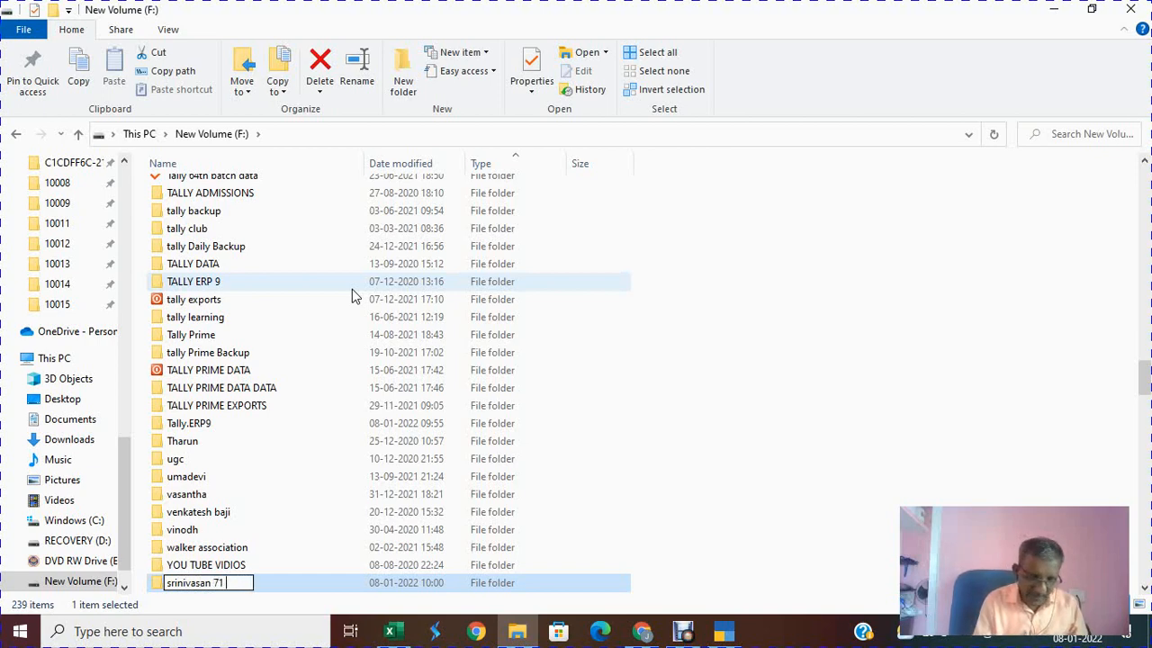
pyautogui.write('batch')
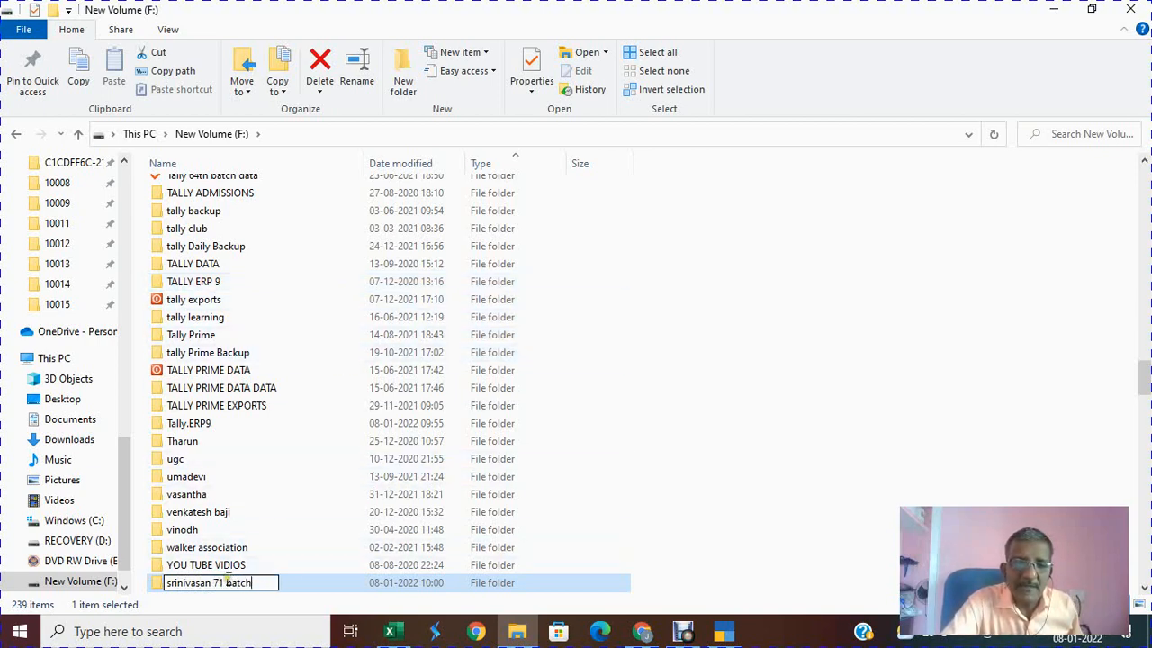
pyautogui.click(196, 591)
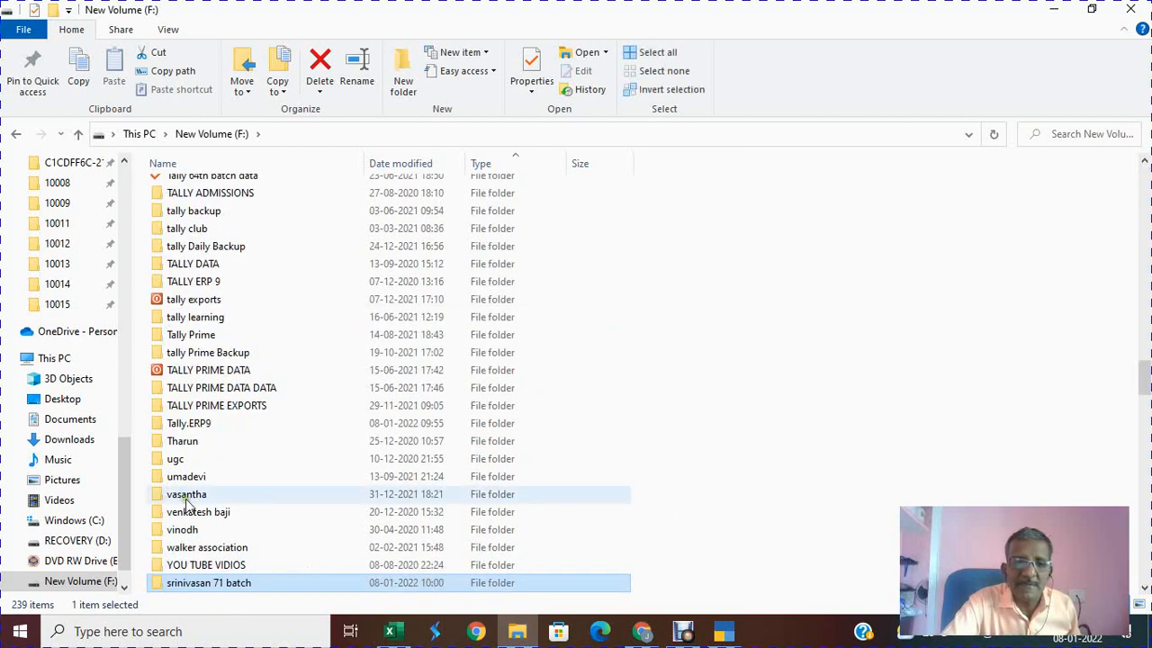
pyautogui.doubleClick(171, 583)
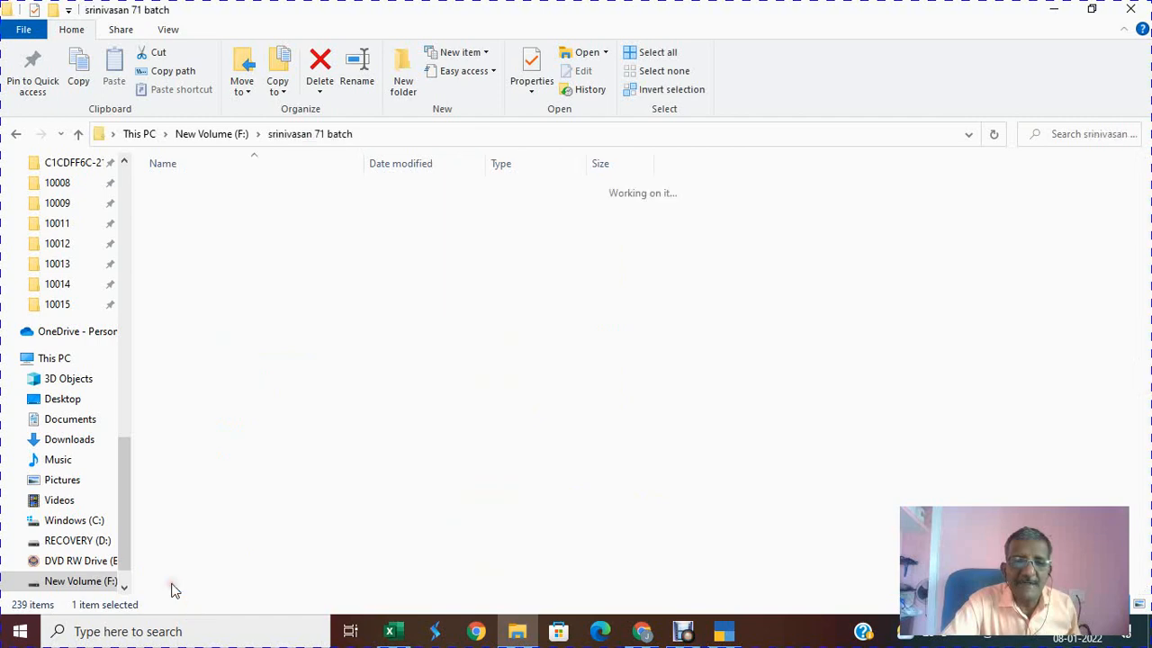
pyautogui.click(409, 135)
pyautogui.hotkey('ctrl', 'c')
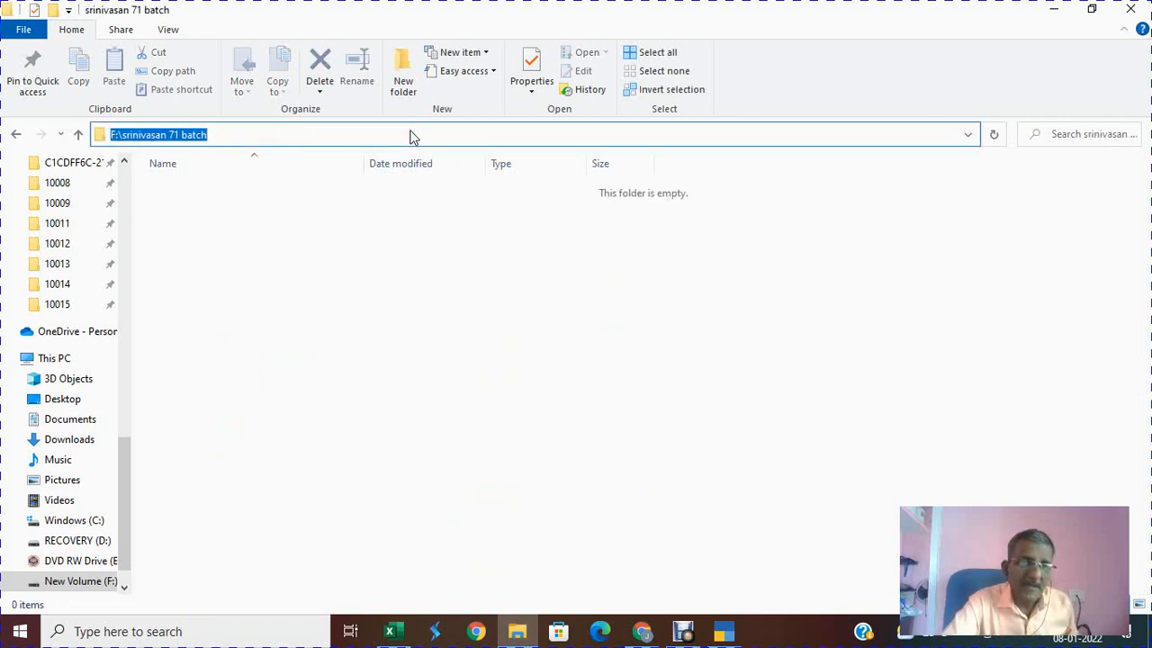
pyautogui.hotkey('alt', 'Tab')
pyautogui.hotkey('alt', 'Tab')
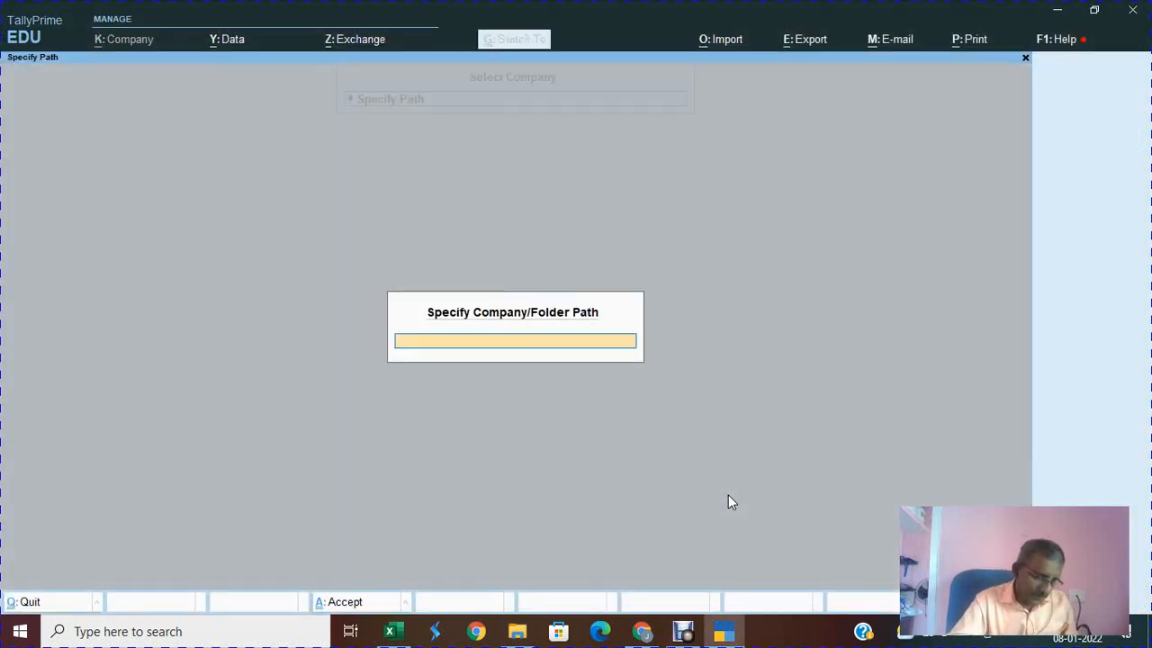
# Step: Paste F:\srinivasan 71 batch as the data path and choose Create Company
pyautogui.hotkey('ctrl', 'v')
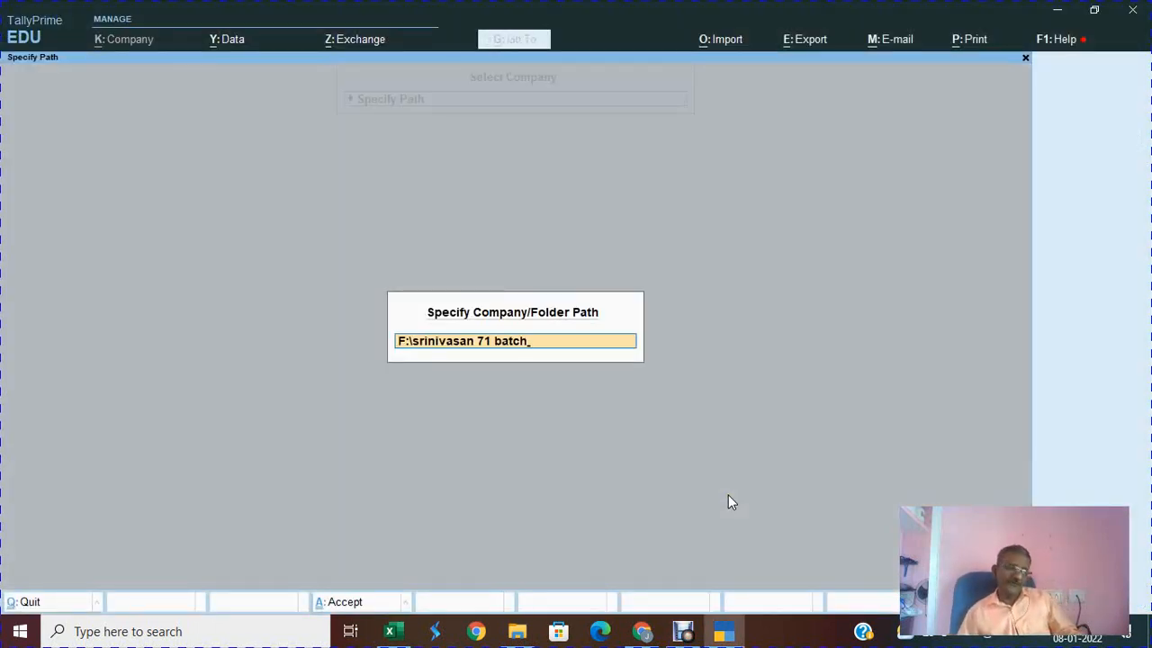
pyautogui.press('Return')
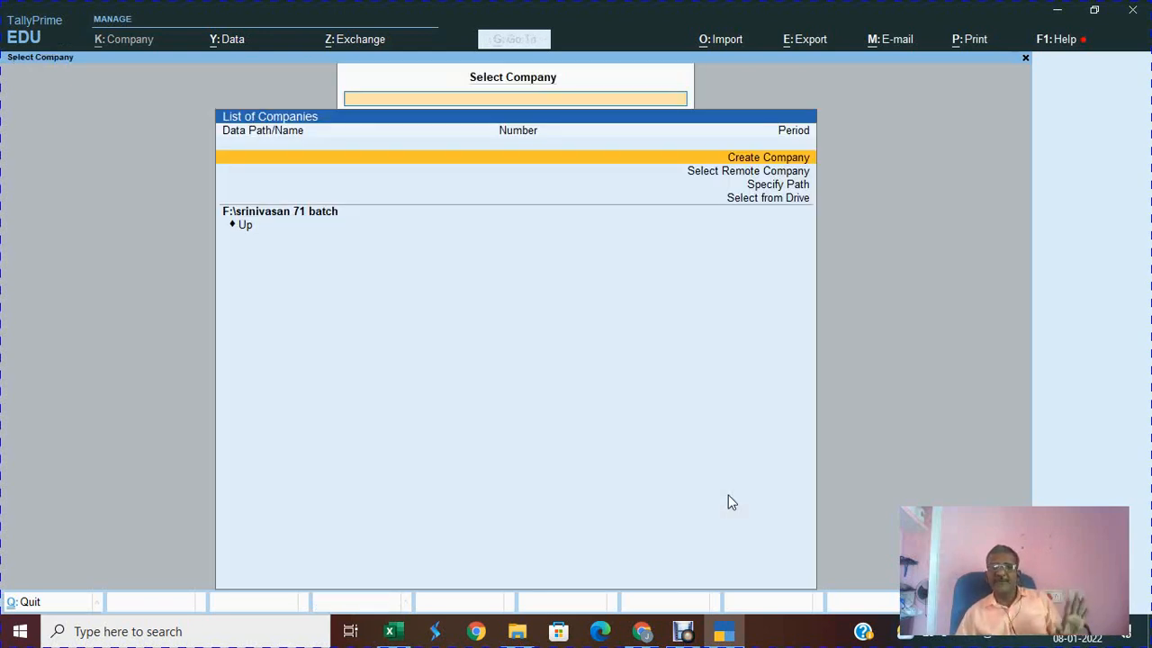
pyautogui.press('Down')
pyautogui.press('Down')
pyautogui.press('Down')
pyautogui.press('Down')
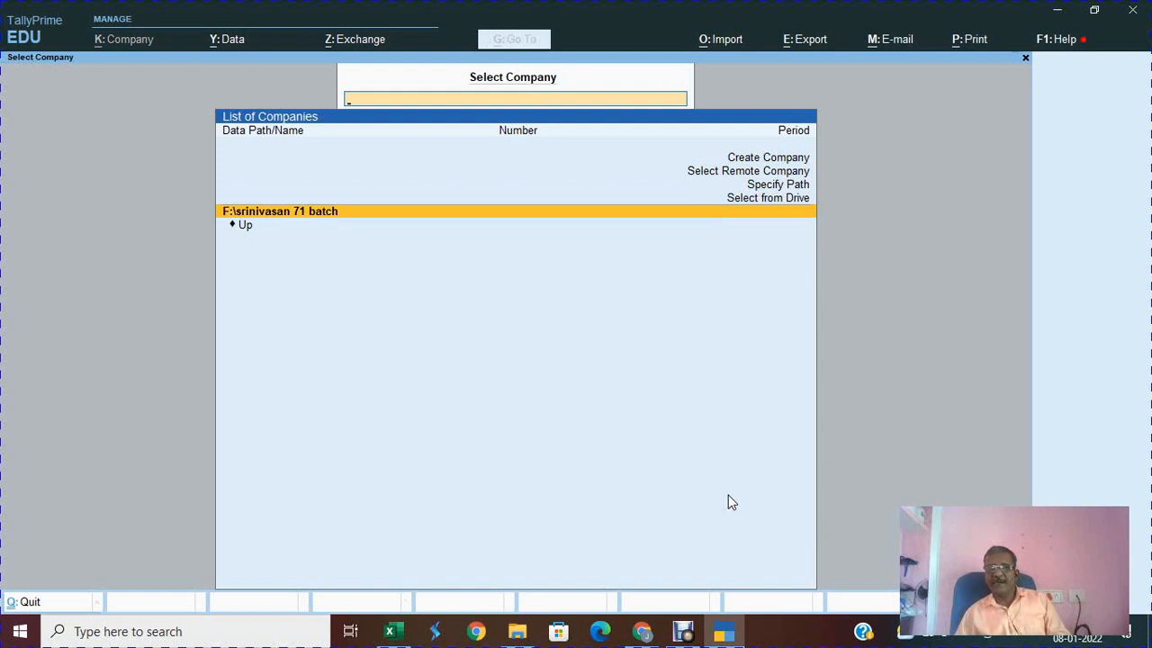
pyautogui.press('Up')
pyautogui.press('Up')
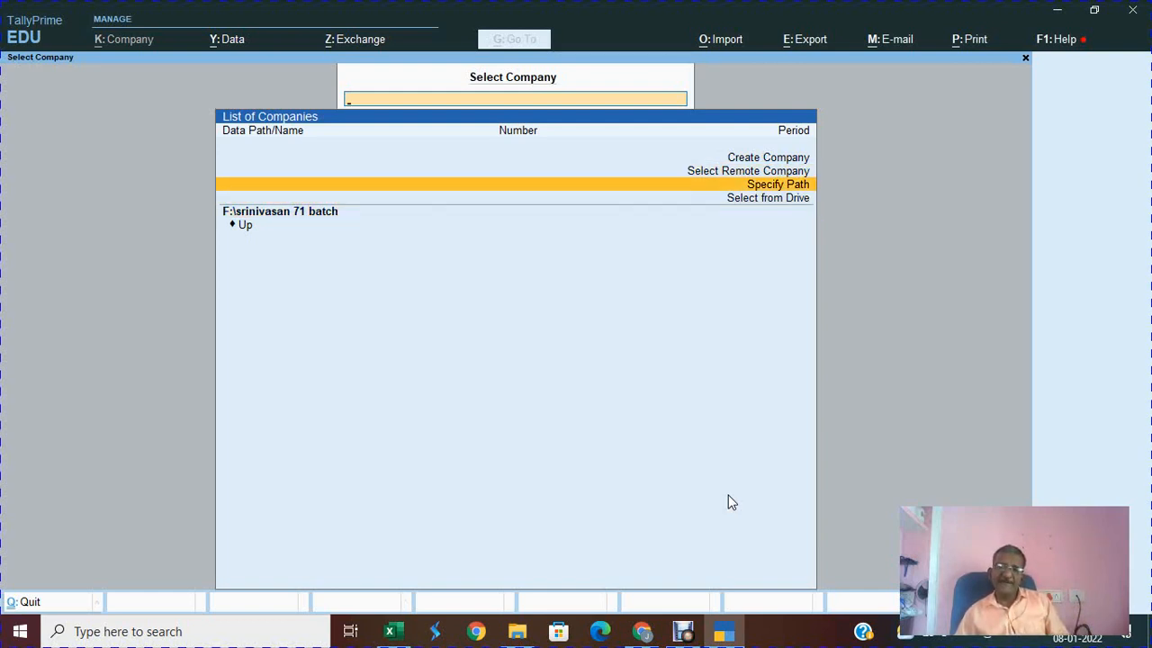
pyautogui.press('Up')
pyautogui.press('Up')
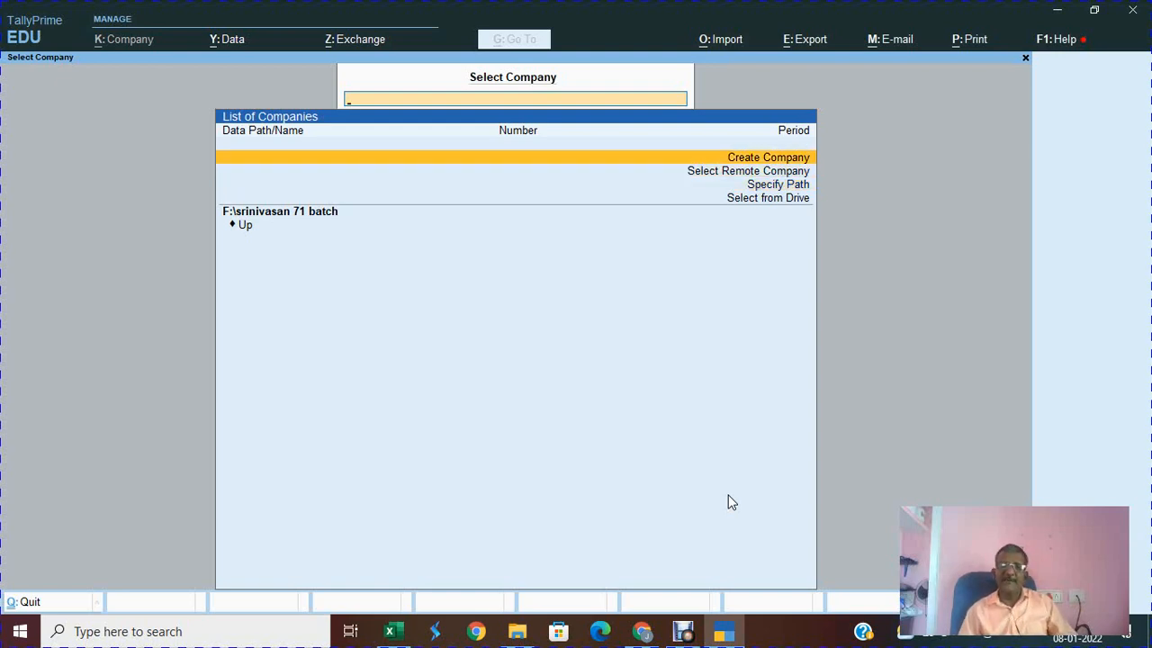
pyautogui.press('Return')
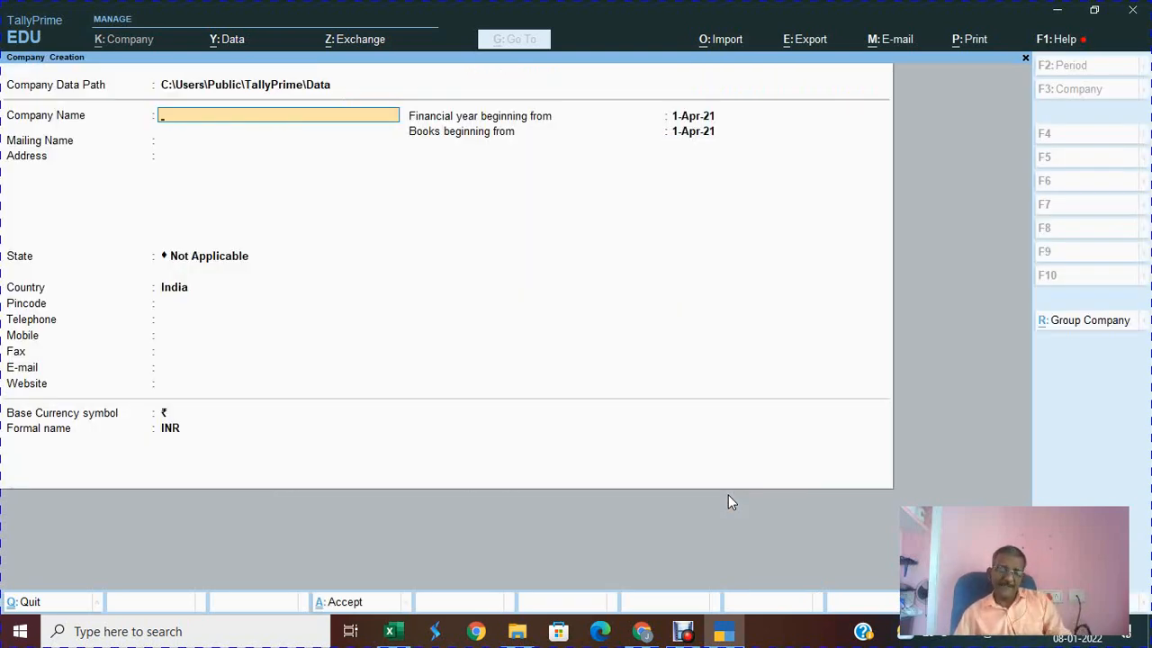
# Step: Pick srinivasan 71 batch on drive F: as the data path, then reopen the creation form
pyautogui.press('BackSpace')
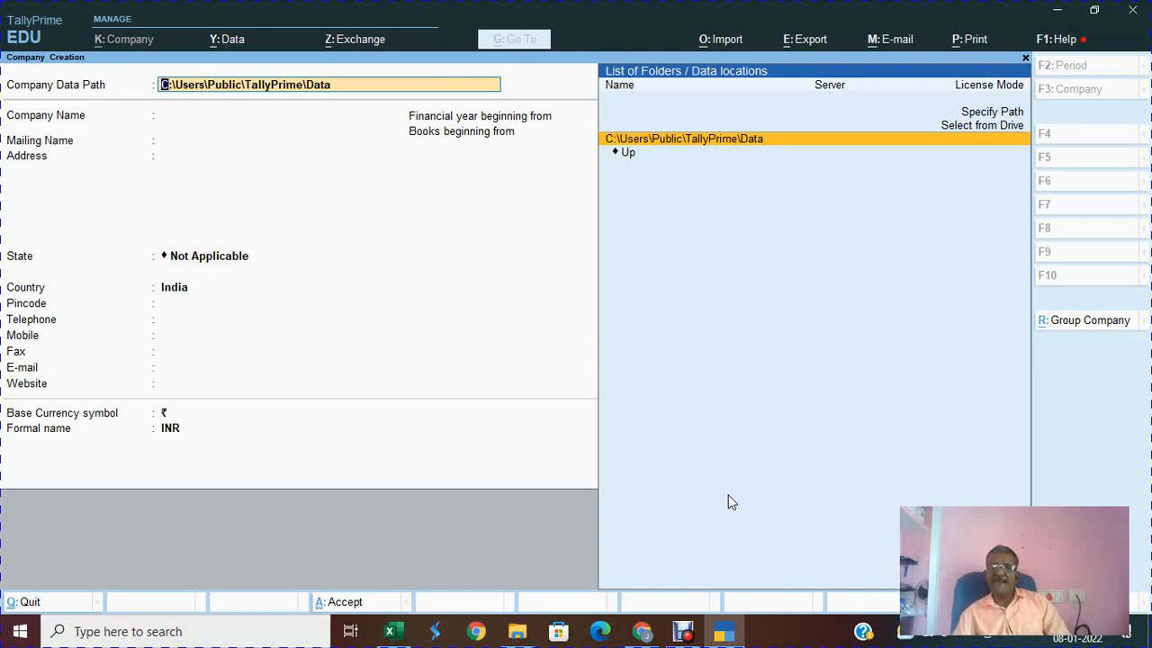
pyautogui.press('Up')
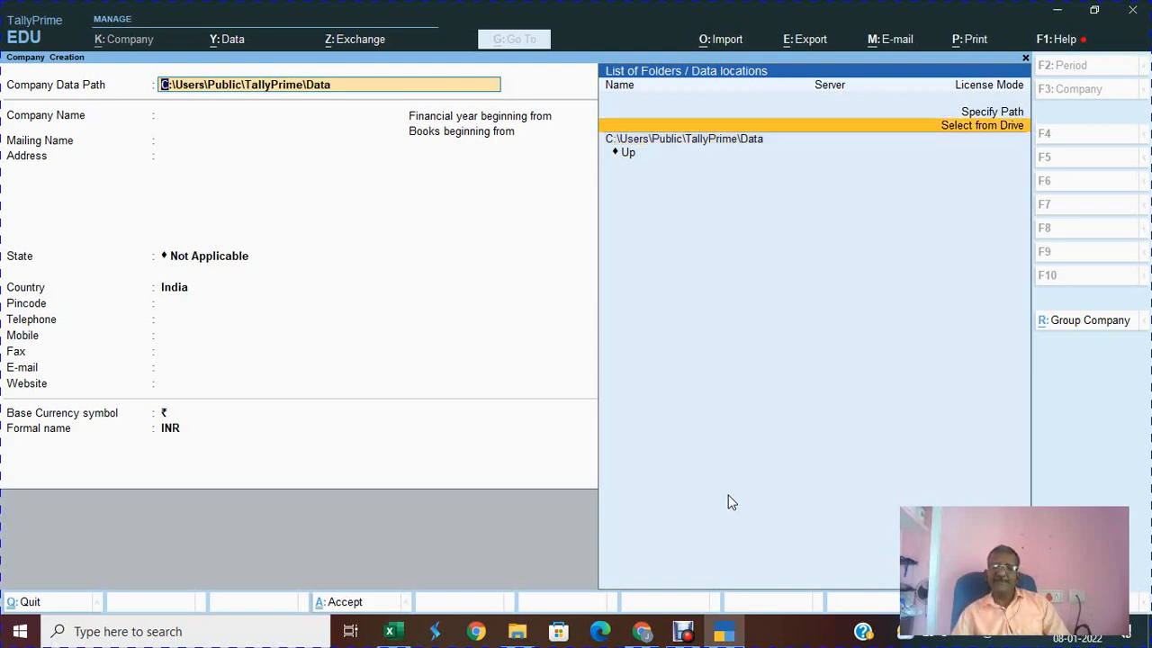
pyautogui.press('Return')
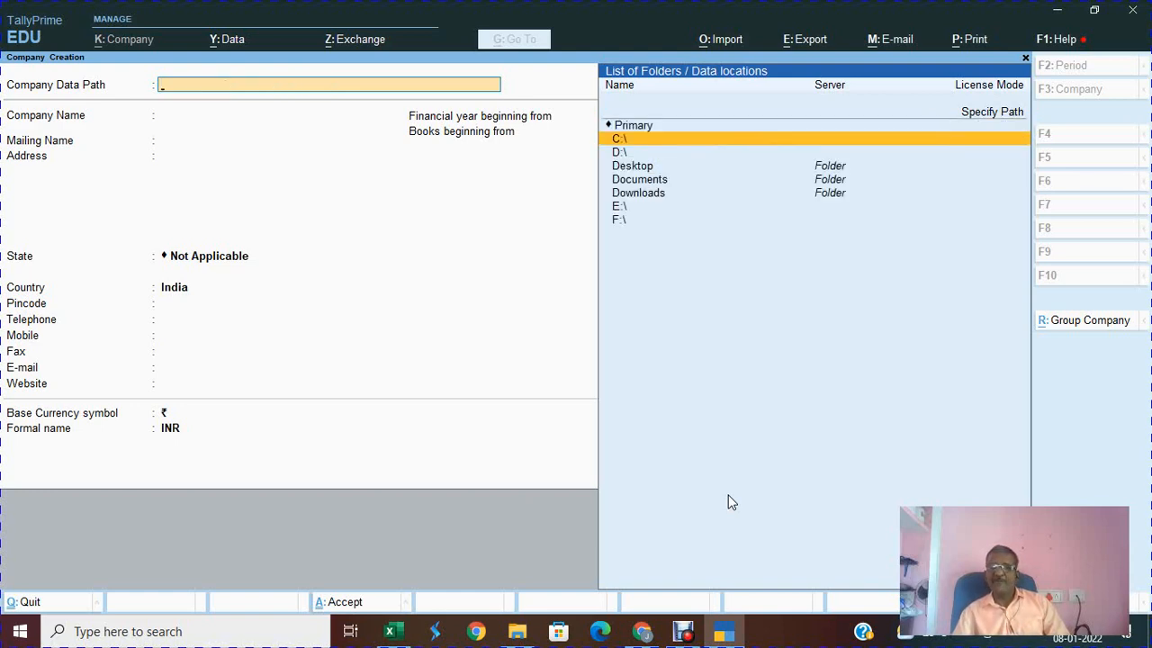
pyautogui.press('Down')
pyautogui.press('Down')
pyautogui.press('Down')
pyautogui.press('Down')
pyautogui.press('Down')
pyautogui.press('Down')
pyautogui.press('Return')
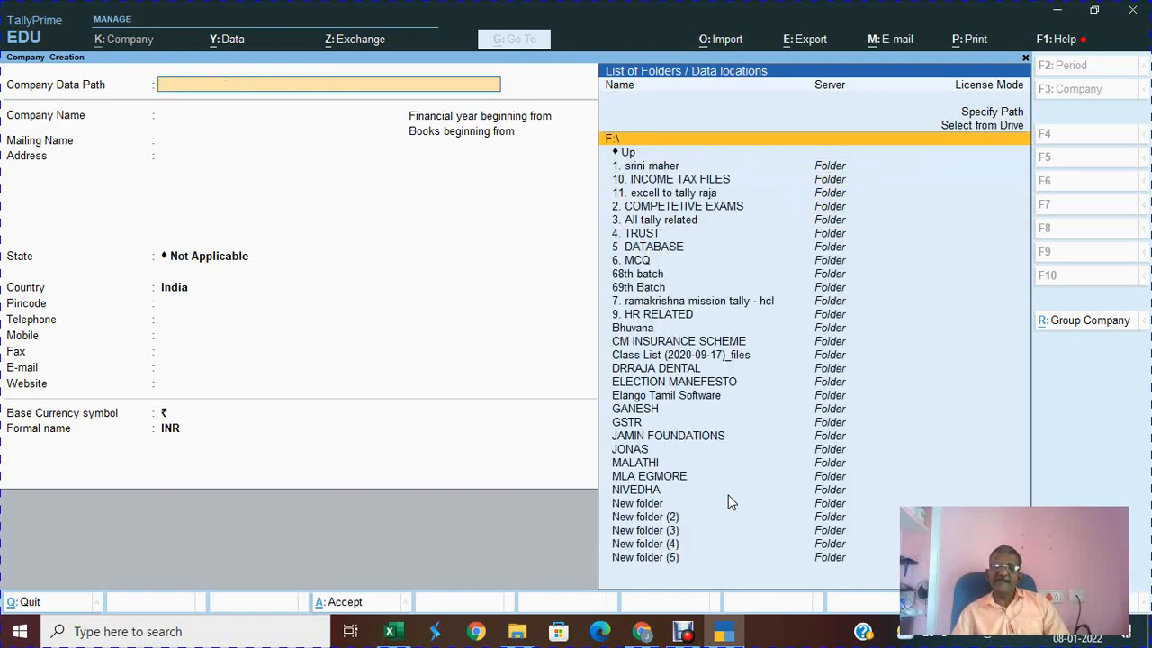
pyautogui.write('s')
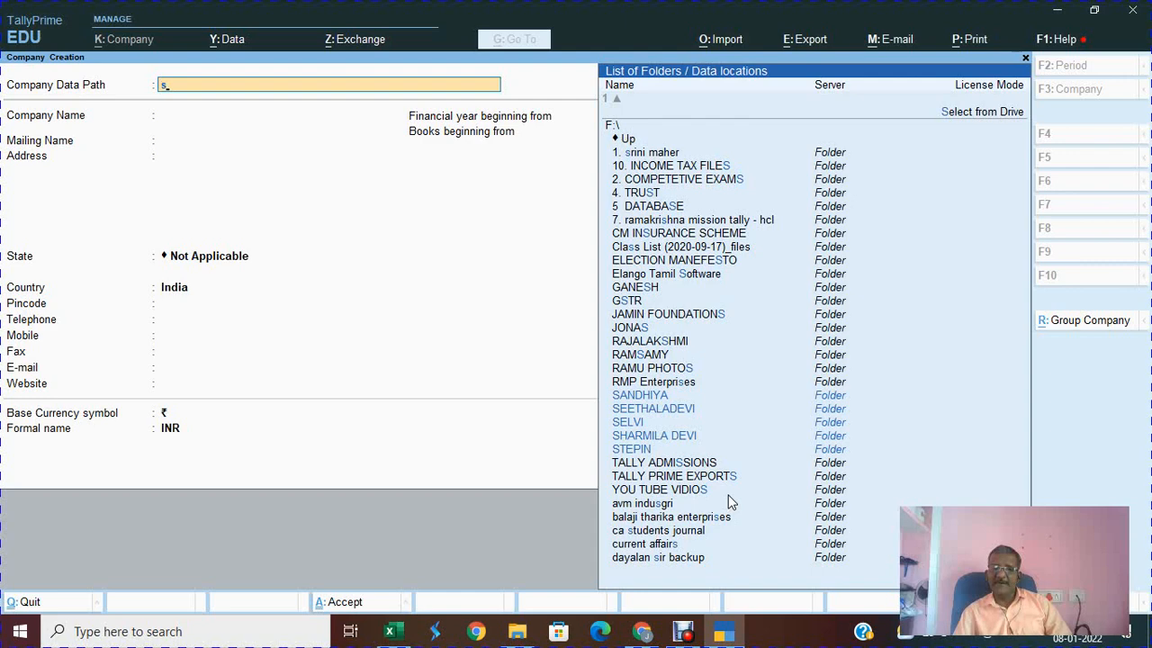
pyautogui.write('r')
pyautogui.press('Down')
pyautogui.press('Down')
pyautogui.press('Down')
pyautogui.press('Return')
pyautogui.press('Return')
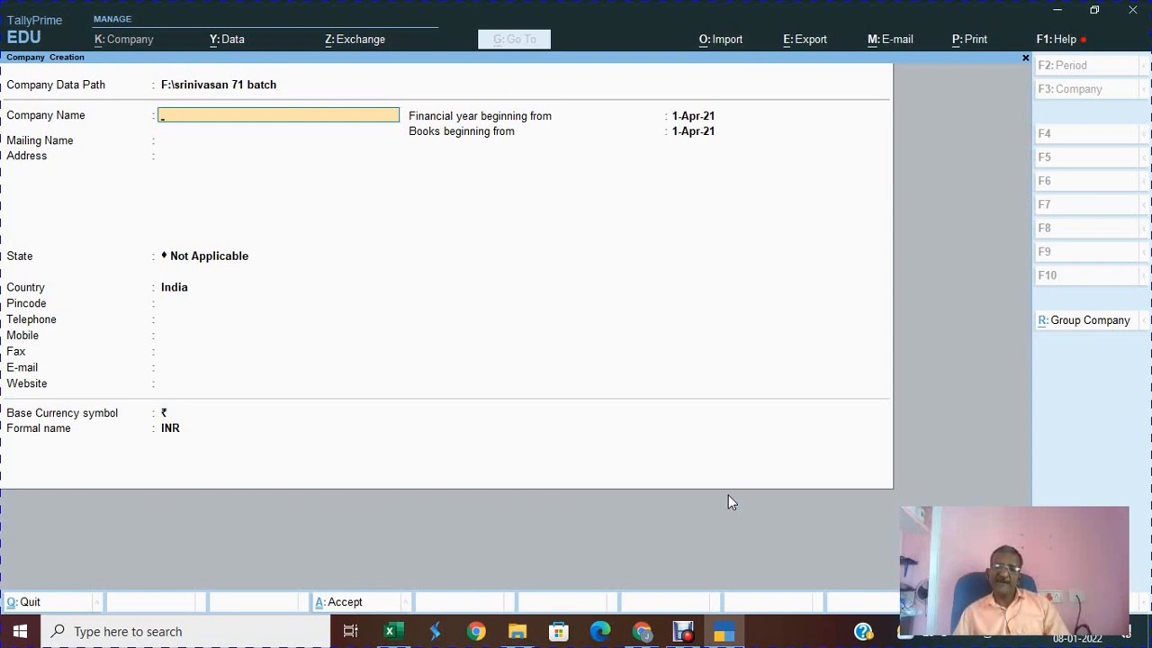
pyautogui.press('Escape')
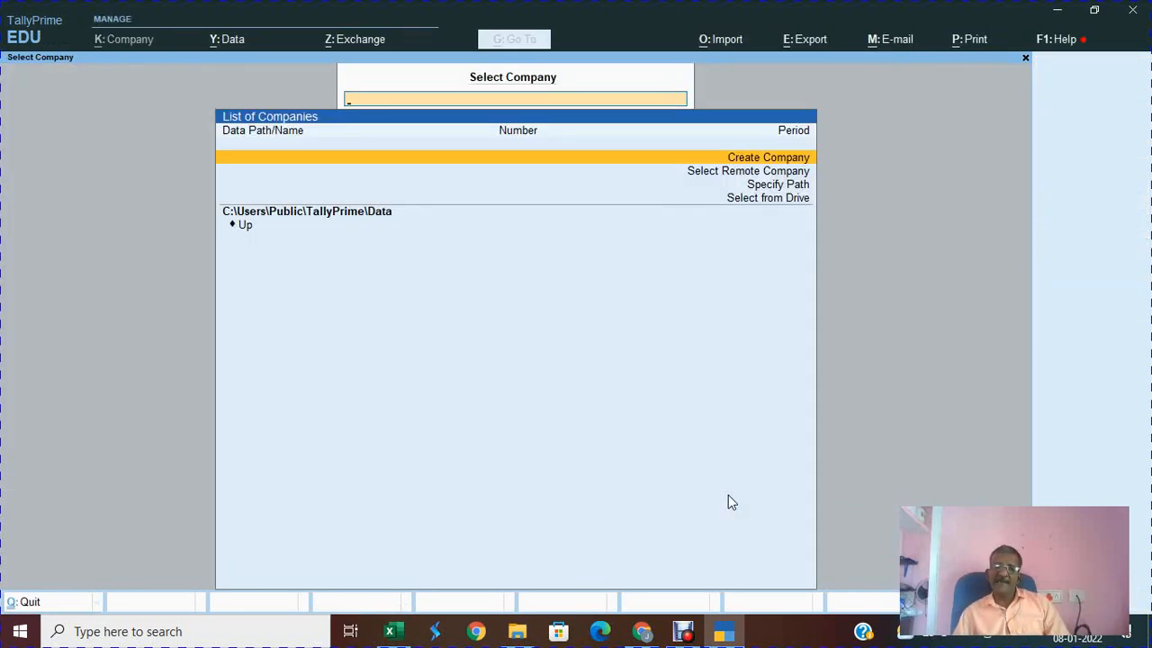
pyautogui.press('Return')
# Step: Type the data path F:\72 Batch Srinivasa manually, then discard it
pyautogui.press('BackSpace')
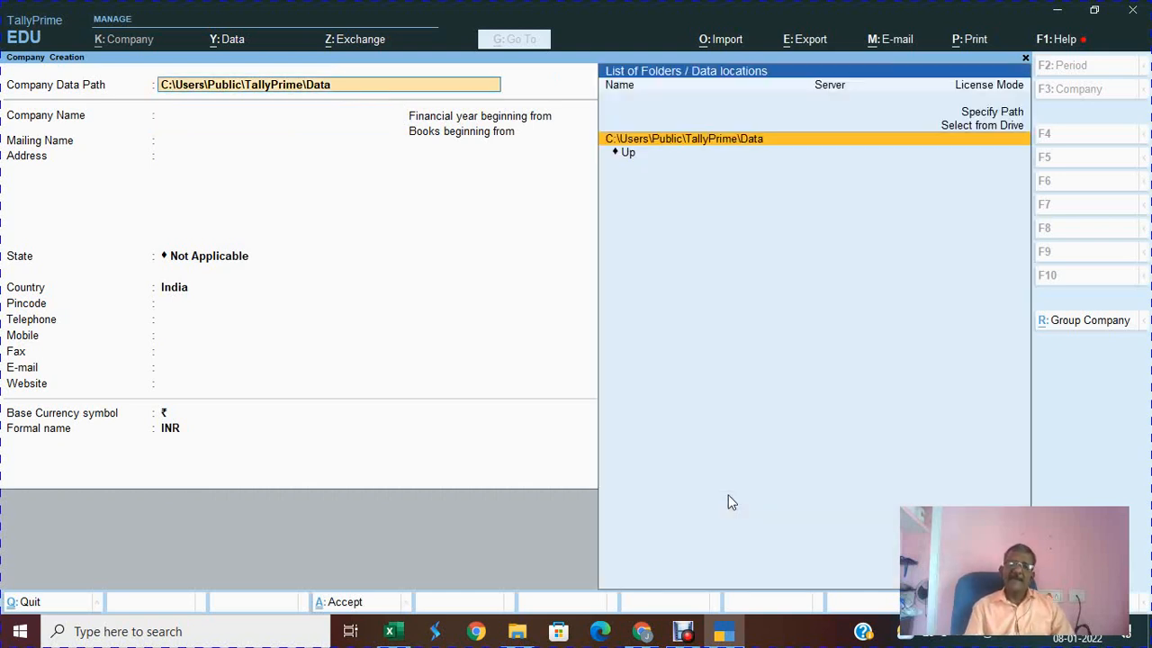
pyautogui.press('BackSpace')
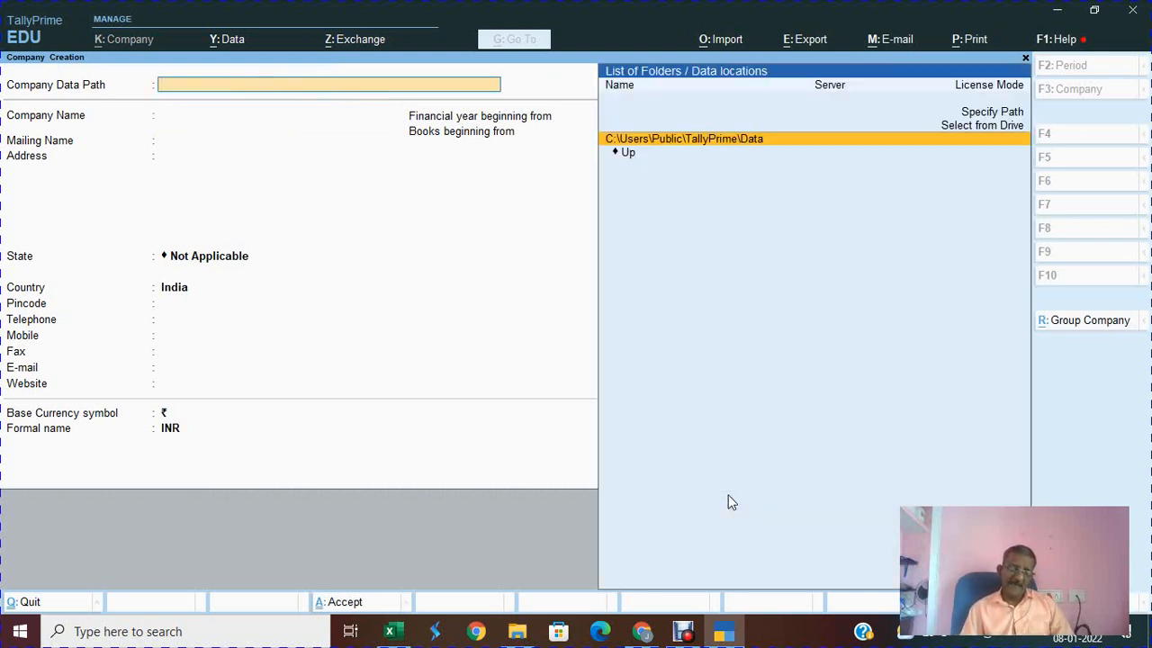
pyautogui.press('Up')
pyautogui.press('Up')
pyautogui.press('Return')
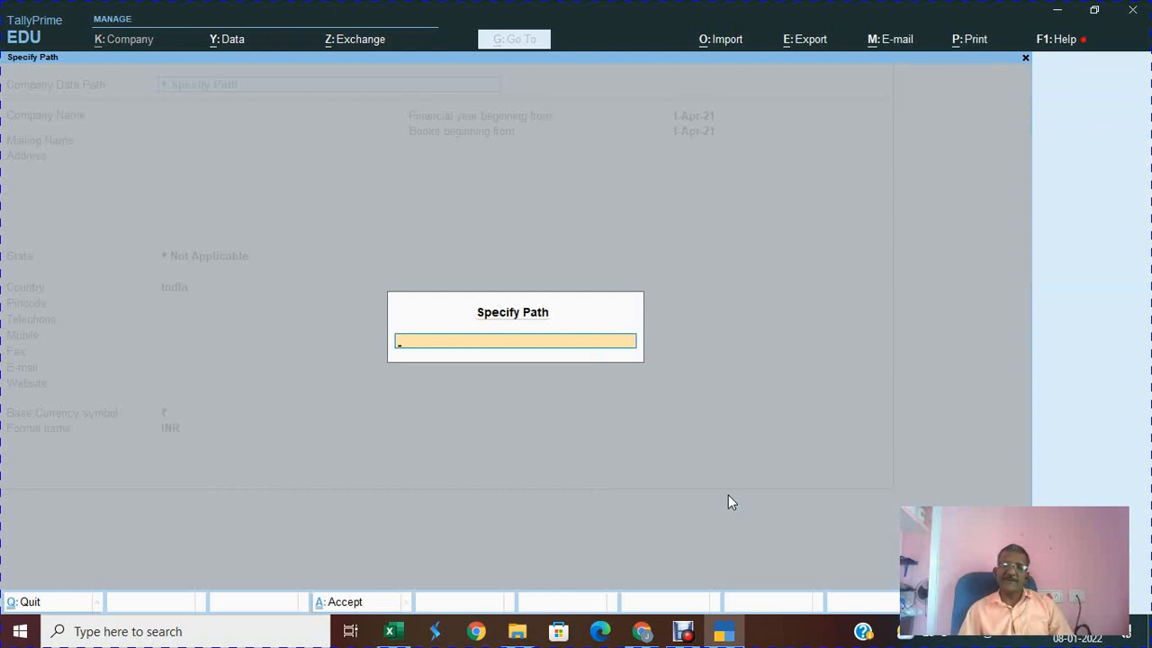
pyautogui.write('F:')
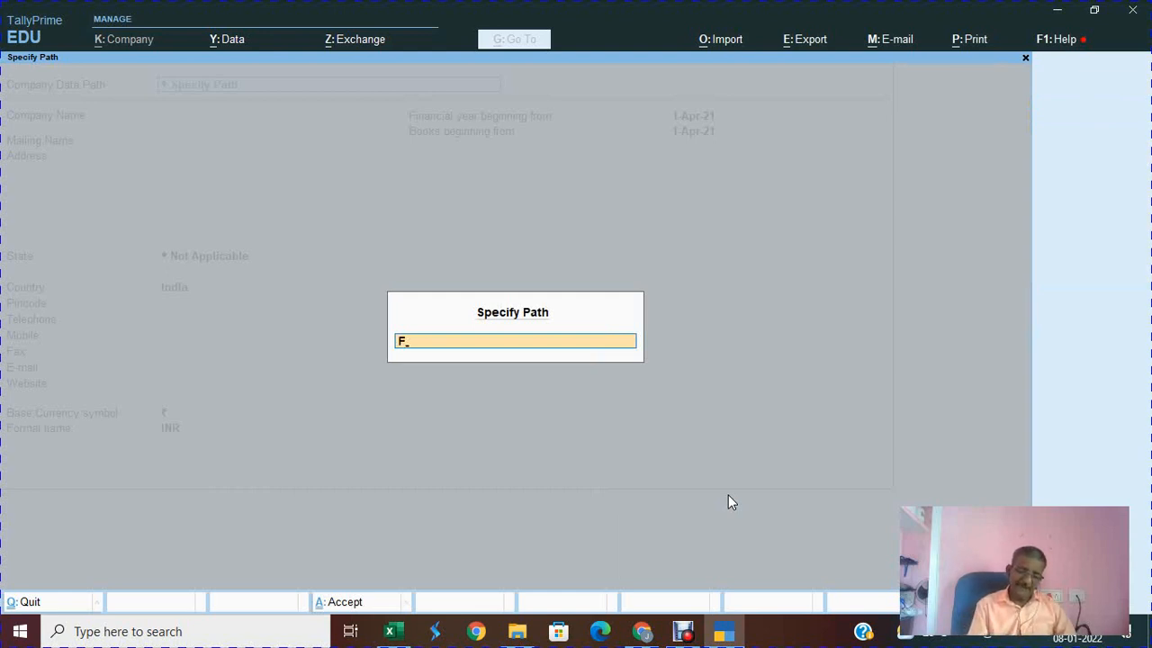
pyautogui.write('\\')
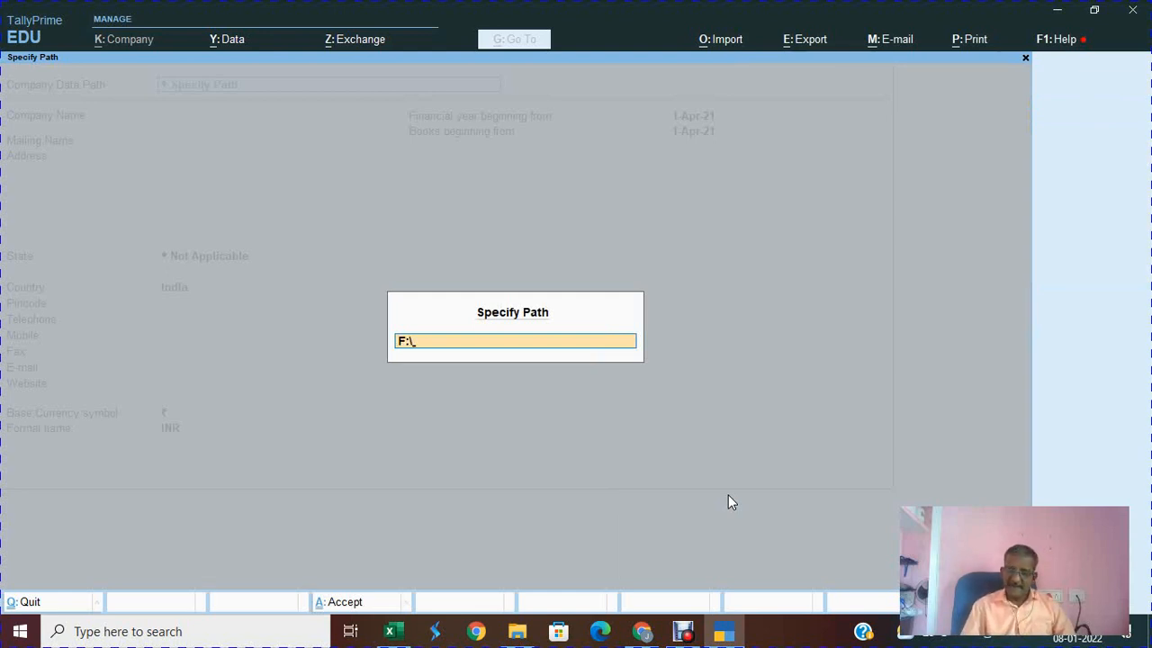
pyautogui.write('72 Batch Sr')
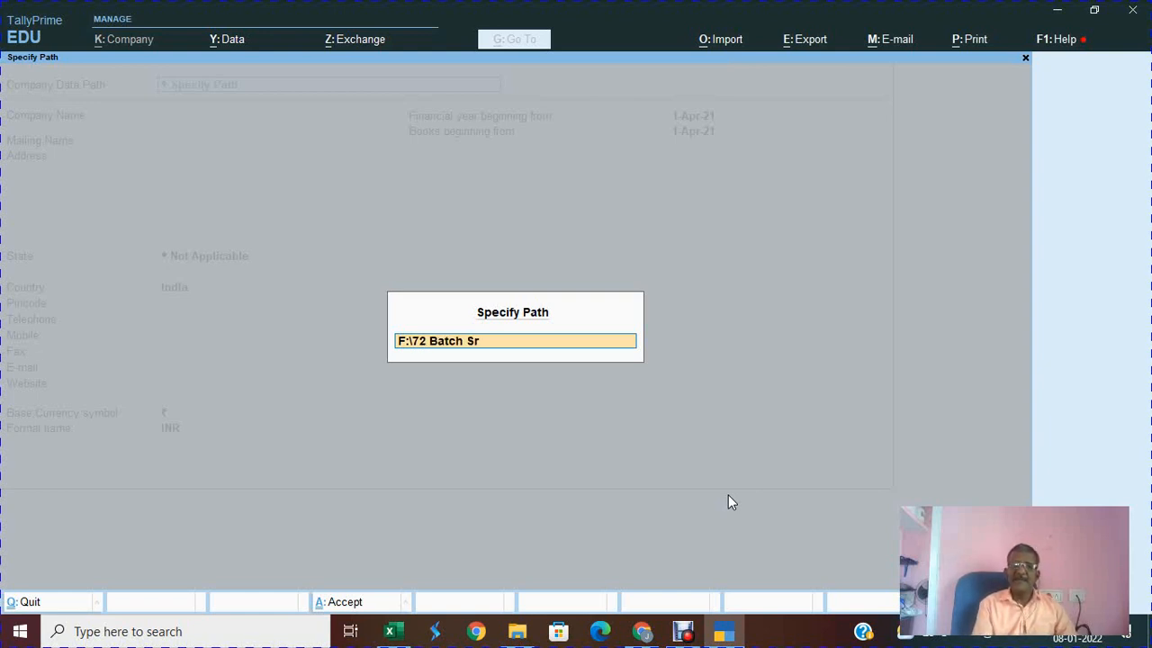
pyautogui.write('inivasan')
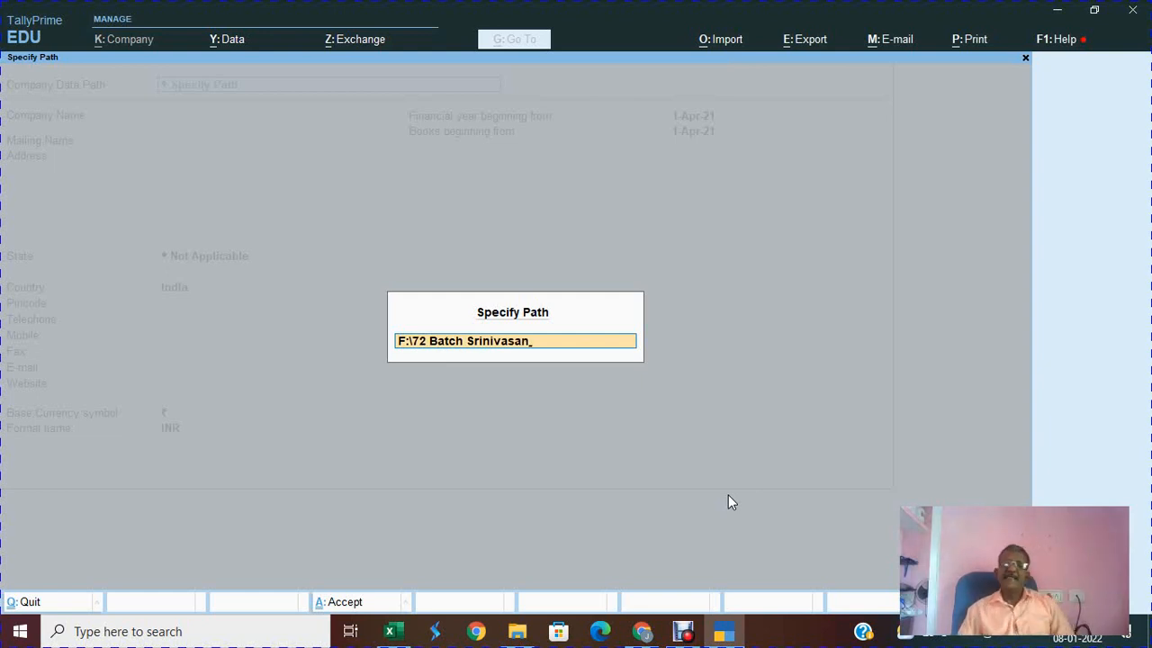
pyautogui.press('Escape')
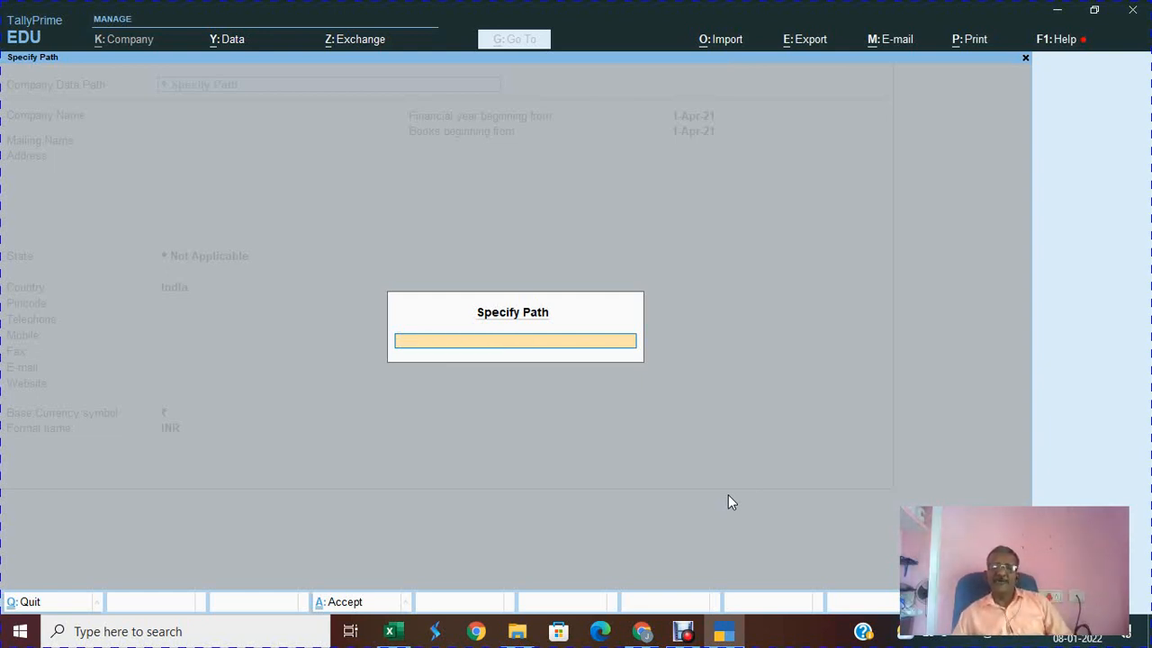
pyautogui.press('Escape')
# Step: Set the data path to F:\srinivasan 72 Batch, confirming creation of the new folder
pyautogui.press('Up')
pyautogui.press('Up')
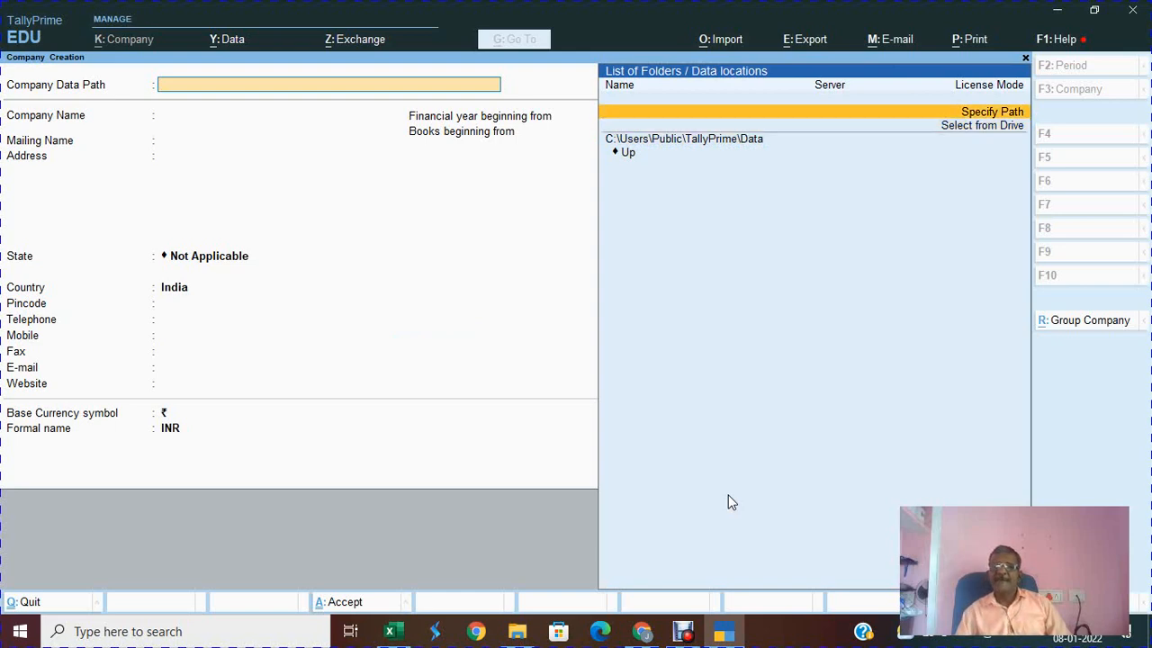
pyautogui.press('Return')
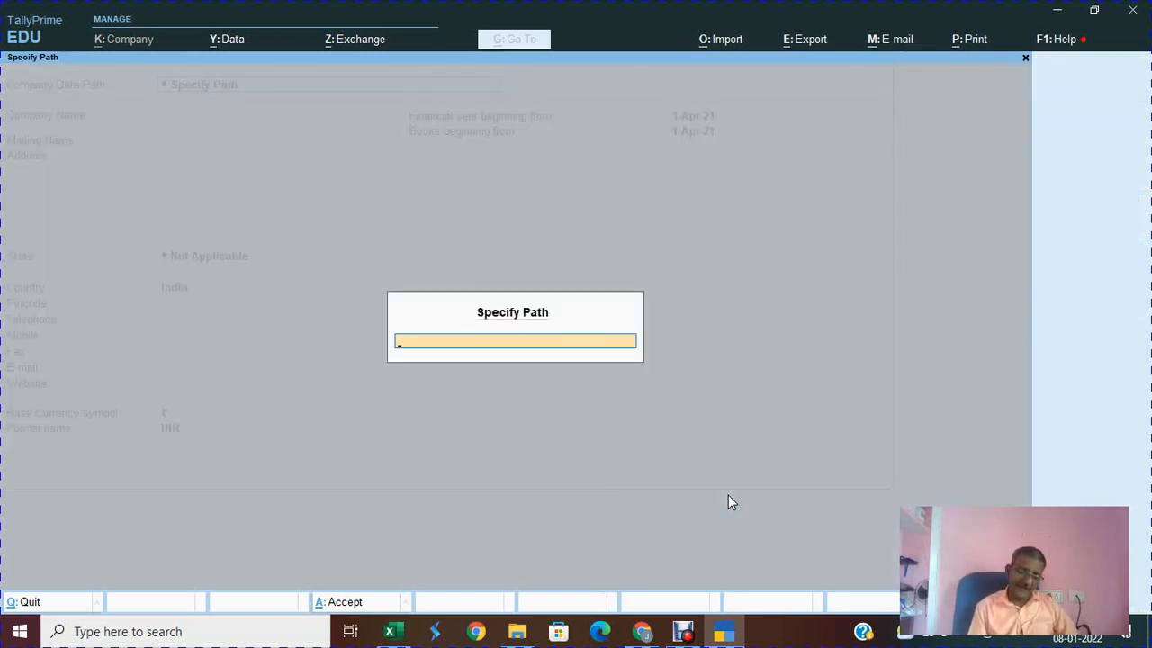
pyautogui.write('F:\\srini')
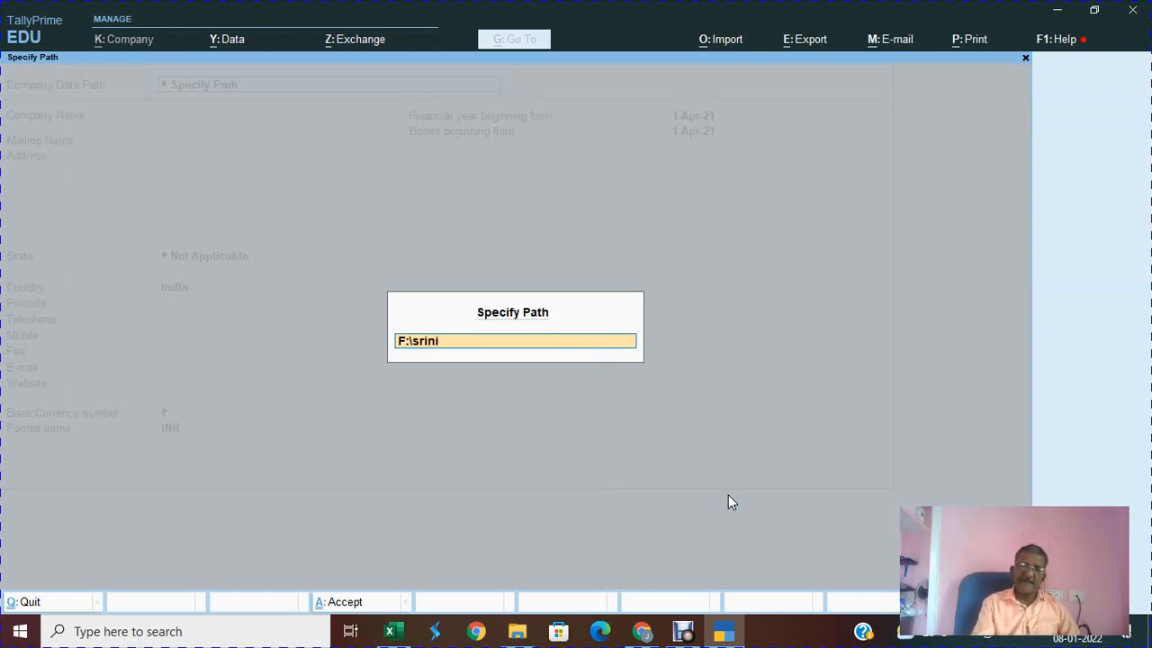
pyautogui.write('vasan')
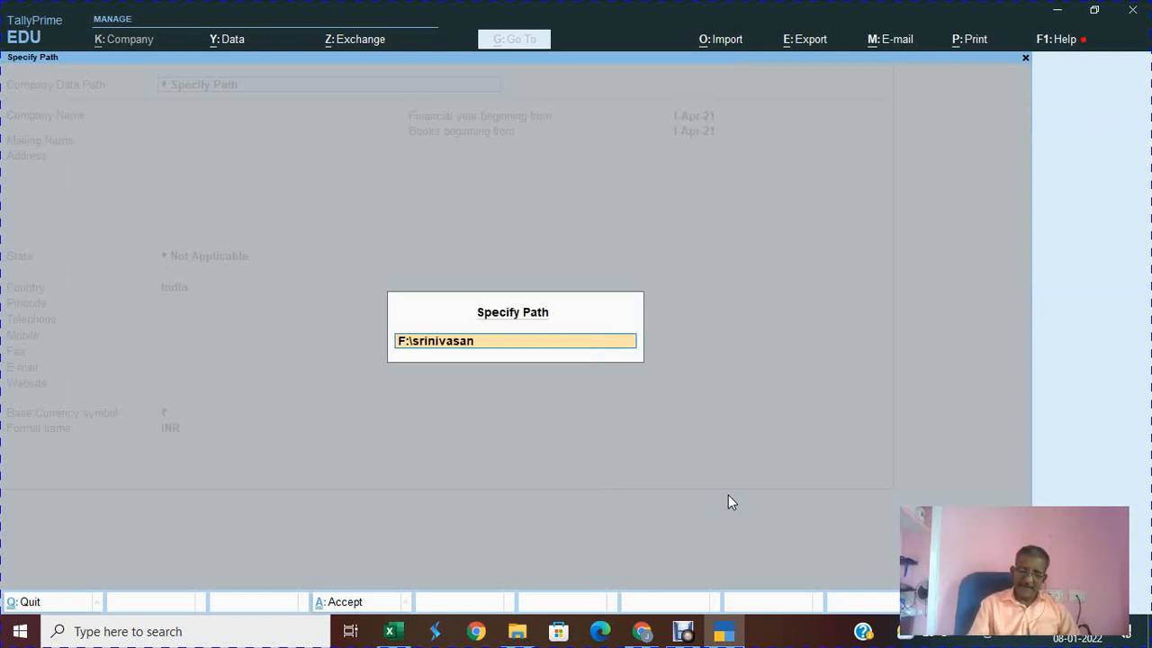
pyautogui.write(' 72 Batch')
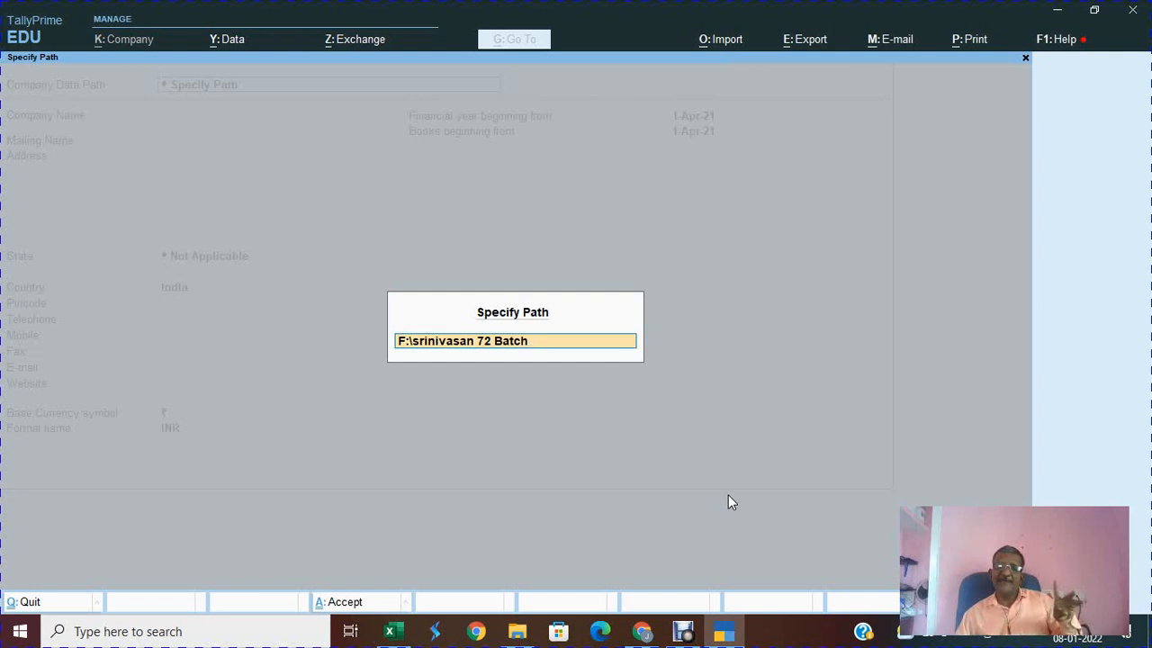
pyautogui.press('Return')
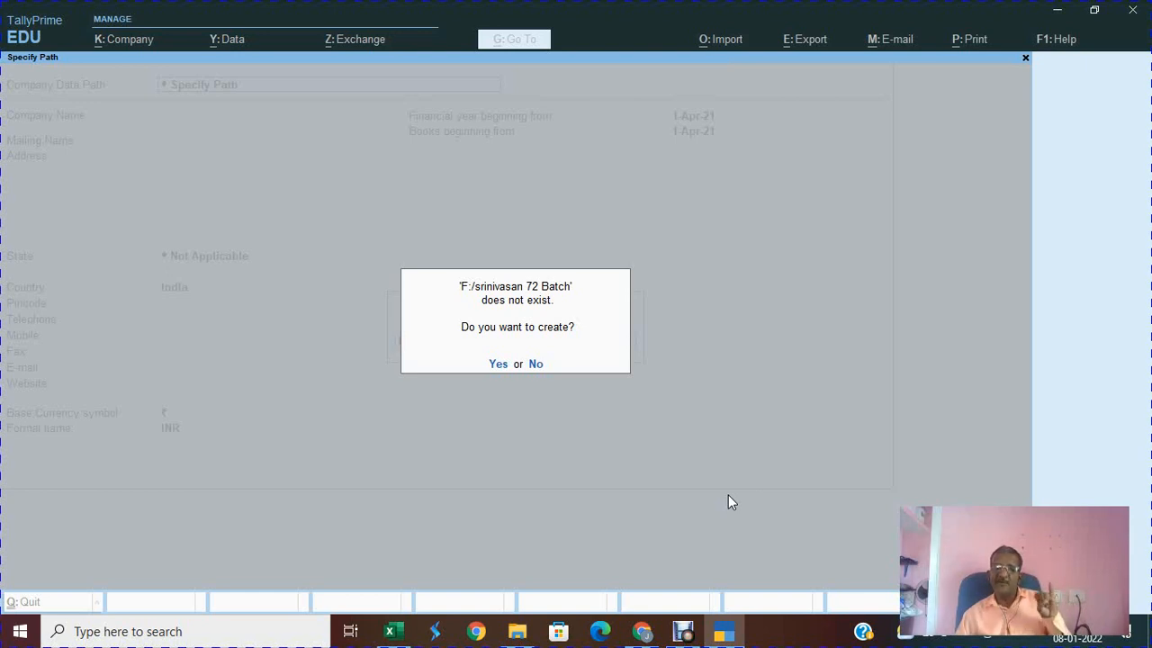
pyautogui.press('y')
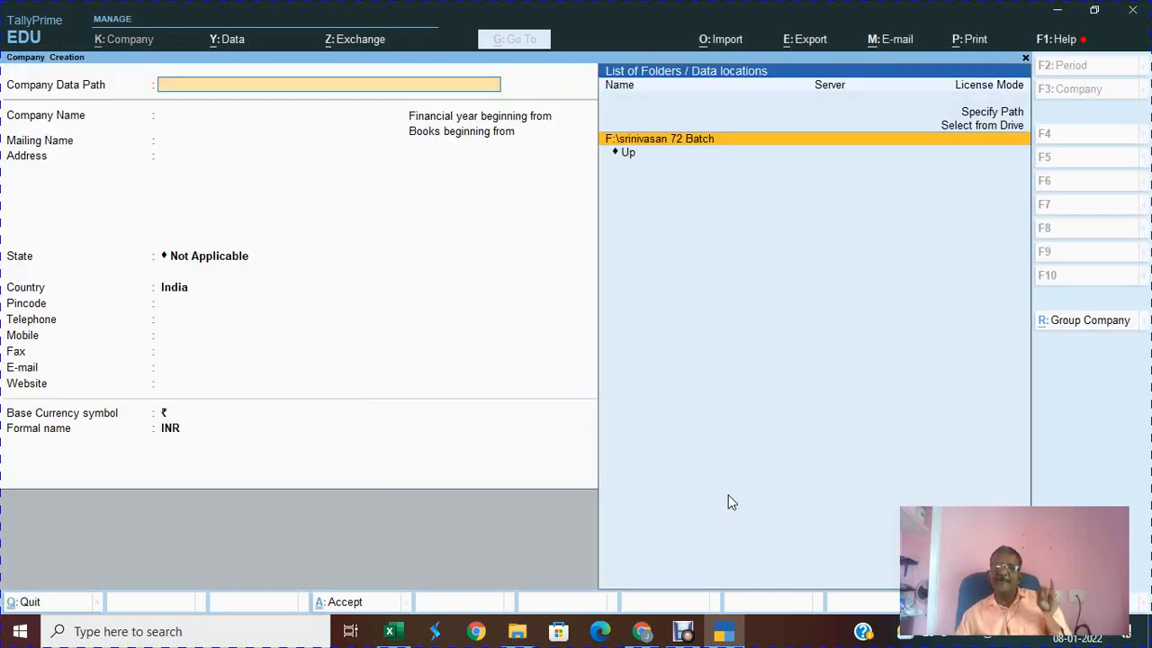
pyautogui.press('Return')
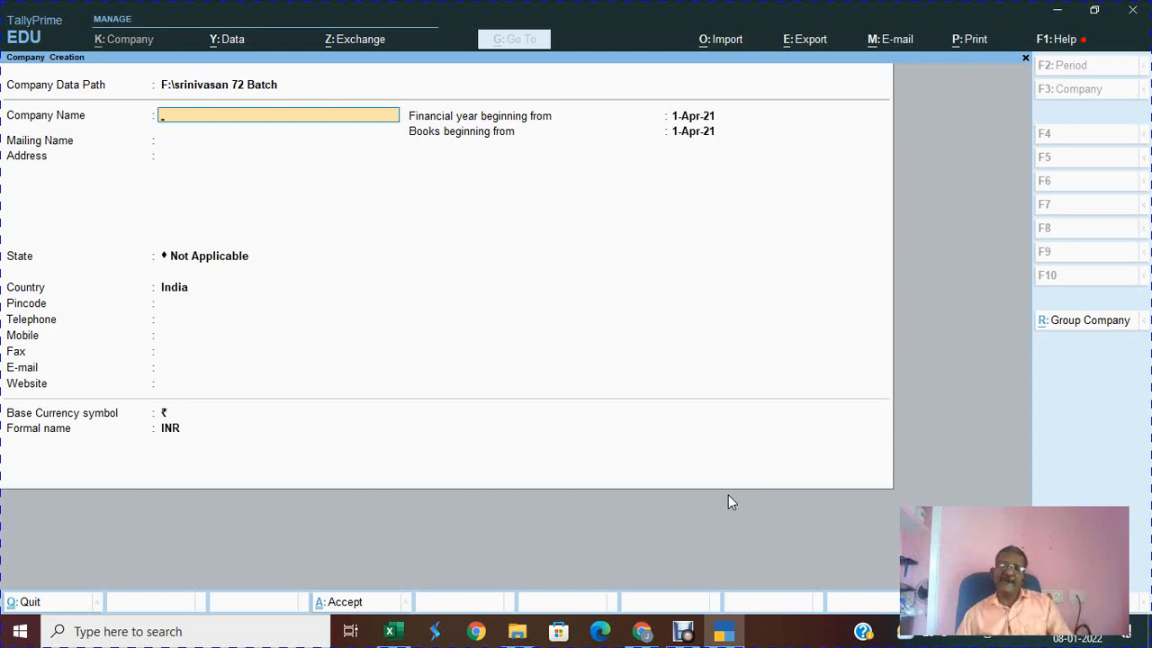
pyautogui.hotkey('alt', 'Tab')
pyautogui.hotkey('alt', 'Tab')
pyautogui.hotkey('alt', 'Tab')
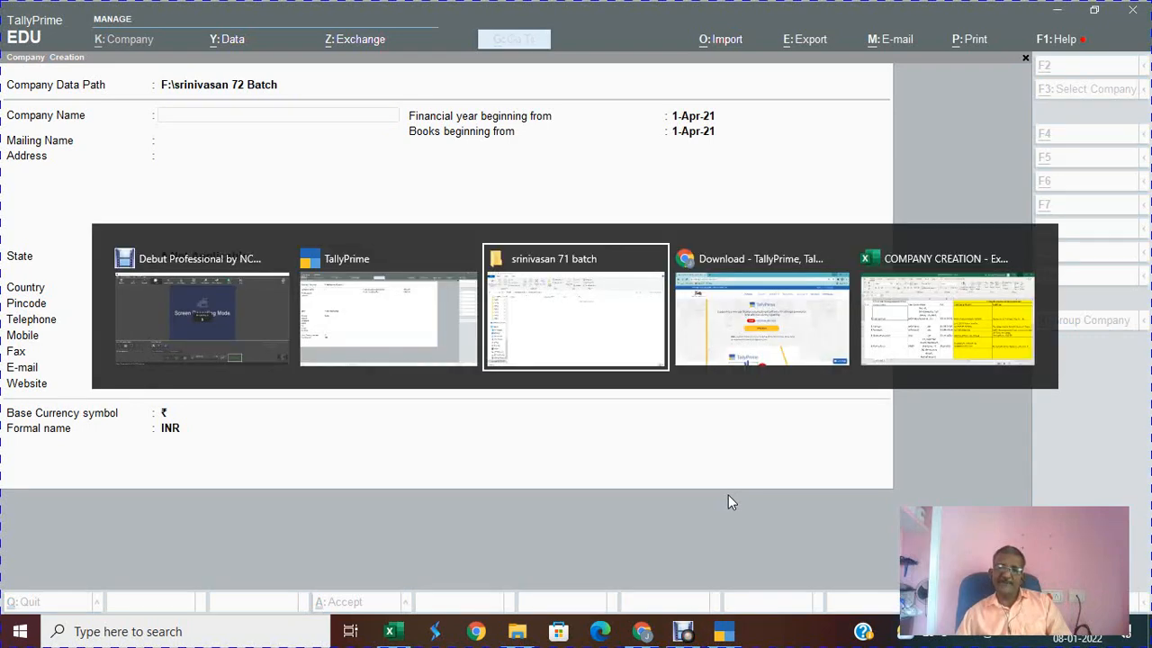
pyautogui.hotkey('alt', 'Tab')
pyautogui.hotkey('alt', 'Tab')
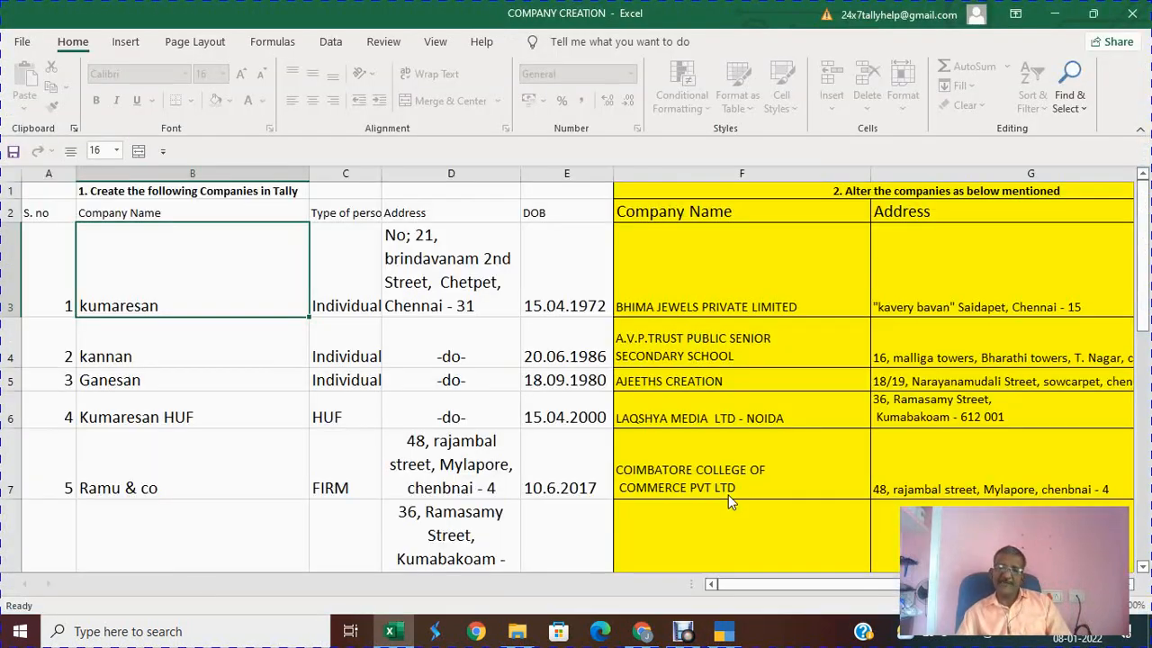
pyautogui.press('Up')
pyautogui.press('Up')
pyautogui.press('Down')
pyautogui.press('Down')
pyautogui.press('Down')
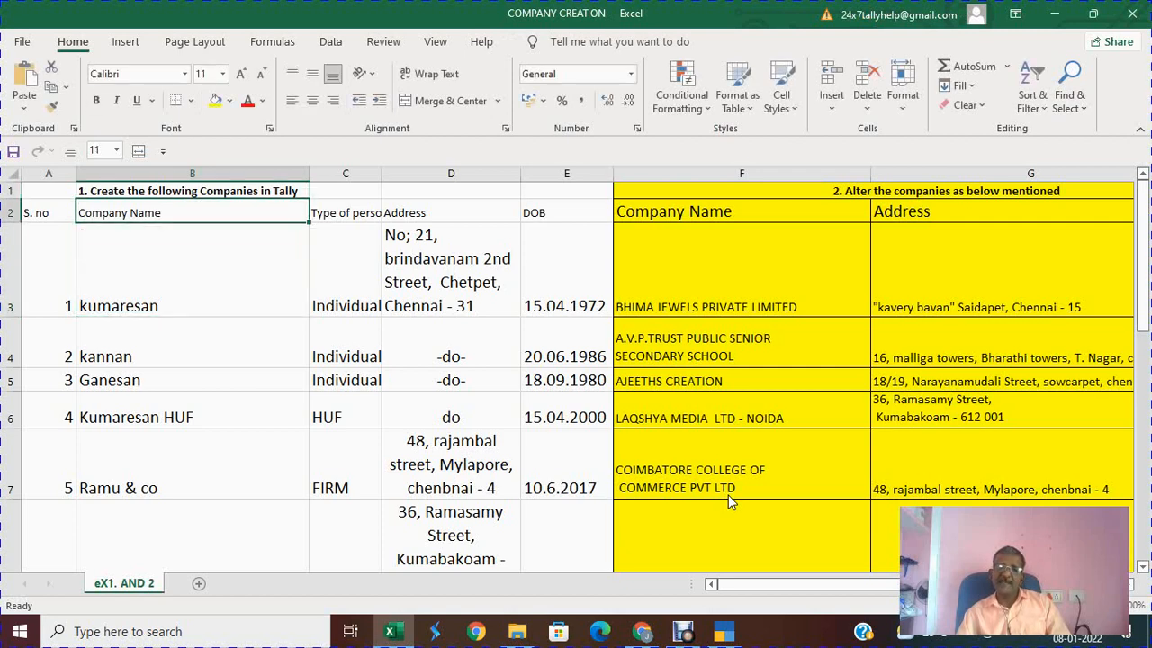
pyautogui.press('Up')
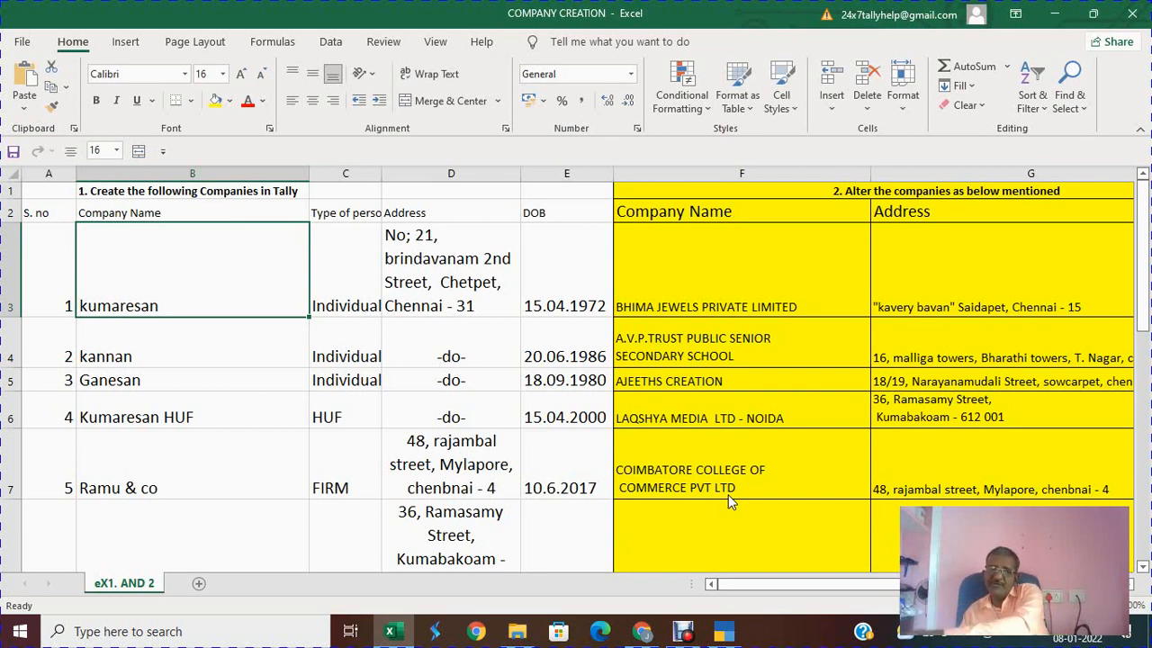
pyautogui.press('Right')
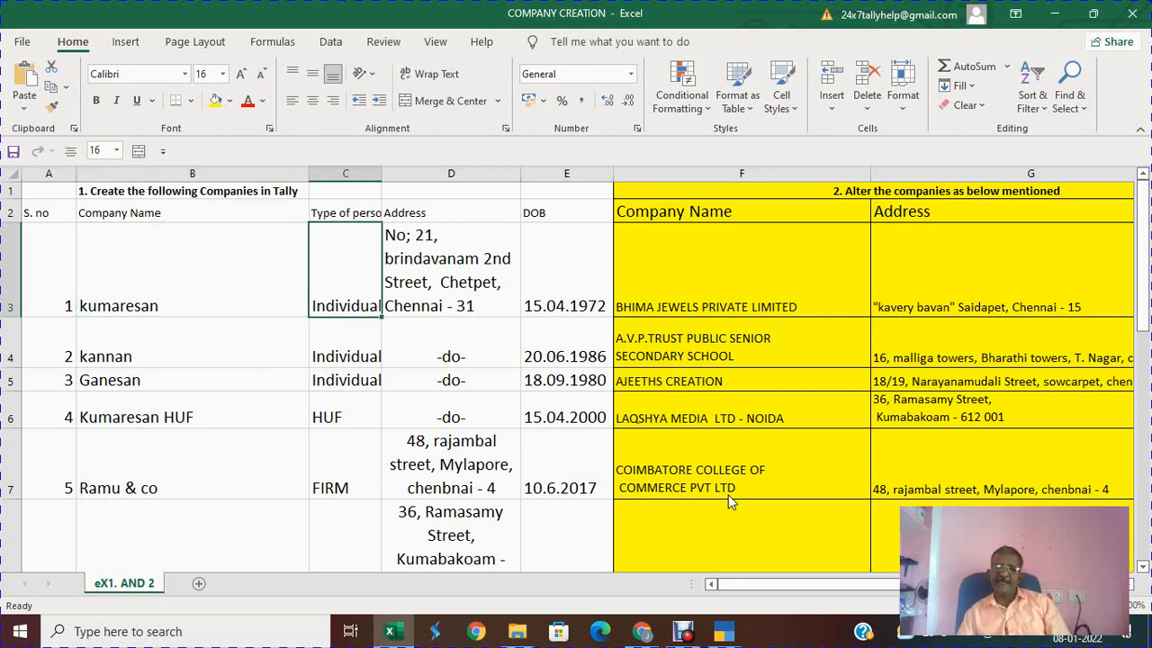
pyautogui.press('Right')
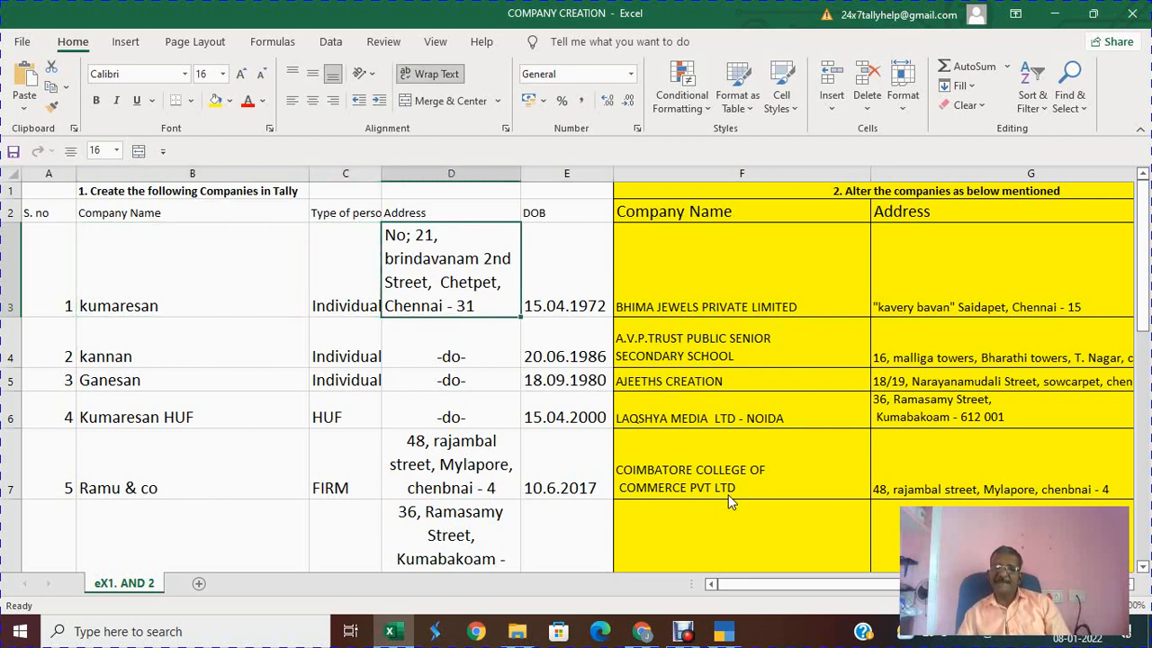
pyautogui.press('Right')
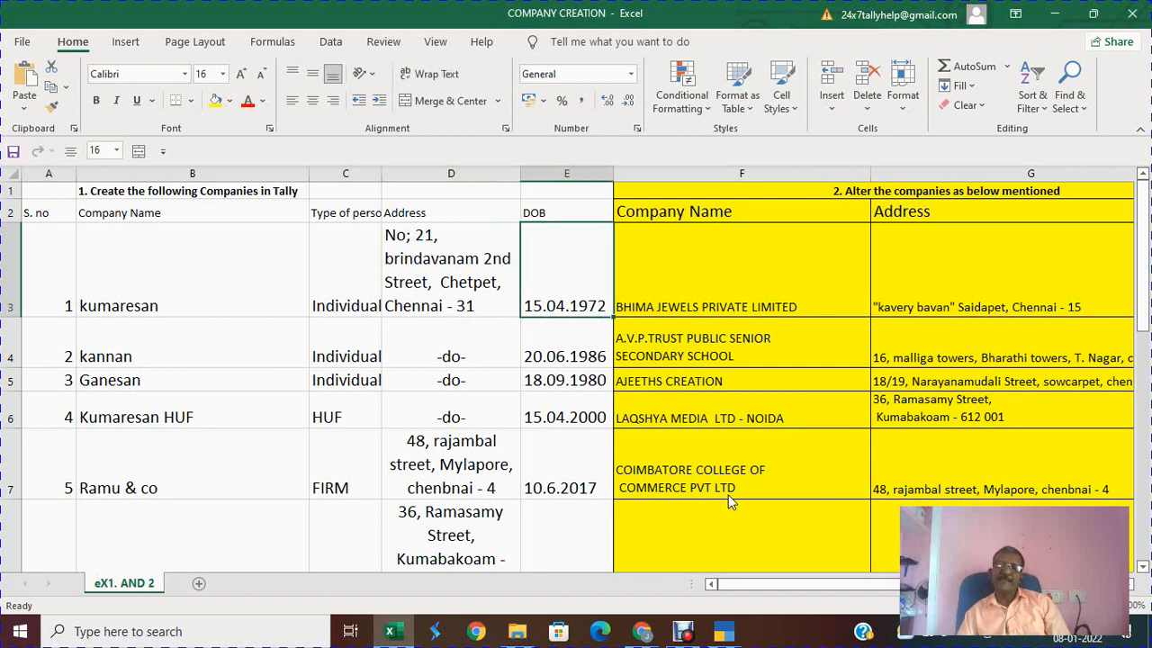
pyautogui.press('Down')
pyautogui.press('Up')
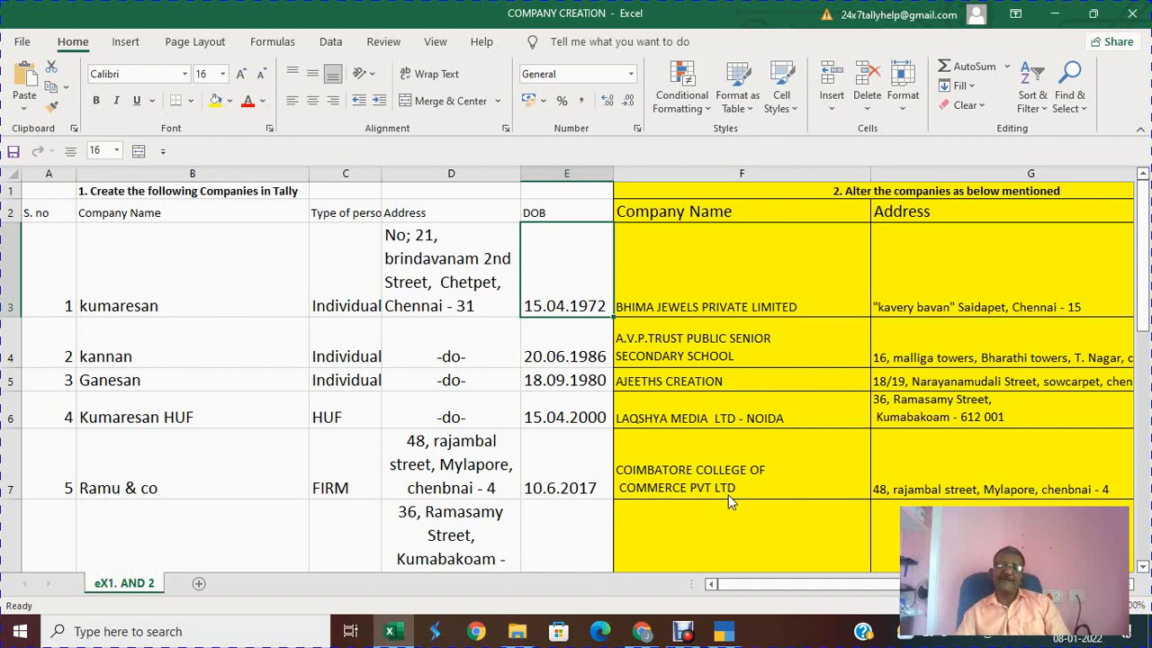
pyautogui.press('Left')
pyautogui.press('Left')
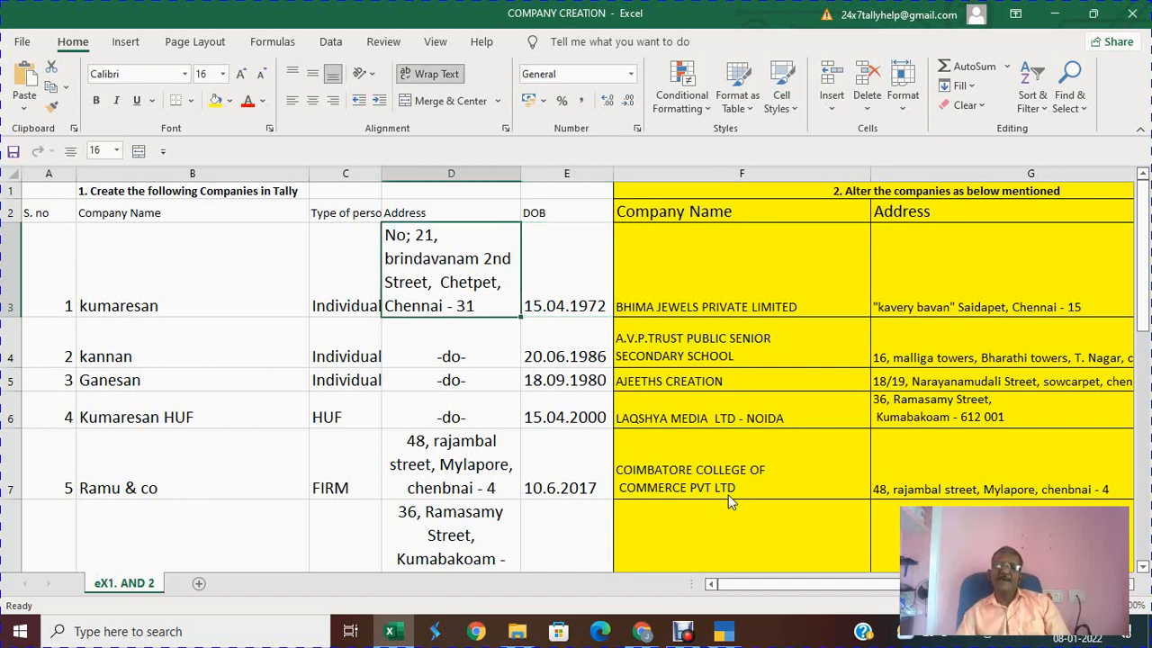
pyautogui.press('Left')
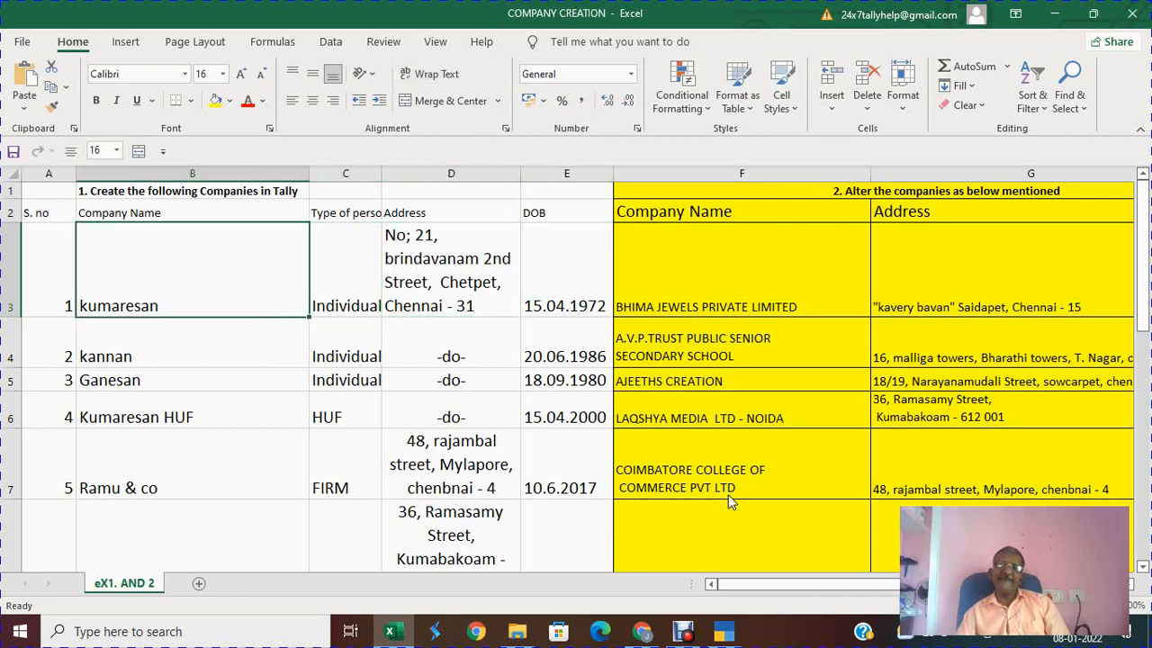
pyautogui.press('Right')
pyautogui.press('Right')
pyautogui.press('Right')
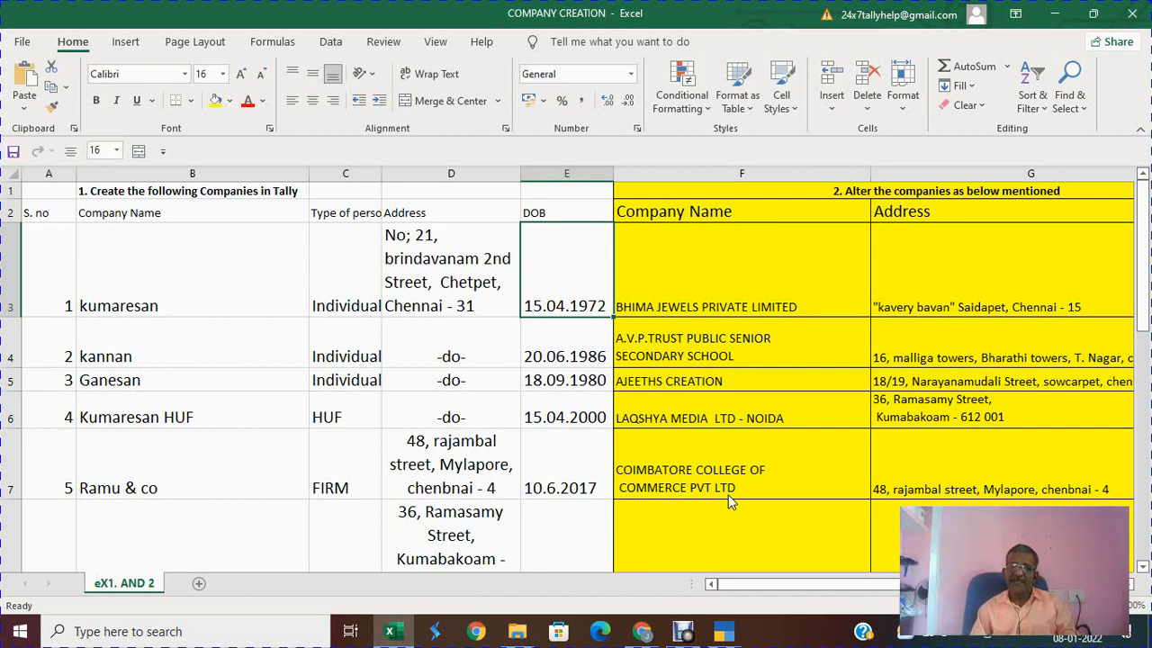
pyautogui.hotkey('alt', 'Tab')
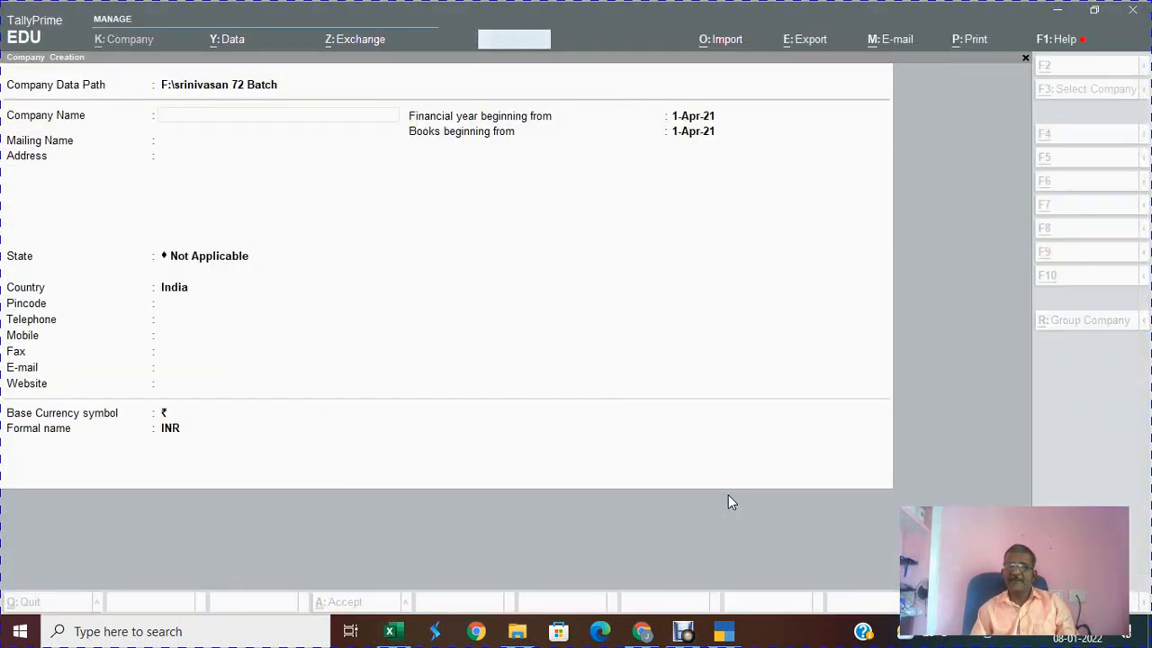
# Step: Enter Kumaresan - F.Y. 1972-73 as the company name, checking the Excel sheet midway
pyautogui.write('Kuma')
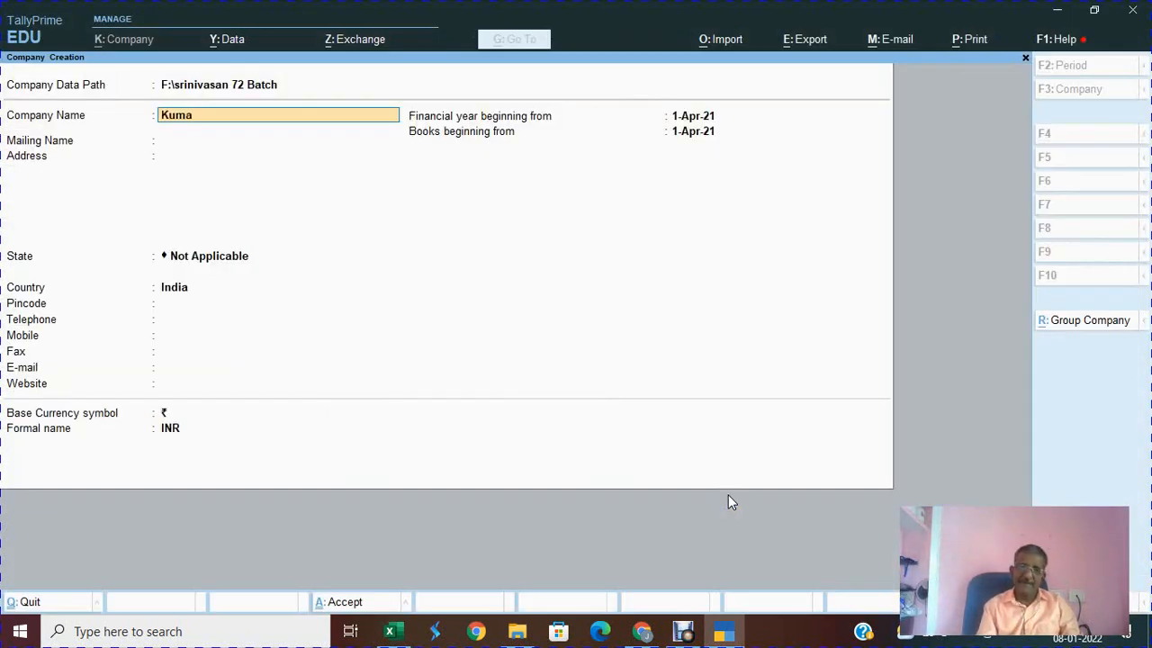
pyautogui.write('ressan')
pyautogui.press('BackSpace')
pyautogui.press('BackSpace')
pyautogui.press('BackSpace')
pyautogui.press('BackSpace')
pyautogui.press('BackSpace')
pyautogui.press('BackSpace')
pyautogui.press('BackSpace')
pyautogui.press('BackSpace')
pyautogui.press('BackSpace')
pyautogui.press('BackSpace')
pyautogui.write('Kumare')
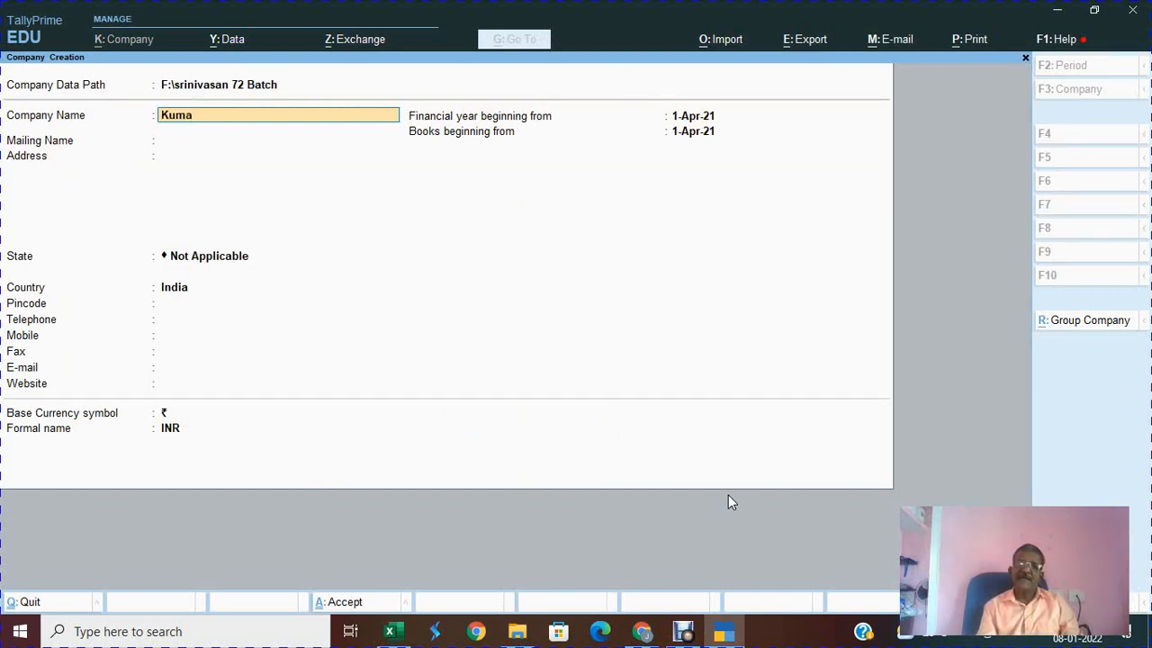
pyautogui.write('san -')
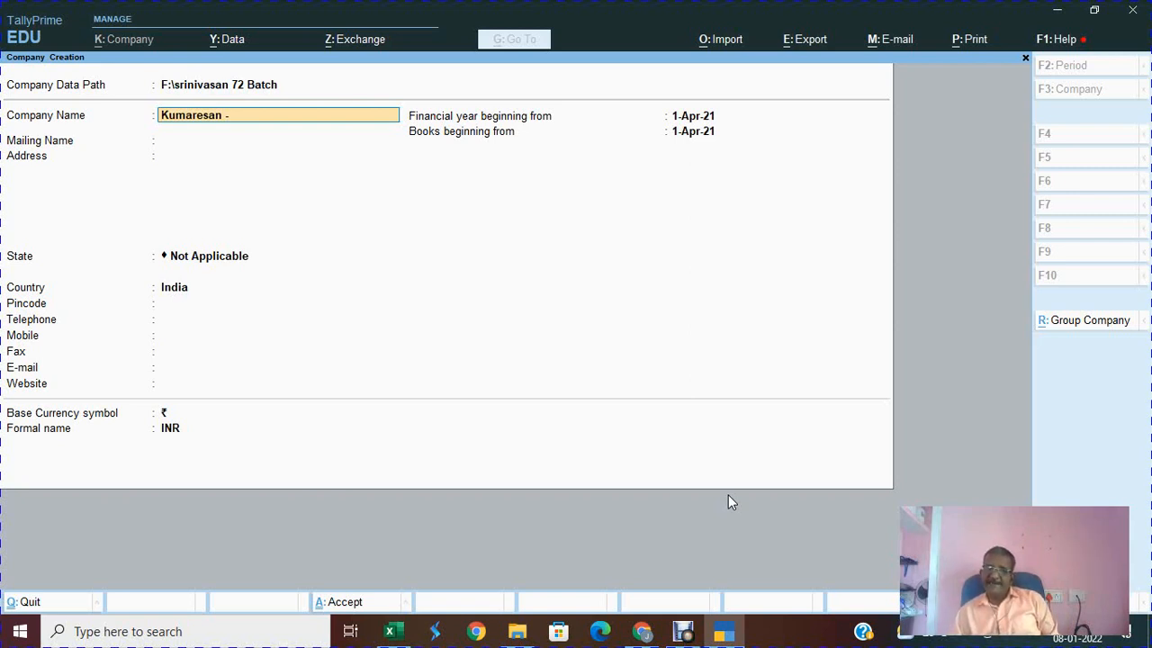
pyautogui.write('F.Y.')
pyautogui.press('Return')
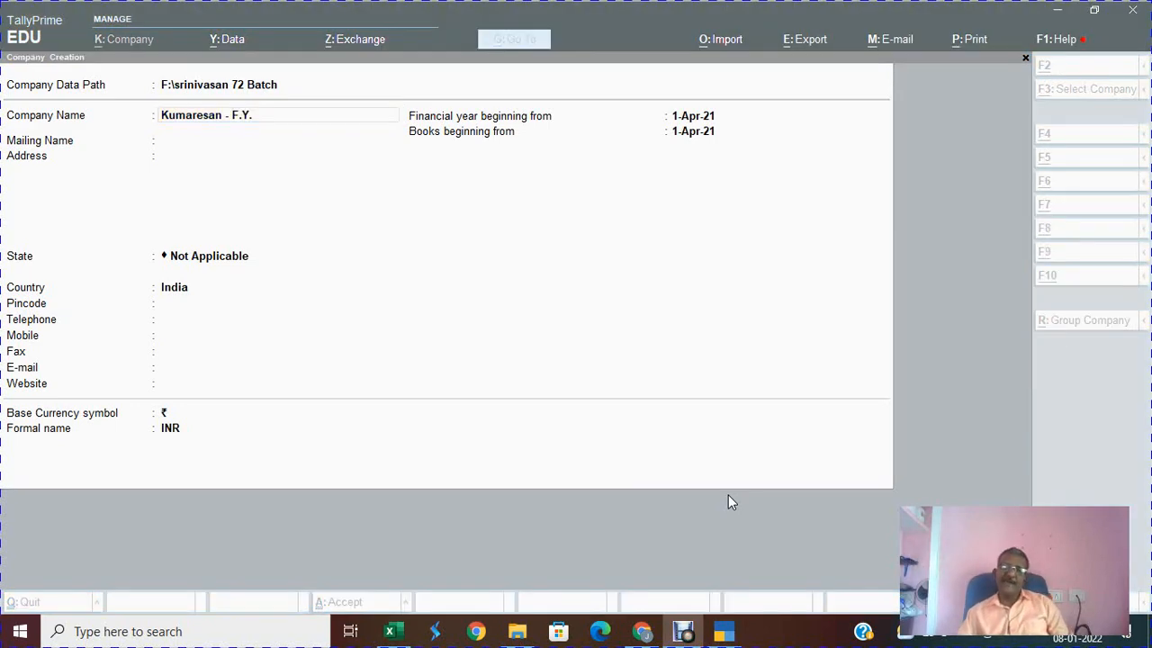
pyautogui.hotkey('alt', 'Tab')
pyautogui.hotkey('alt', 'Tab')
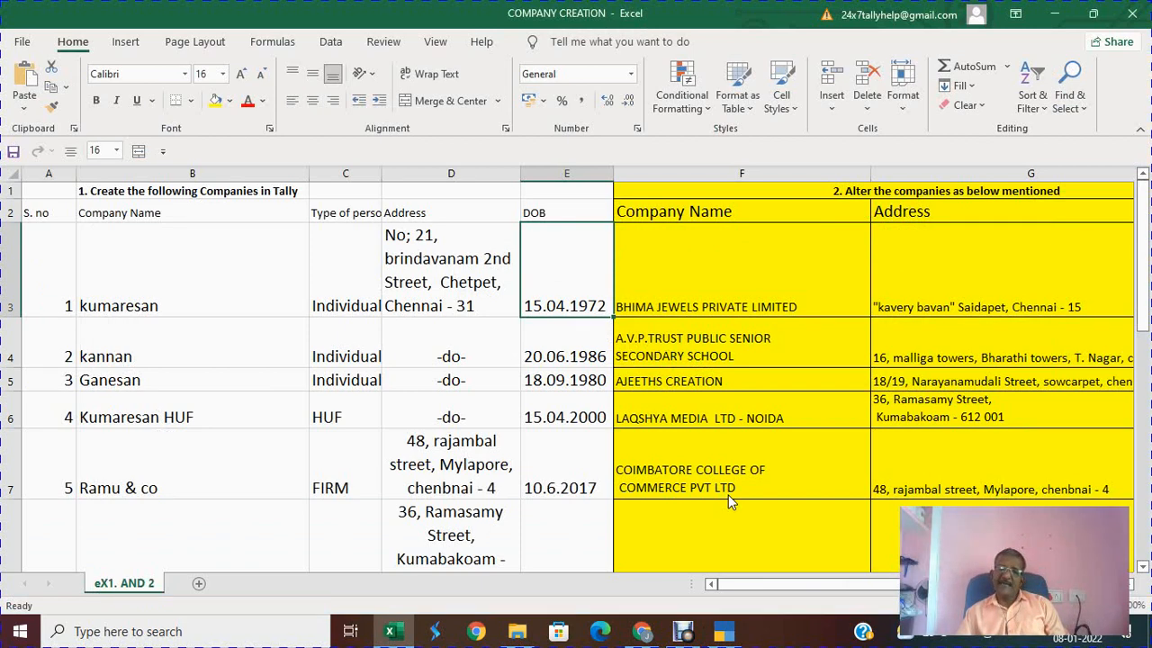
pyautogui.hotkey('alt', 'Tab')
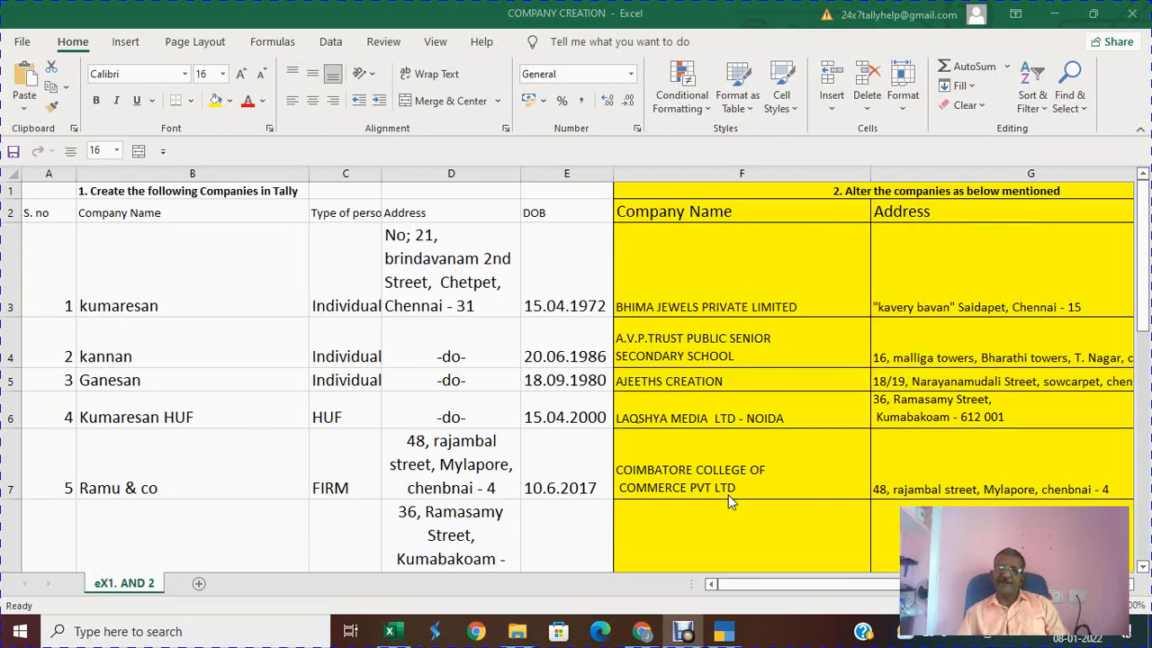
pyautogui.hotkey('alt', 'Tab')
pyautogui.hotkey('alt', 'Tab')
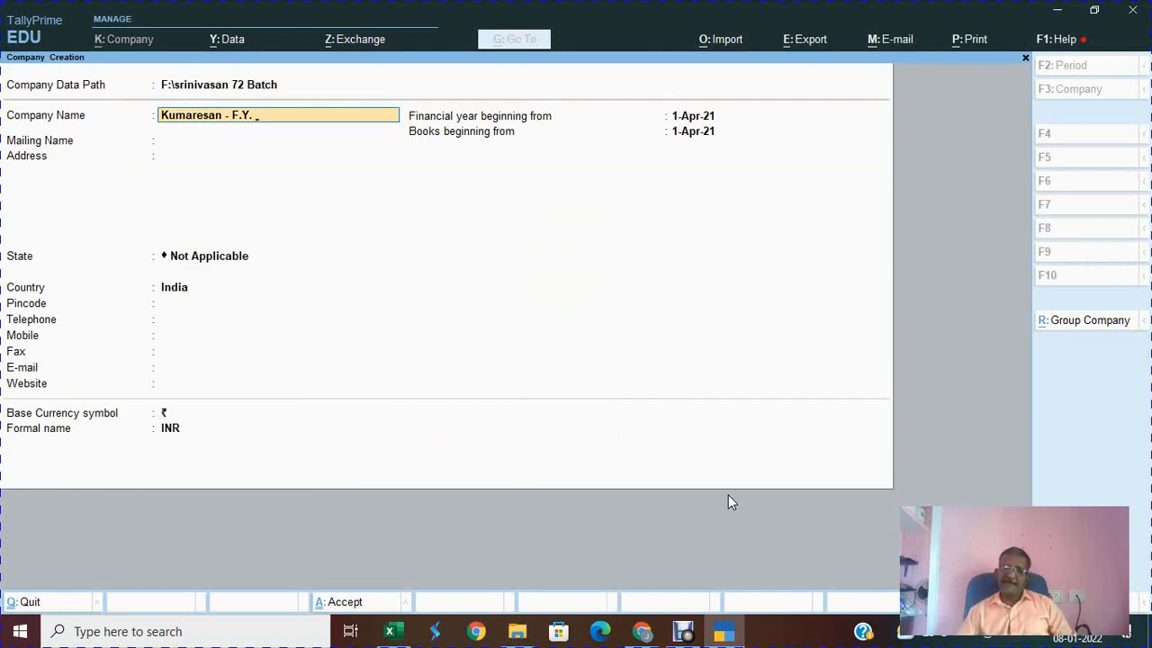
pyautogui.write('1972-73')
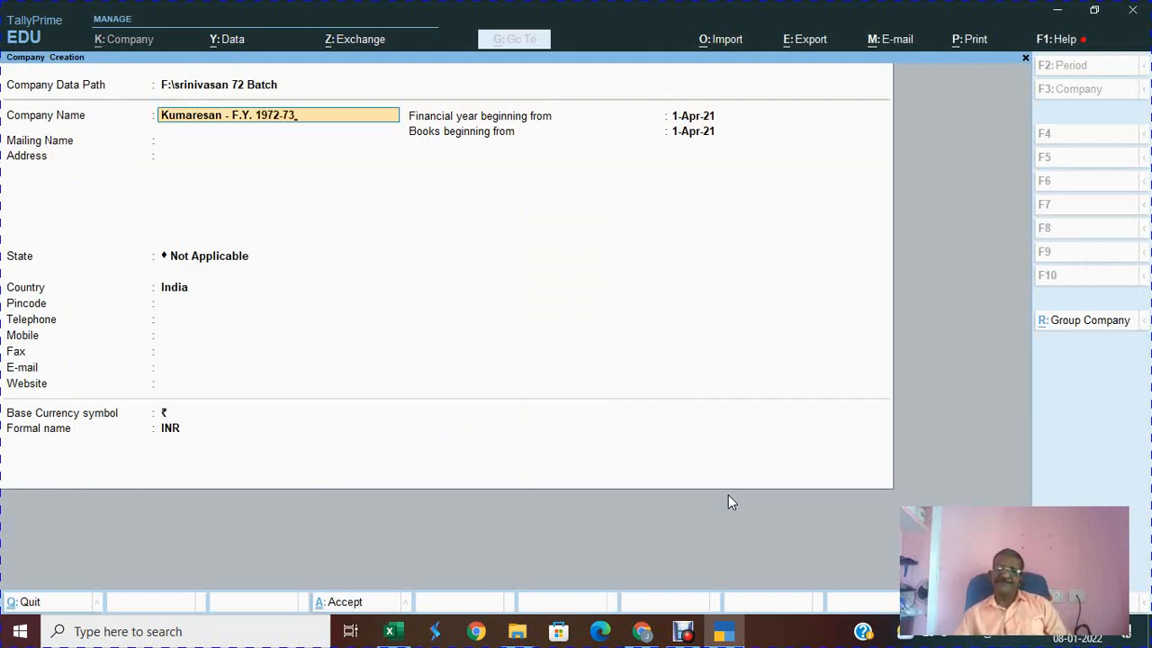
pyautogui.press('Return')
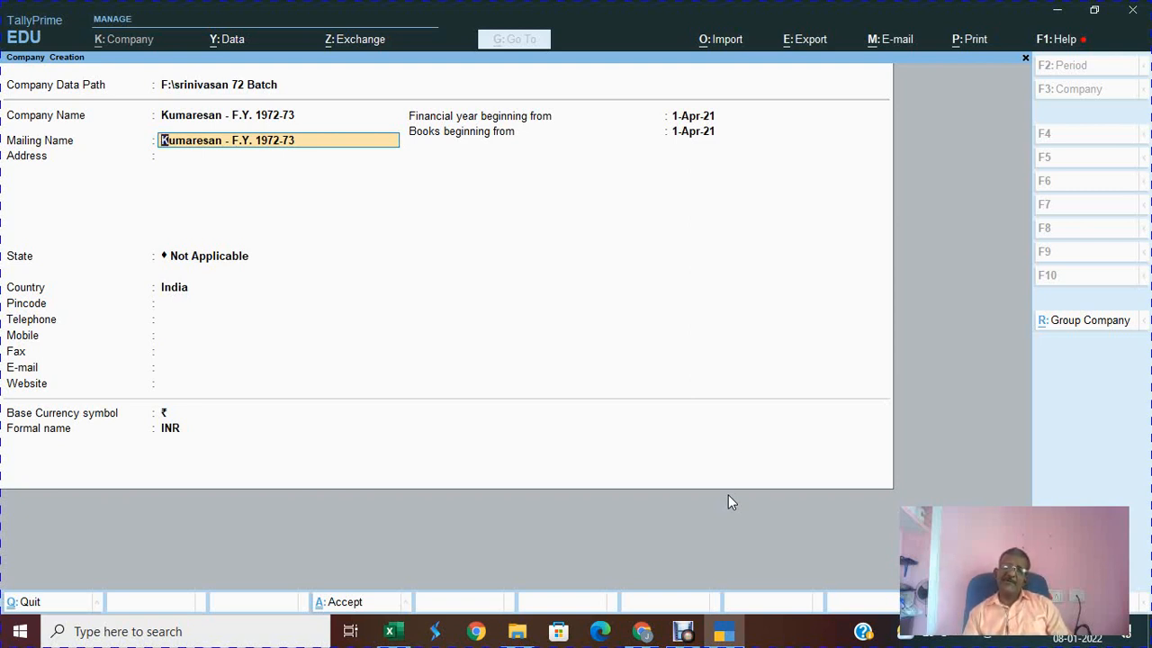
# Step: Shorten the mailing name to Kumaresan
pyautogui.press('End')
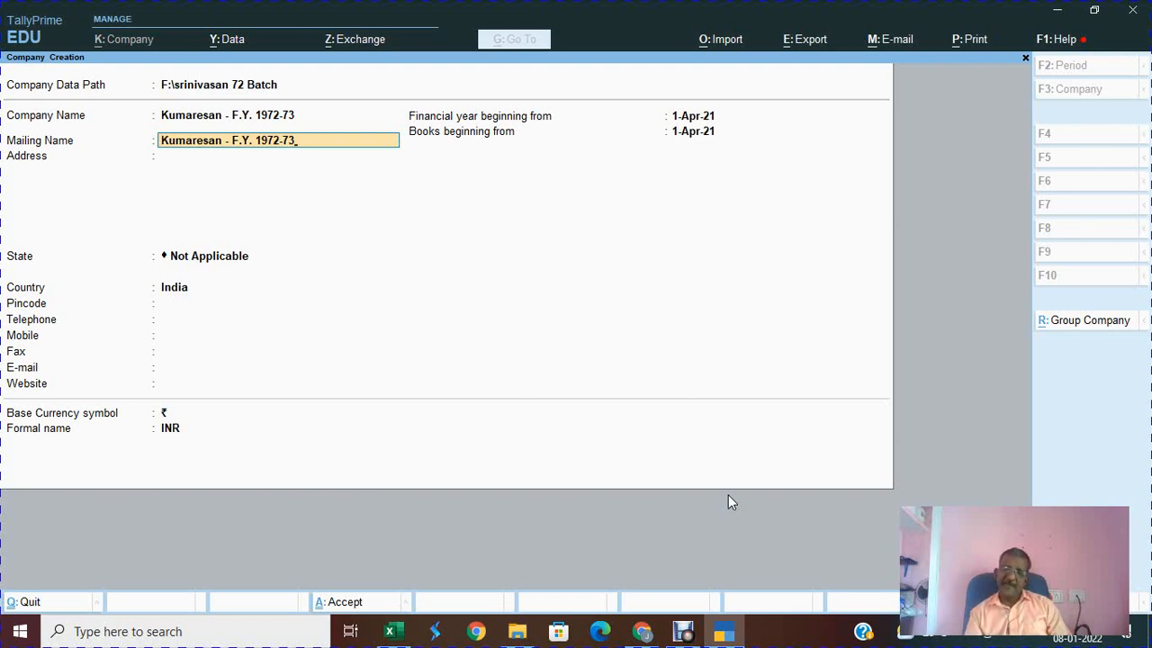
pyautogui.press('BackSpace')
pyautogui.press('BackSpace')
pyautogui.press('BackSpace')
pyautogui.press('BackSpace')
pyautogui.press('BackSpace')
pyautogui.press('BackSpace')
pyautogui.press('BackSpace')
pyautogui.press('BackSpace')
pyautogui.press('BackSpace')
pyautogui.press('BackSpace')
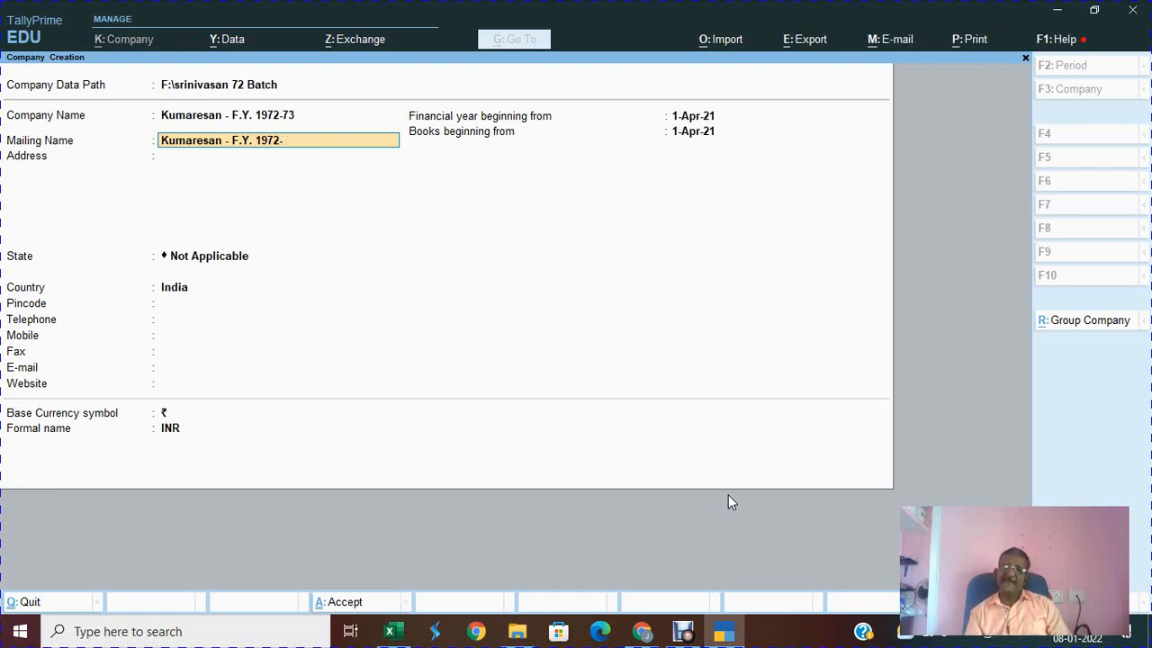
pyautogui.press('BackSpace')
pyautogui.press('BackSpace')
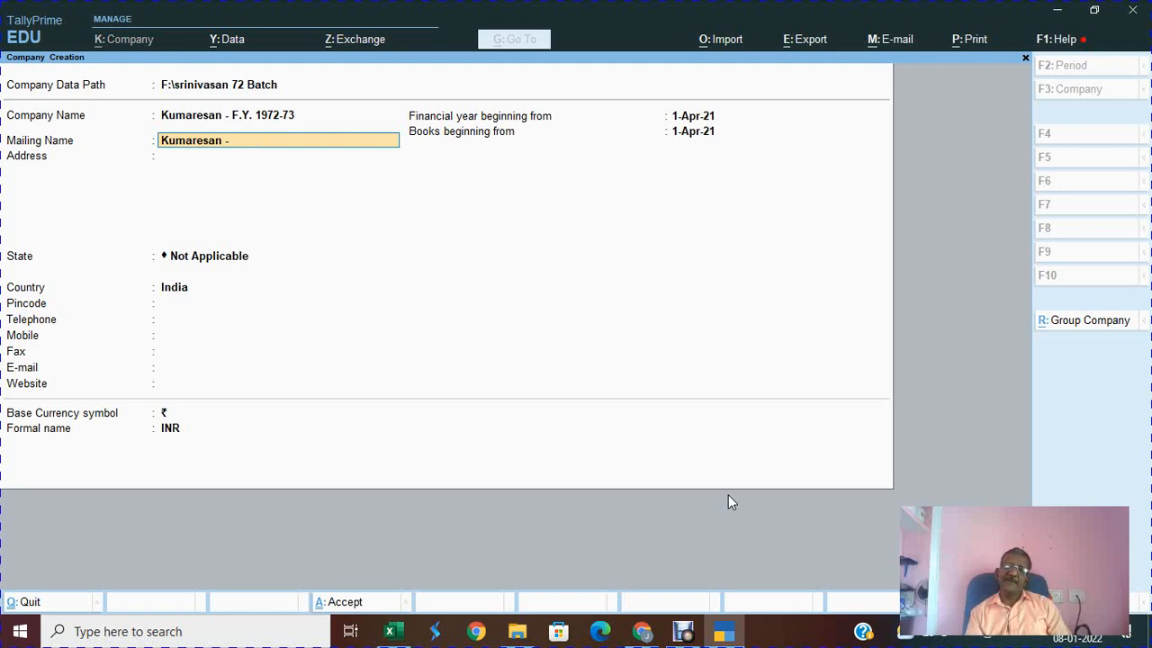
pyautogui.press('BackSpace')
pyautogui.press('BackSpace')
pyautogui.press('BackSpace')
pyautogui.press('BackSpace')
pyautogui.press('BackSpace')
pyautogui.press('BackSpace')
pyautogui.press('BackSpace')
pyautogui.press('BackSpace')
pyautogui.press('BackSpace')
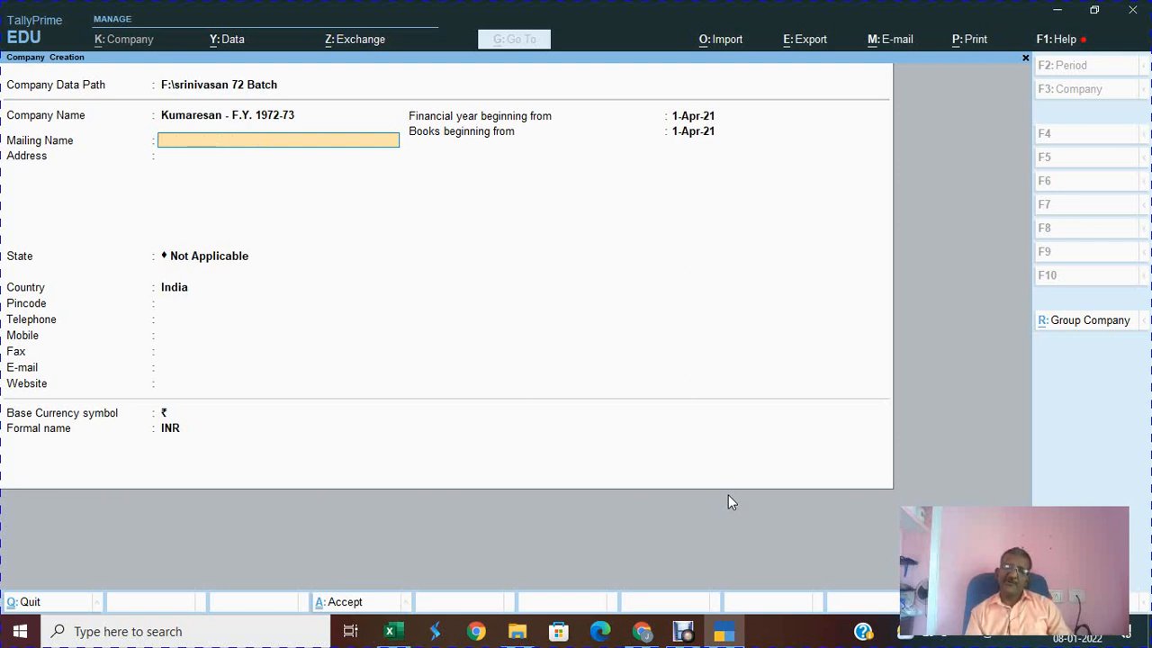
pyautogui.write('Kuma')
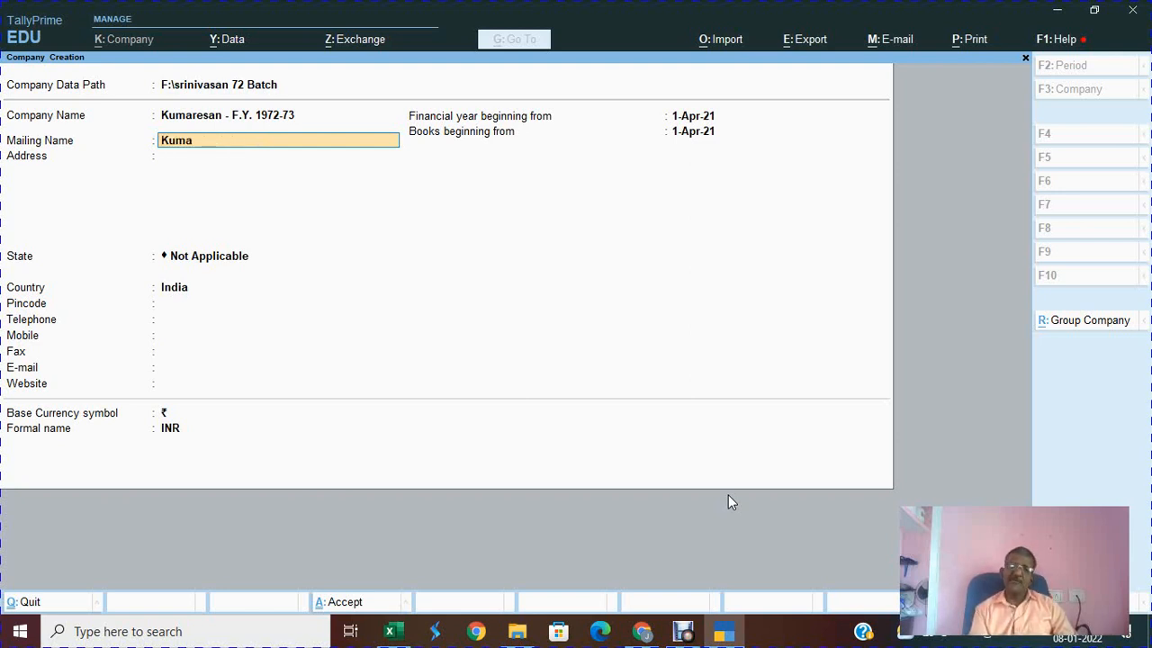
pyautogui.write('resan')
pyautogui.press('Return')
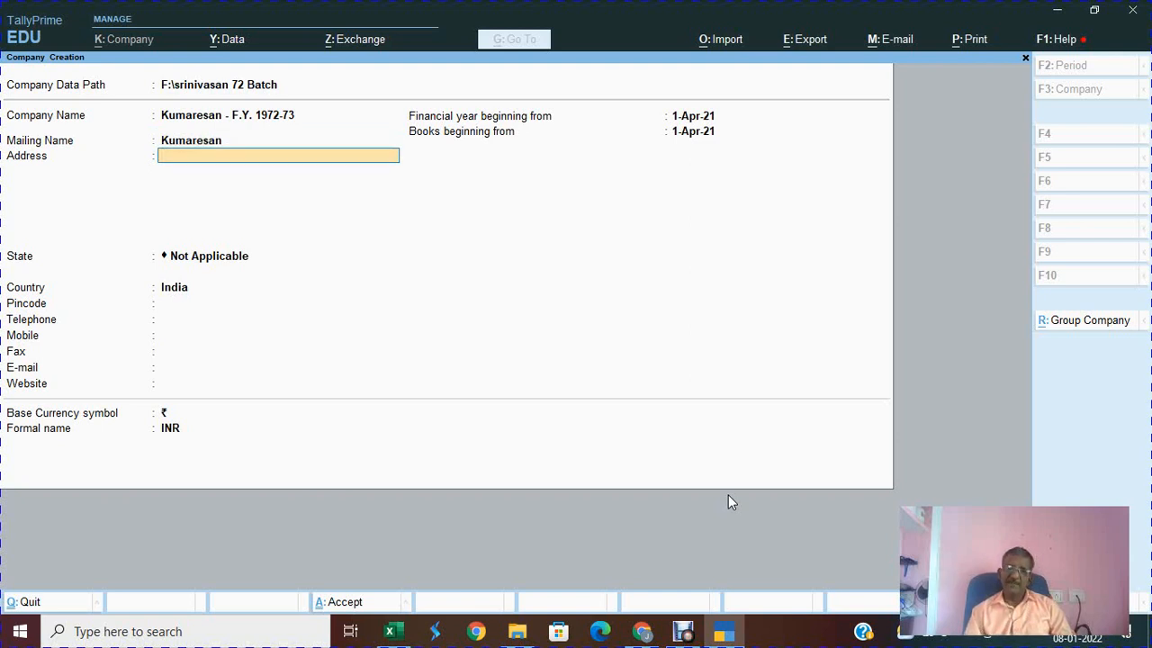
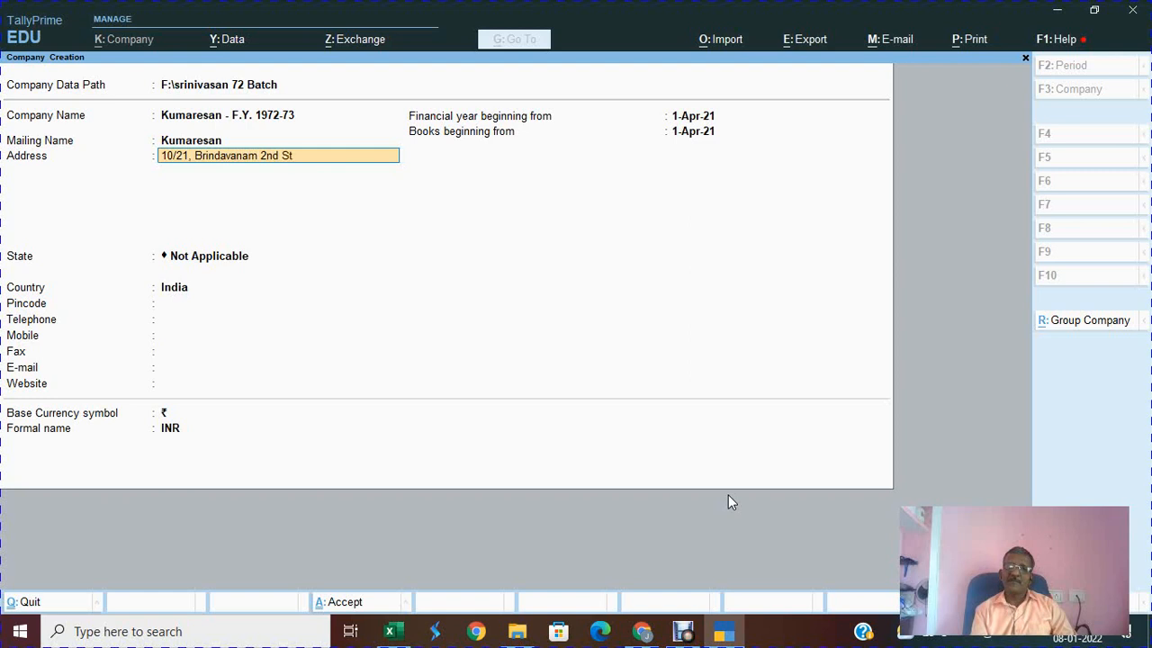
# Step: Enter the company's two-line postal address and move on to the state list
pyautogui.press('Return')
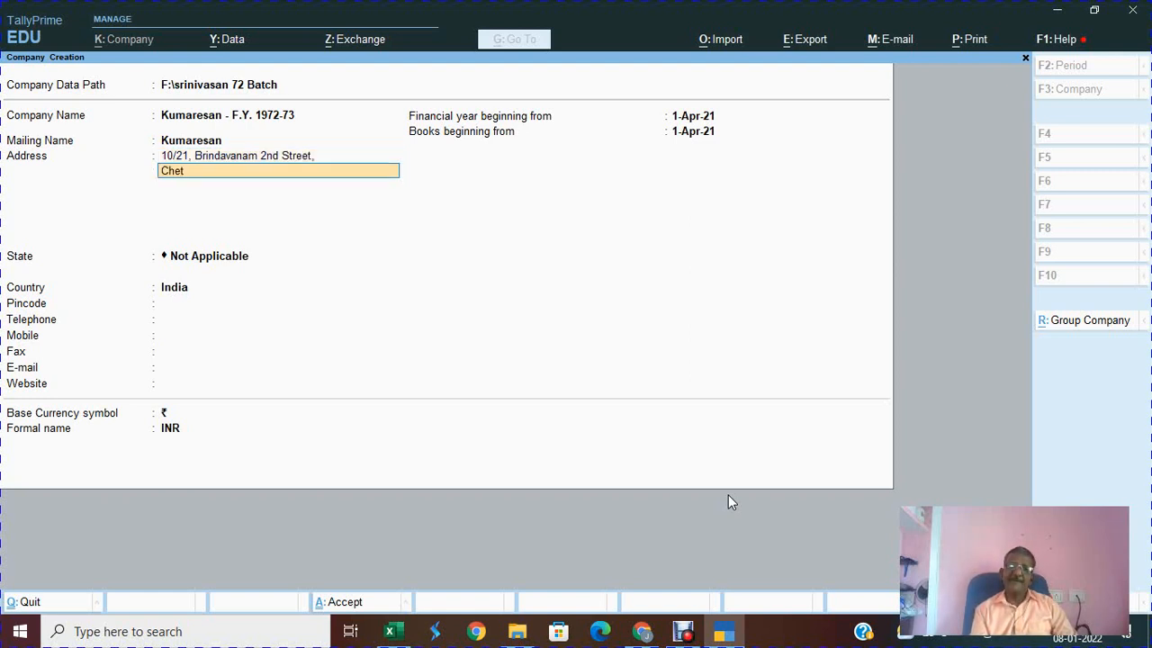
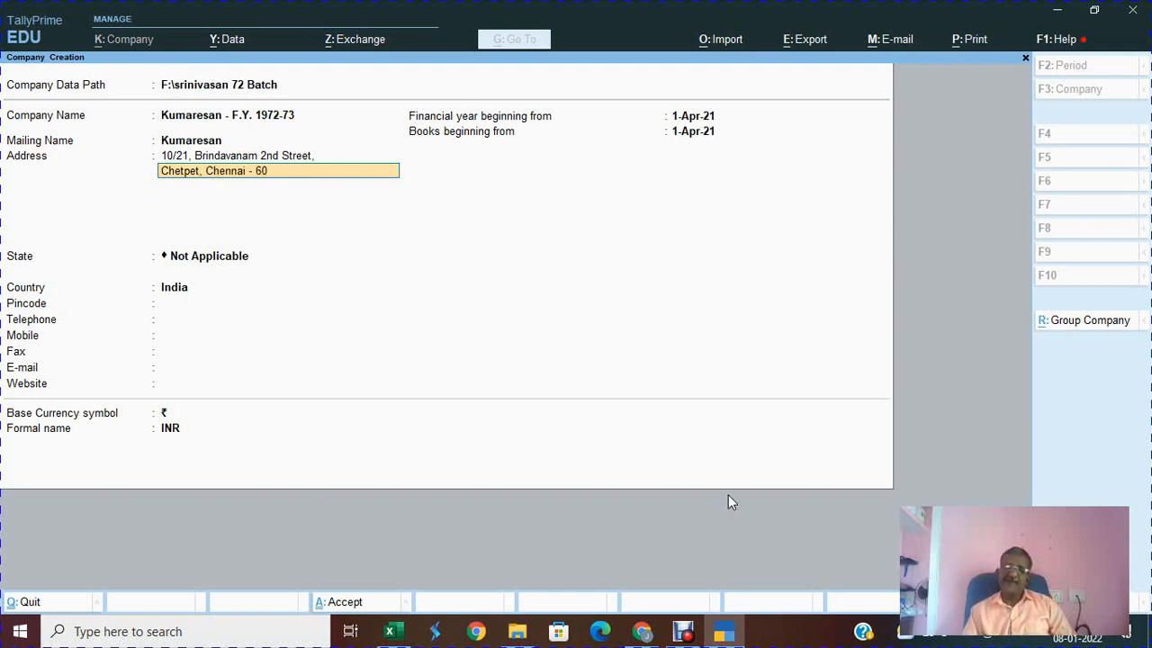
pyautogui.press('Return')
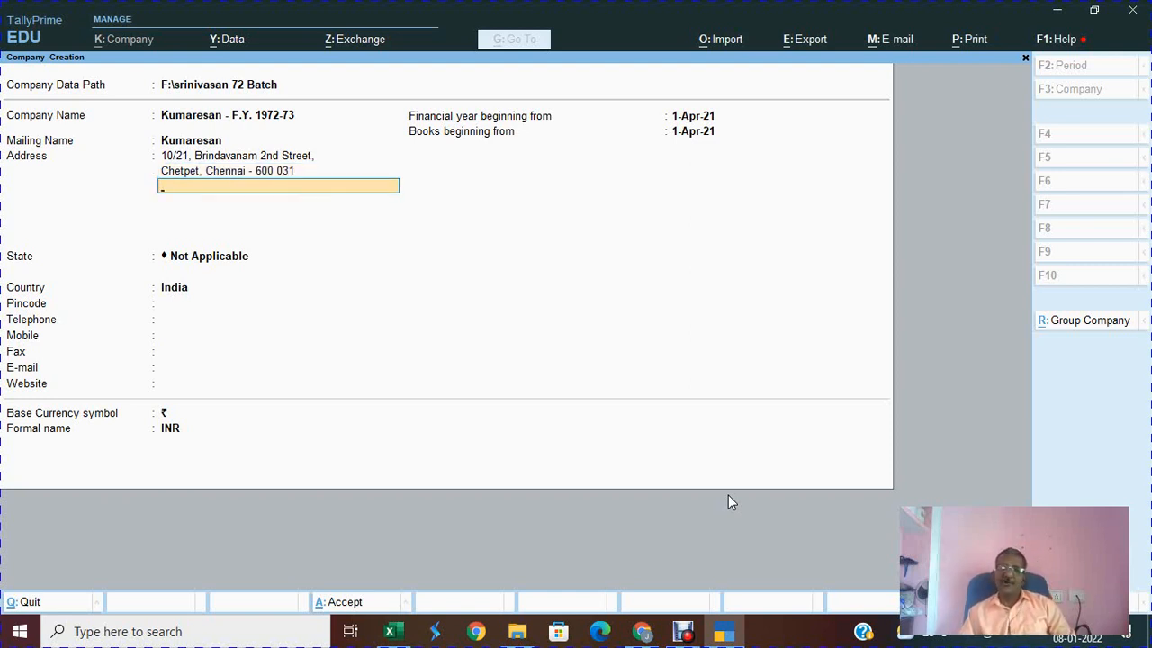
pyautogui.press('Return')
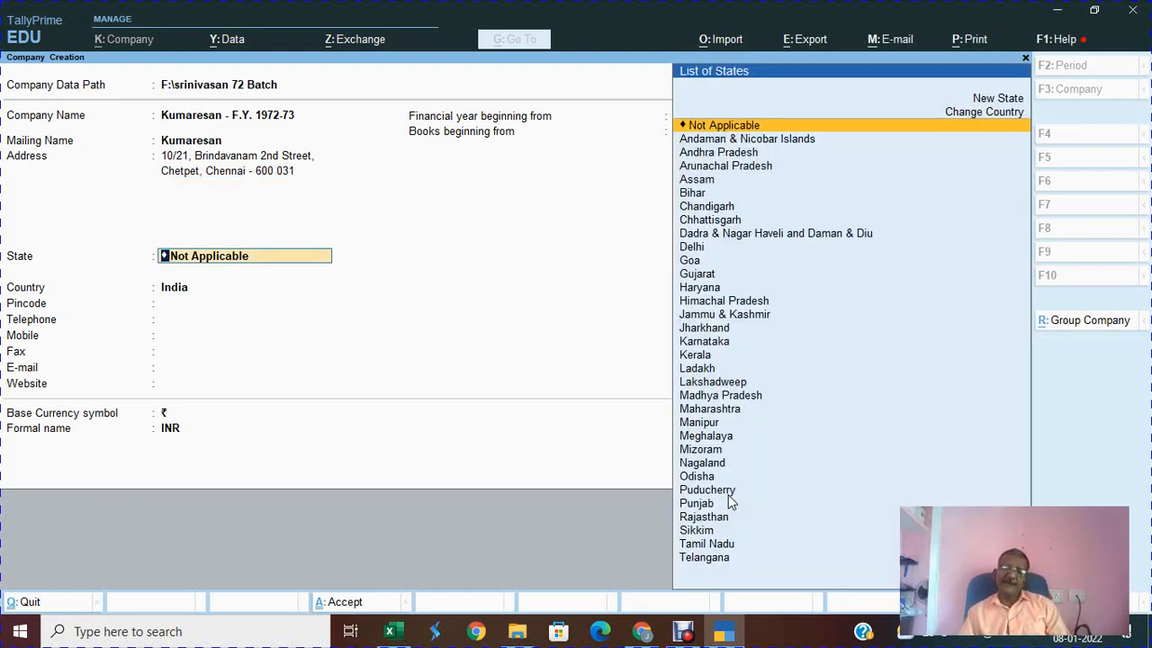
# Step: Set State to Tamil Nadu and fill in the pincode and telephone number
pyautogui.write('ta')
pyautogui.press('Return')
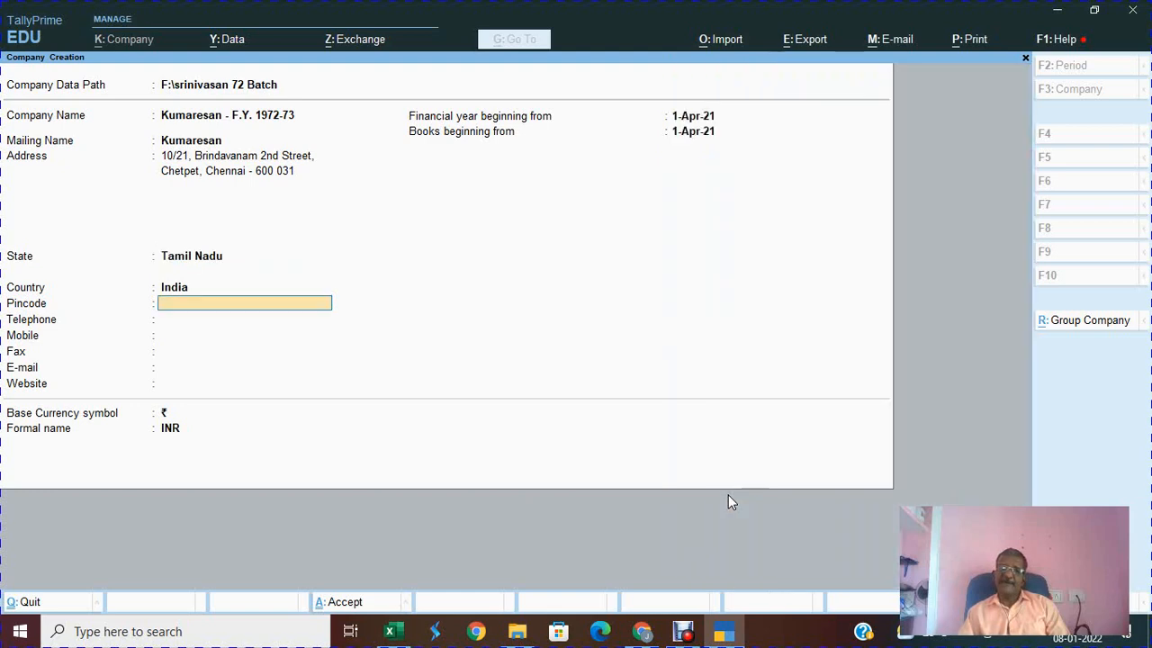
pyautogui.write('600 031')
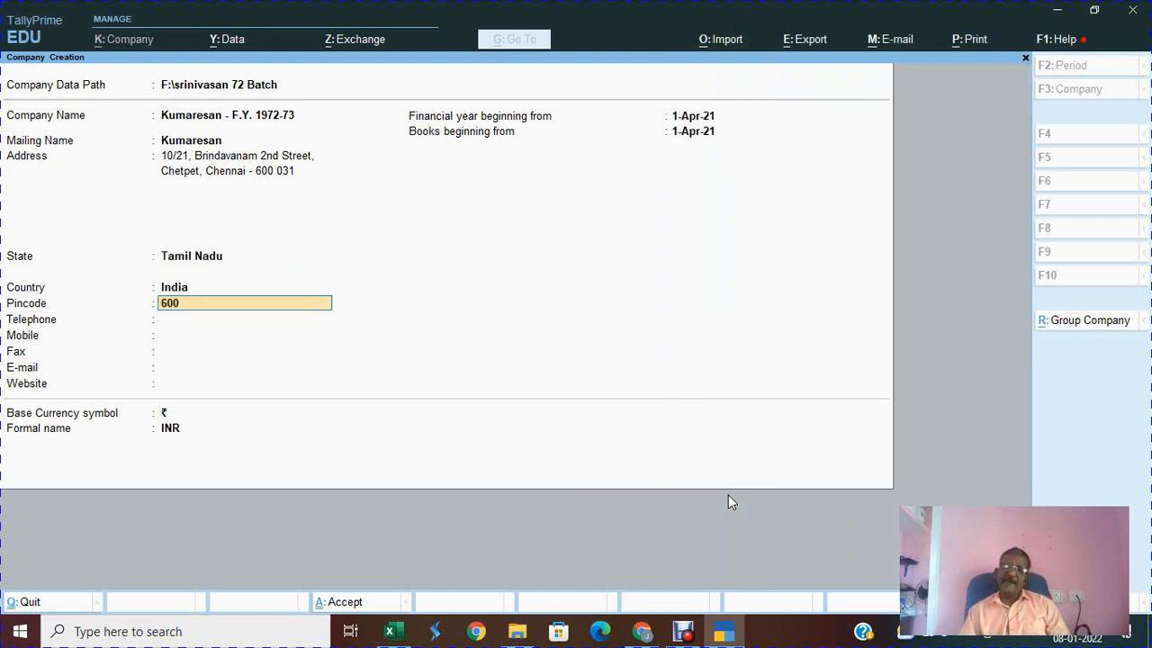
pyautogui.press('Return')
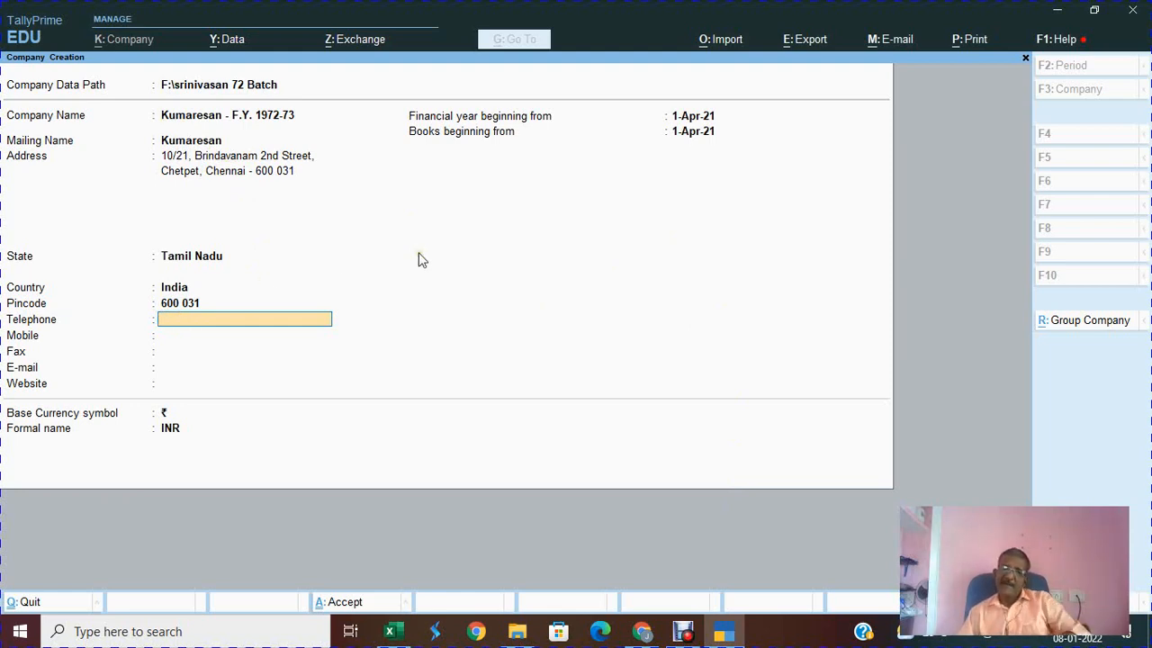
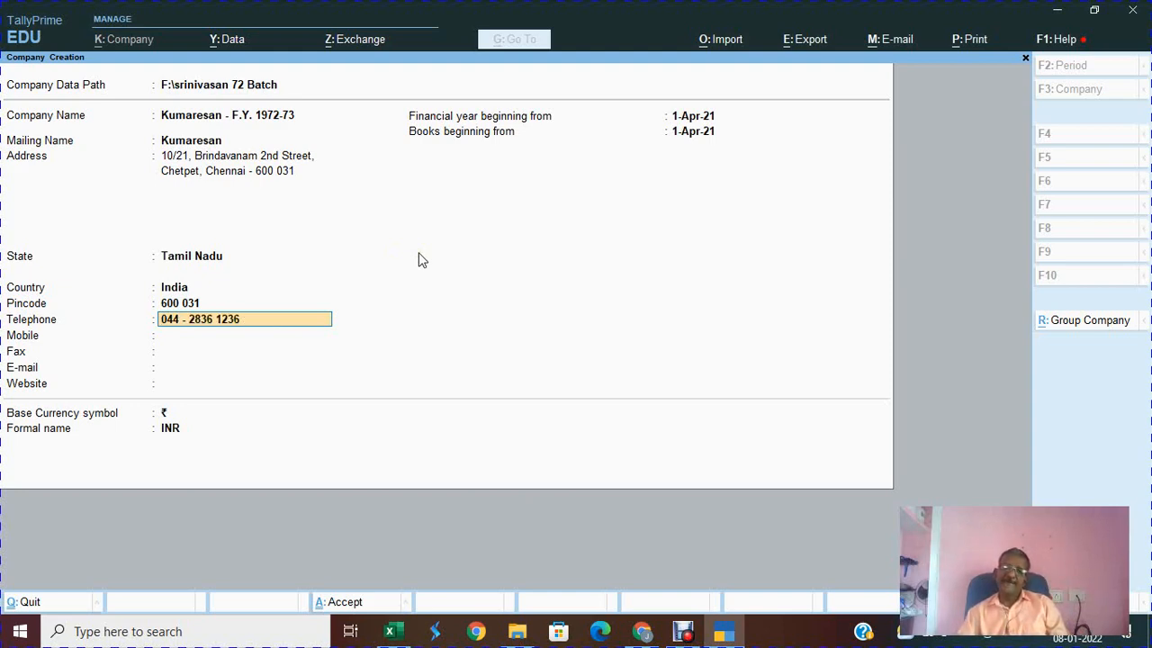
pyautogui.press('Return')
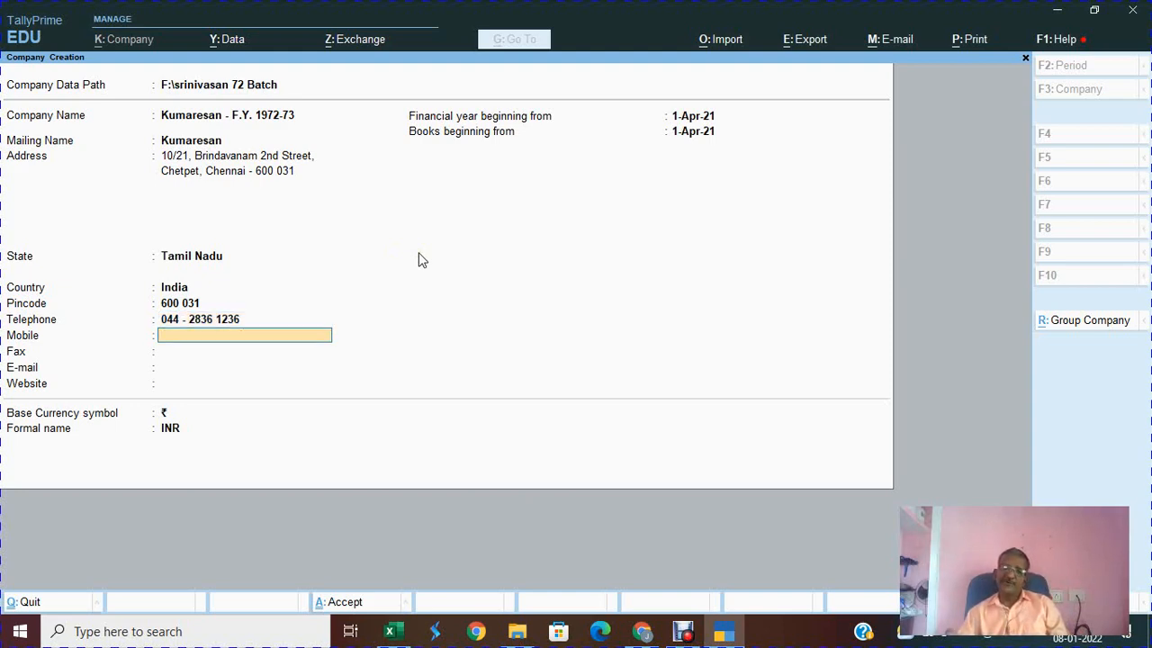
pyautogui.press('Return')
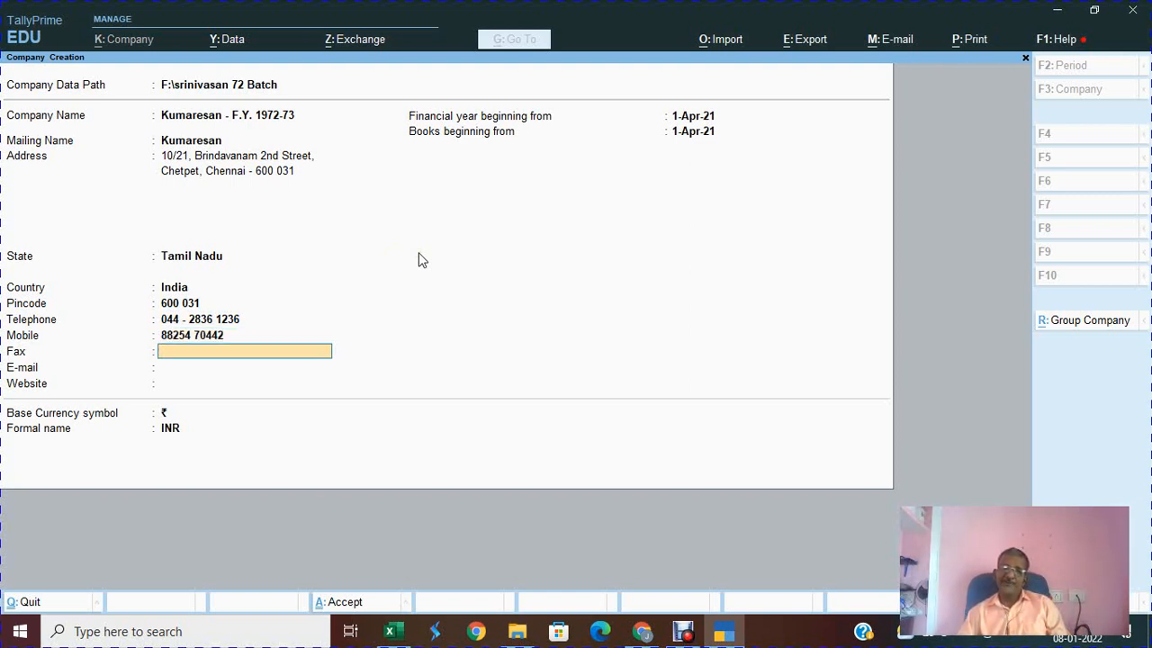
pyautogui.press('Return')
pyautogui.write('rajasar5')
pyautogui.press('BackSpace')
pyautogui.press('BackSpace')
pyautogui.press('BackSpace')
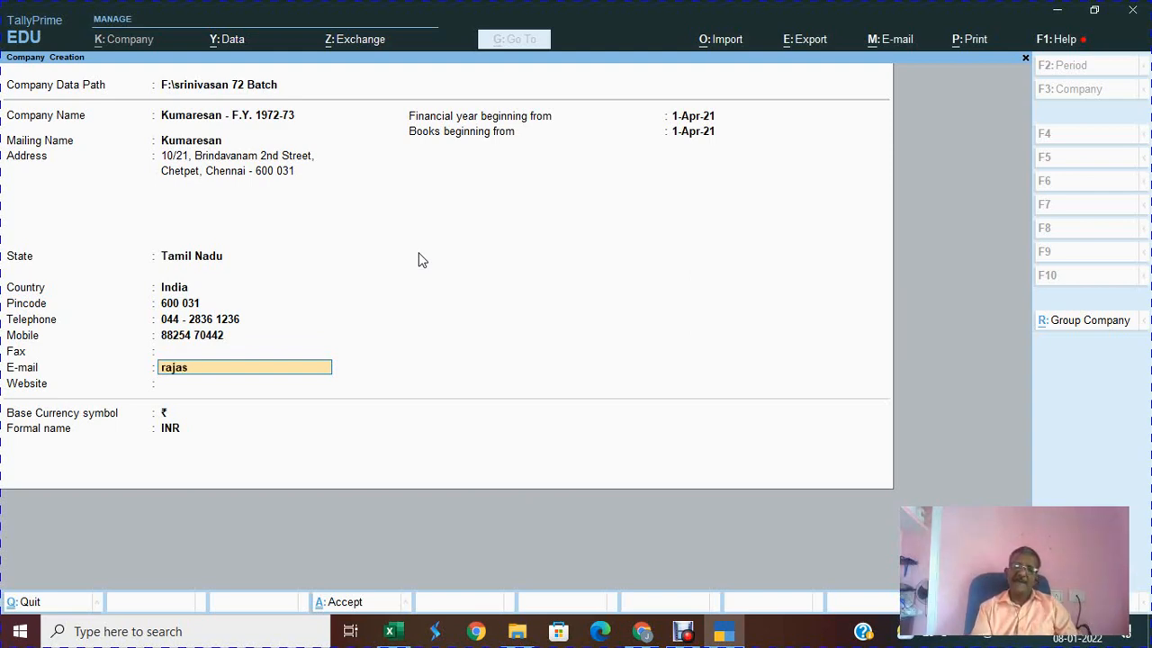
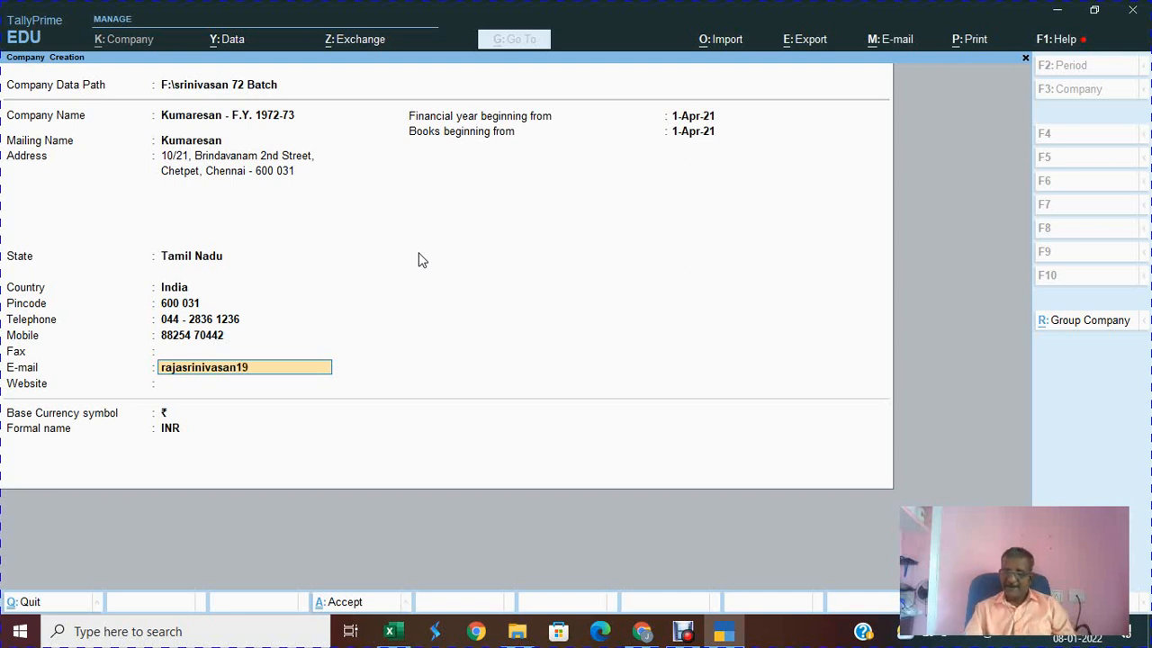
pyautogui.press('Return')
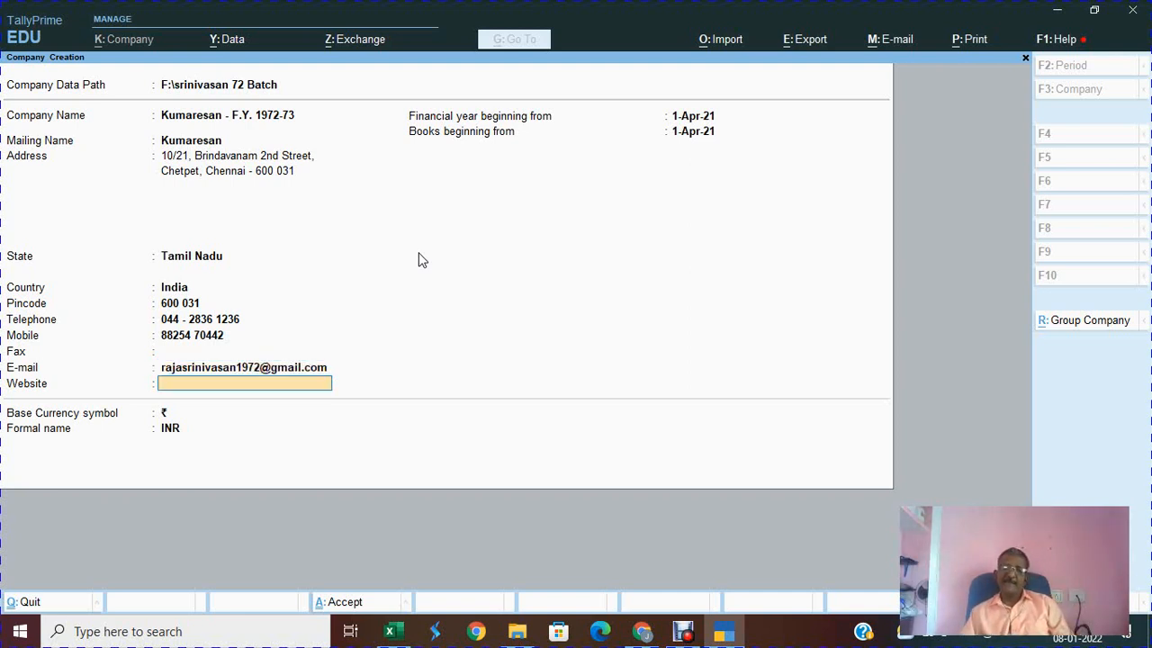
pyautogui.write('WWW.')
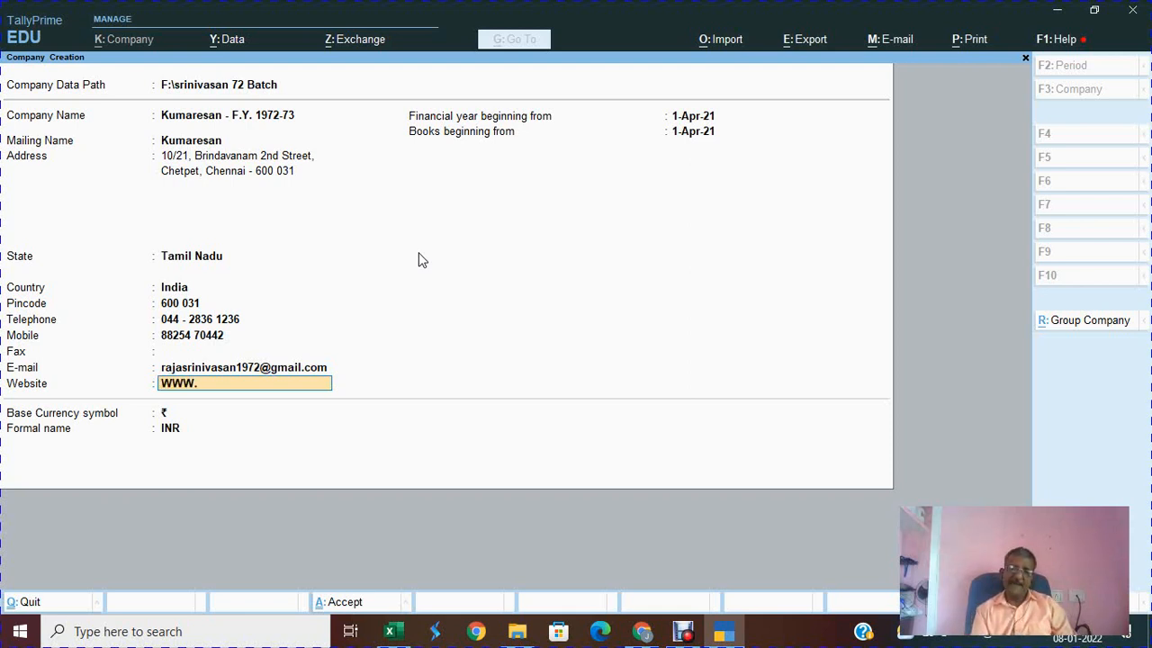
pyautogui.write('JAMIN')
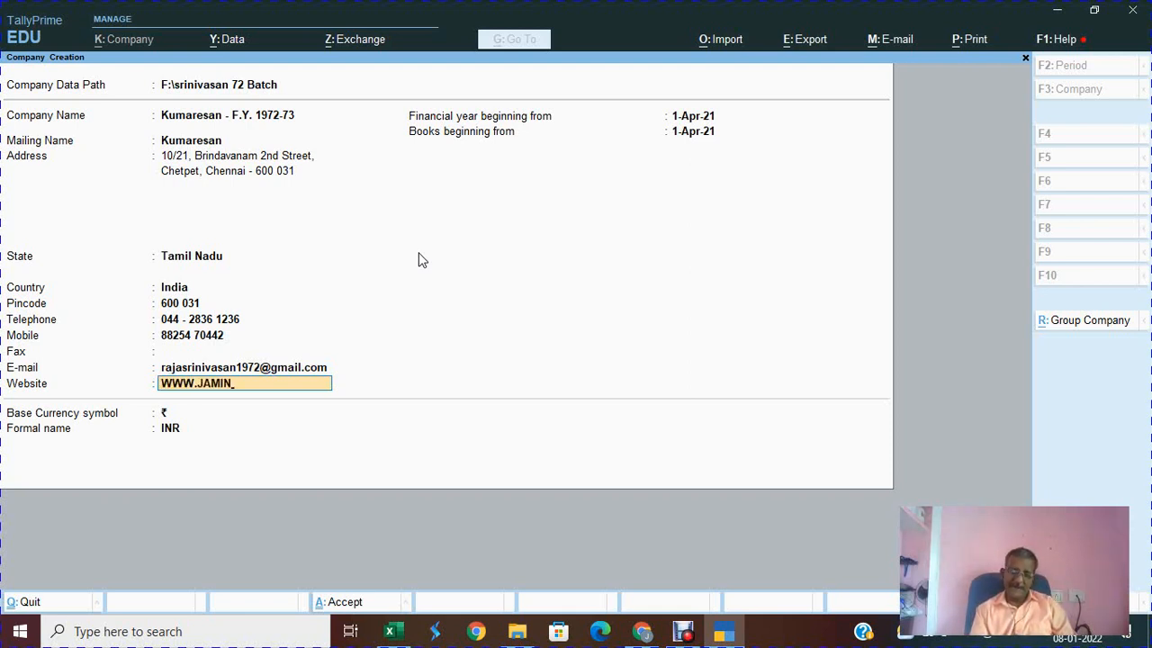
pyautogui.write('.COM')
pyautogui.press('Return')
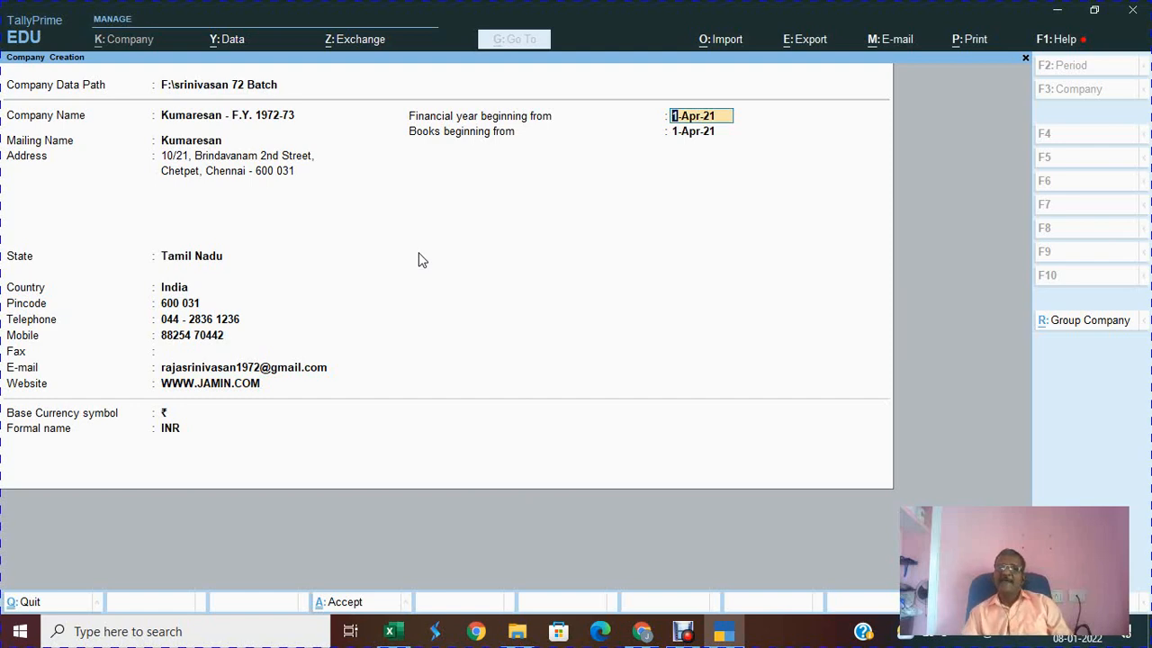
# Step: Set the financial year beginning date to 1.4.1972
pyautogui.hotkey('alt', 'Tab')
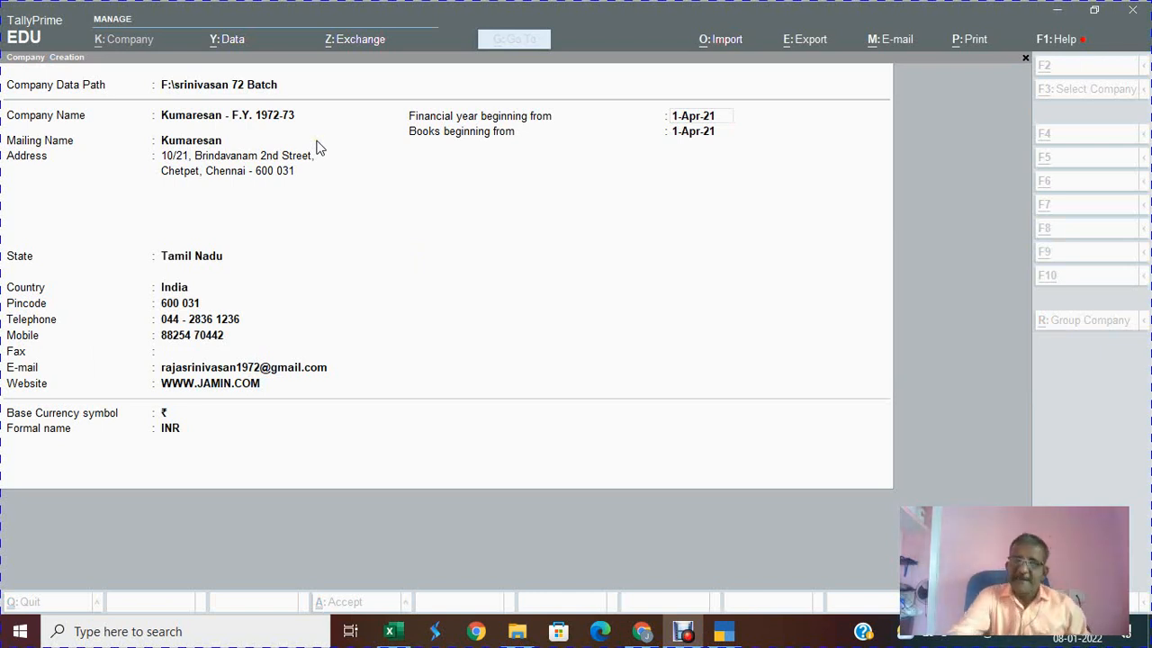
pyautogui.click(666, 110)
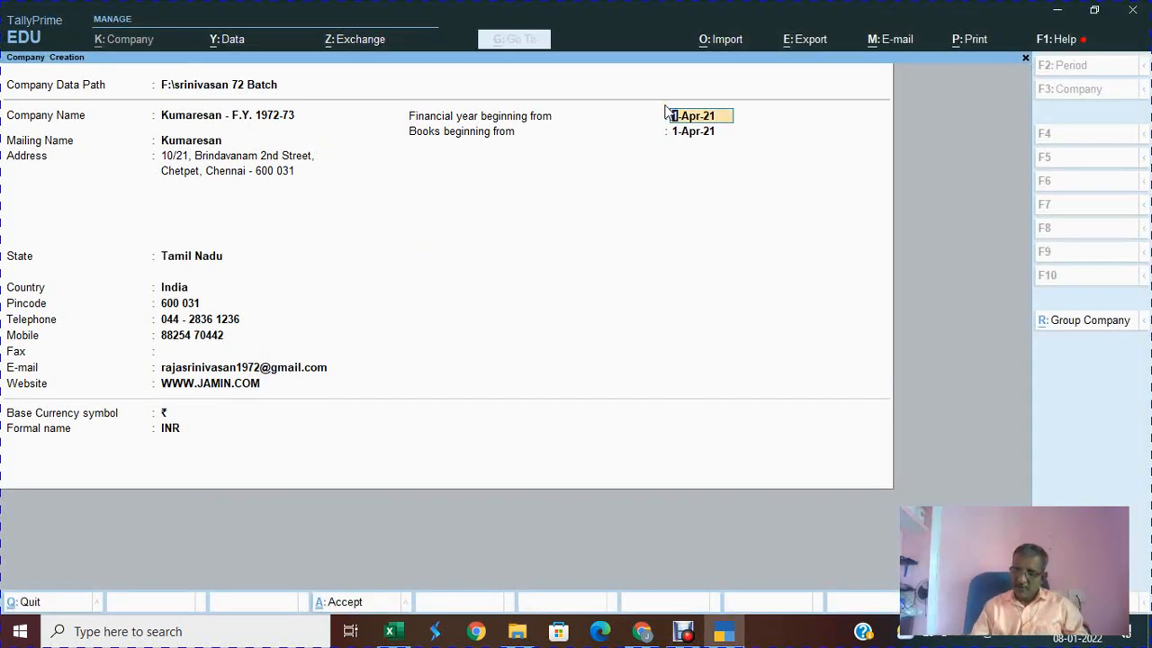
pyautogui.write('1.4.')
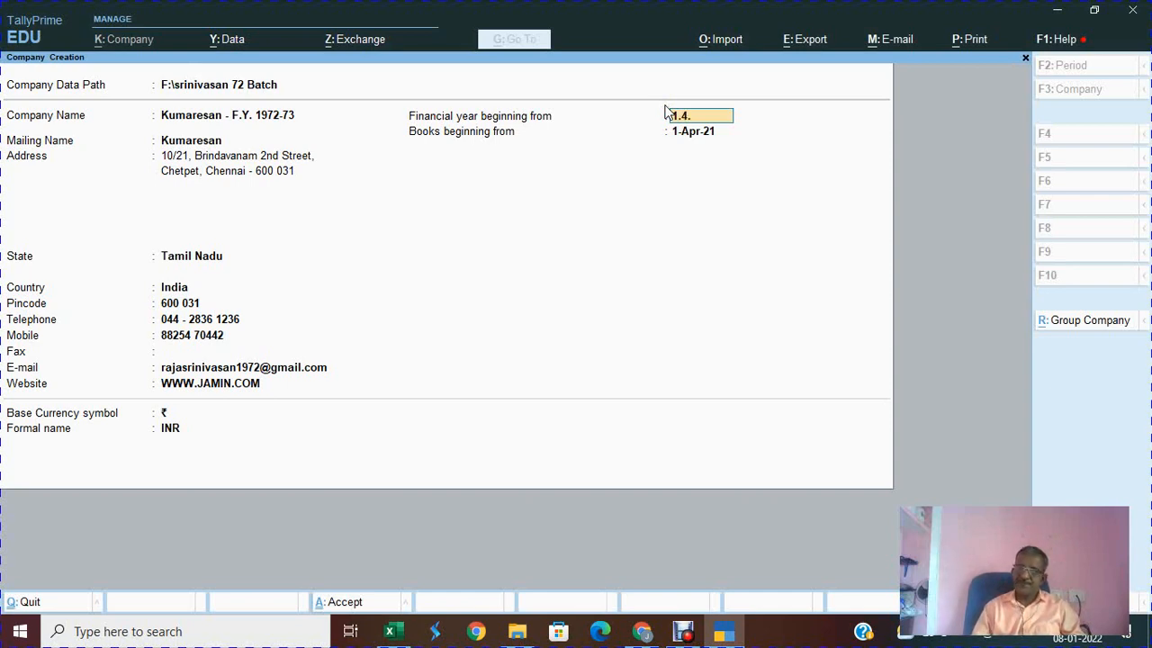
pyautogui.write('1972')
pyautogui.press('Return')
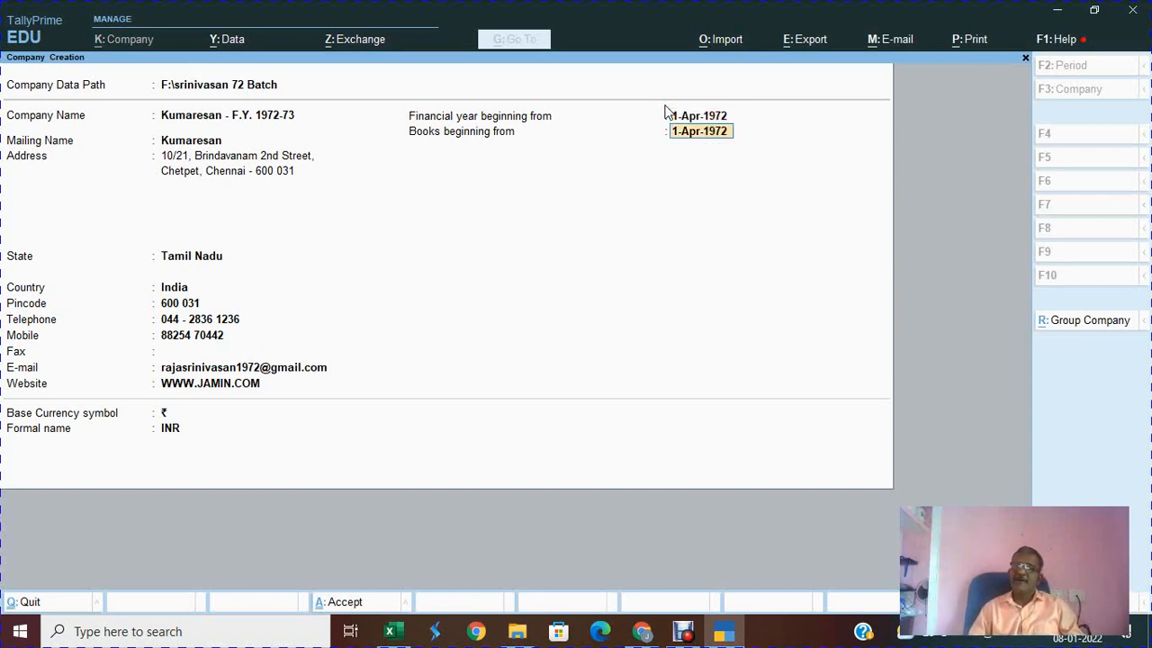
pyautogui.press('Return')
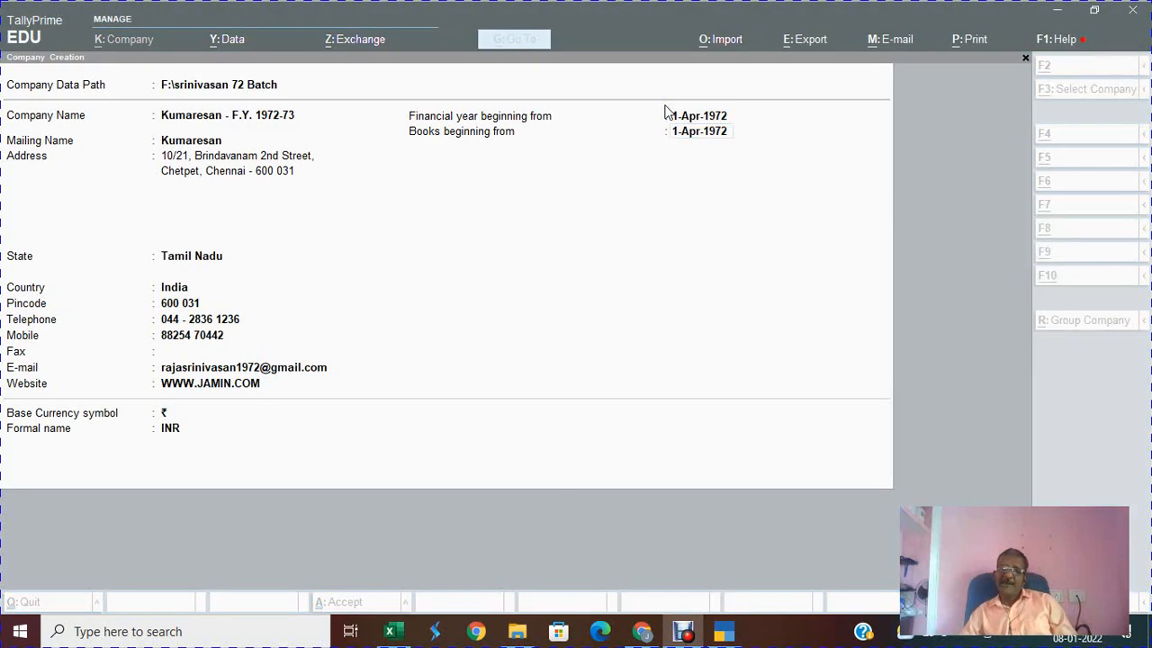
# Step: Change books beginning to 02.04.1972 and keep the ₹ / INR currency defaults
pyautogui.hotkey('alt', 'Tab')
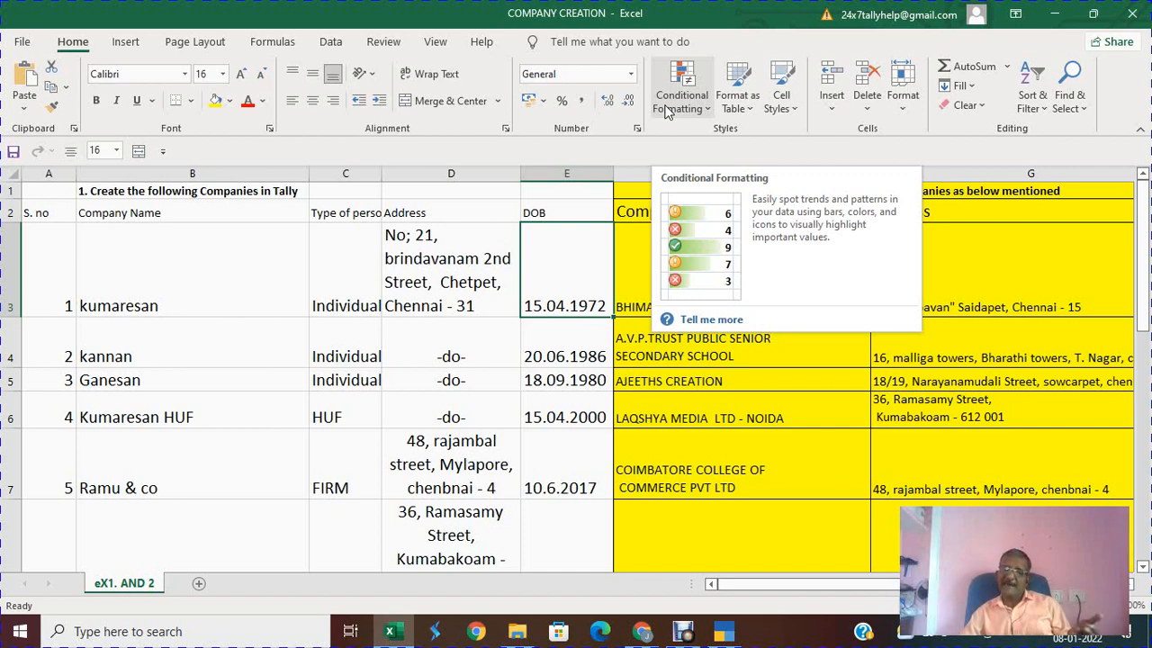
pyautogui.hotkey('alt', 'Tab')
pyautogui.hotkey('alt', 'Tab')
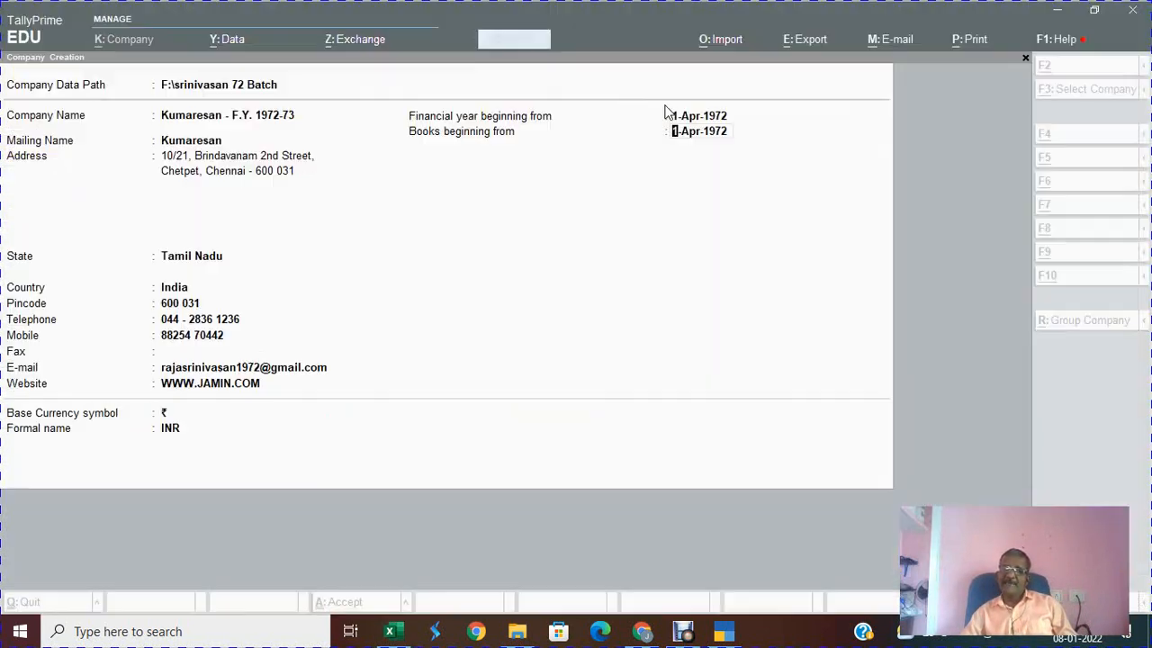
pyautogui.press('BackSpace')
pyautogui.write('15.04.197')
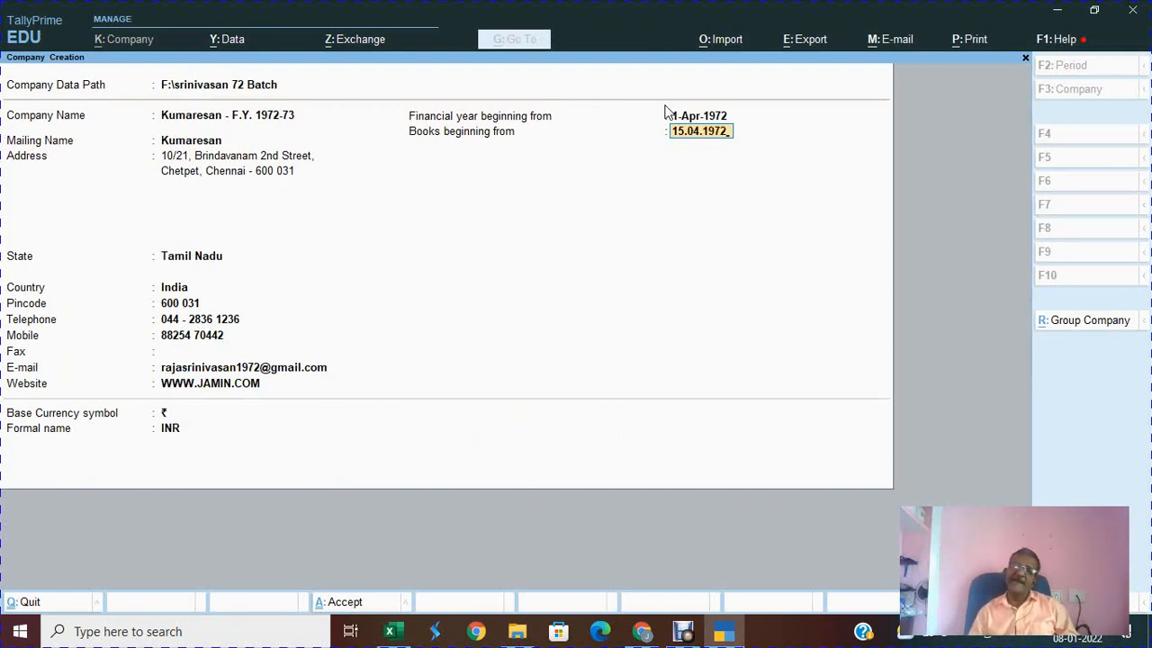
pyautogui.press('Return')
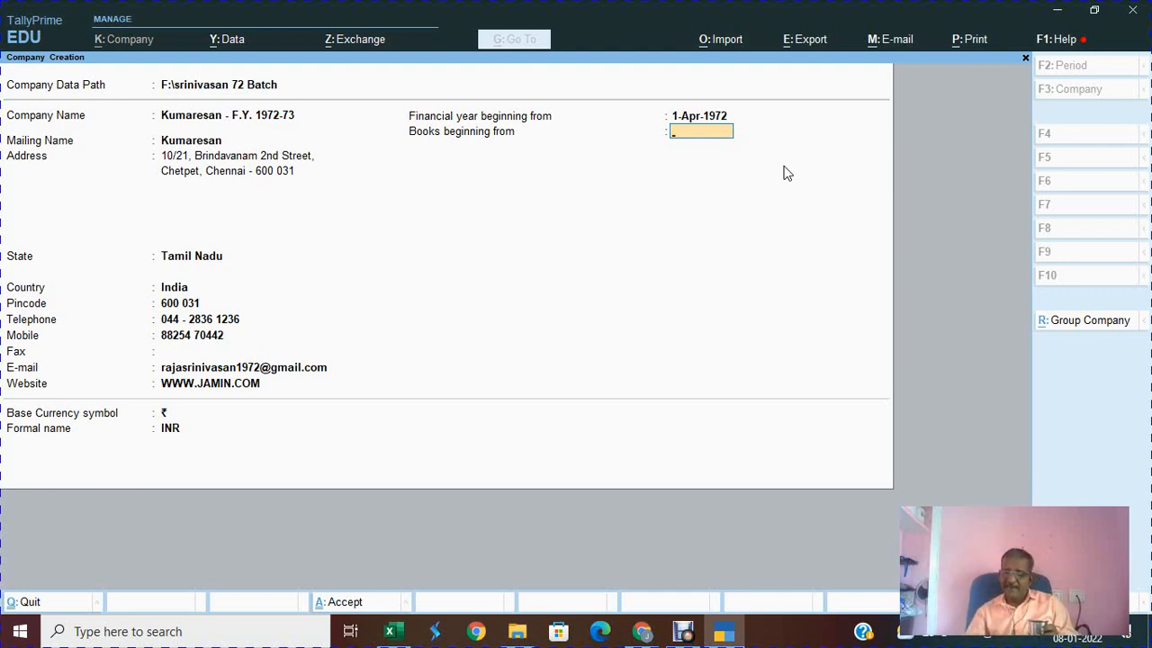
pyautogui.write('02.04.1972')
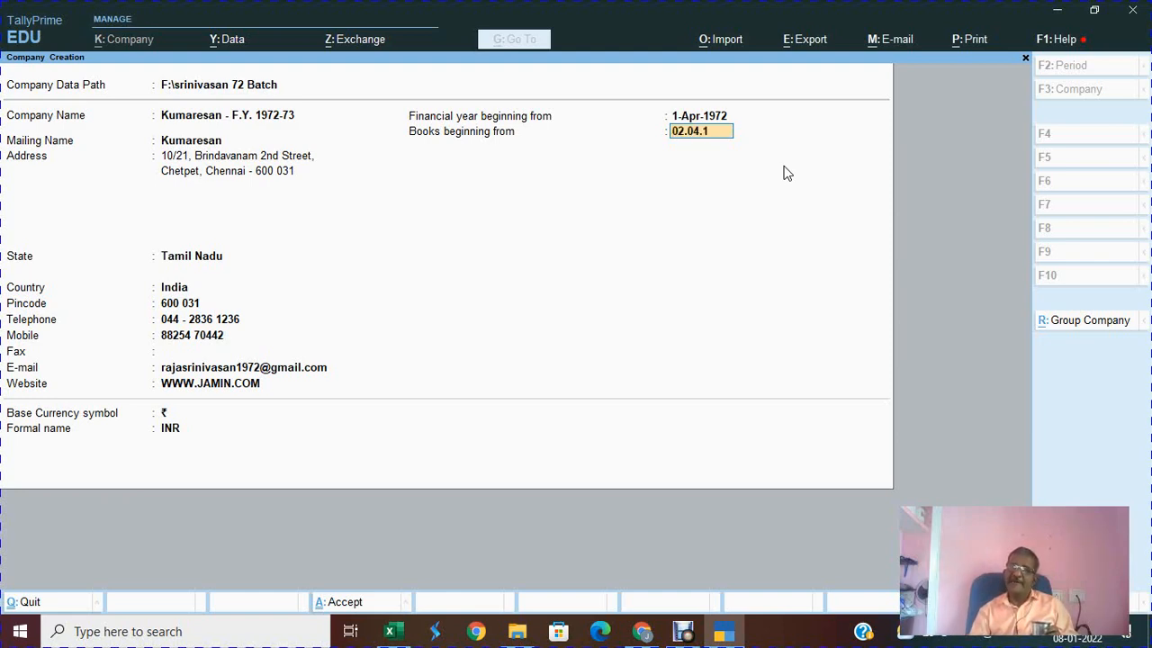
pyautogui.press('Return')
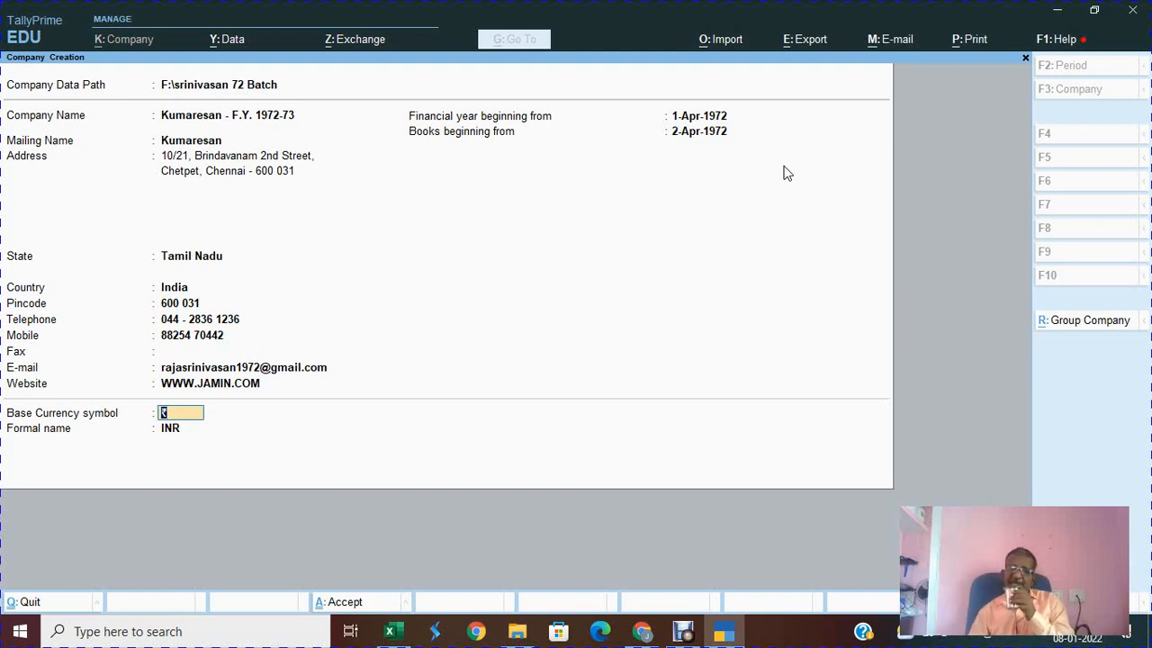
pyautogui.press('Return')
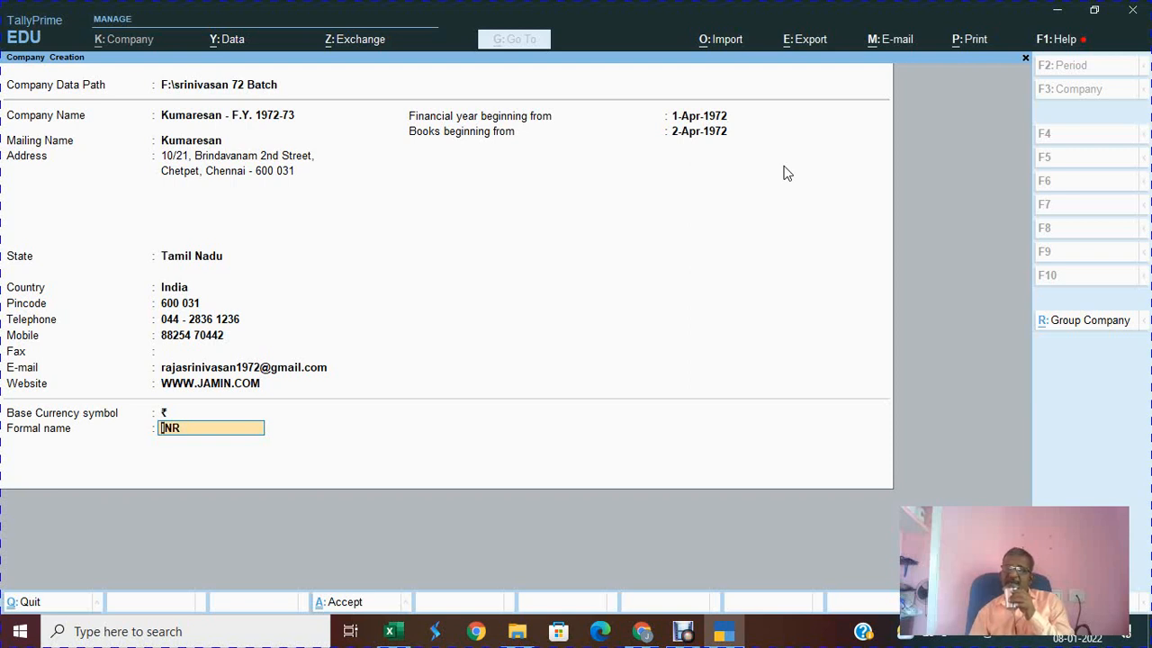
pyautogui.press('Return')
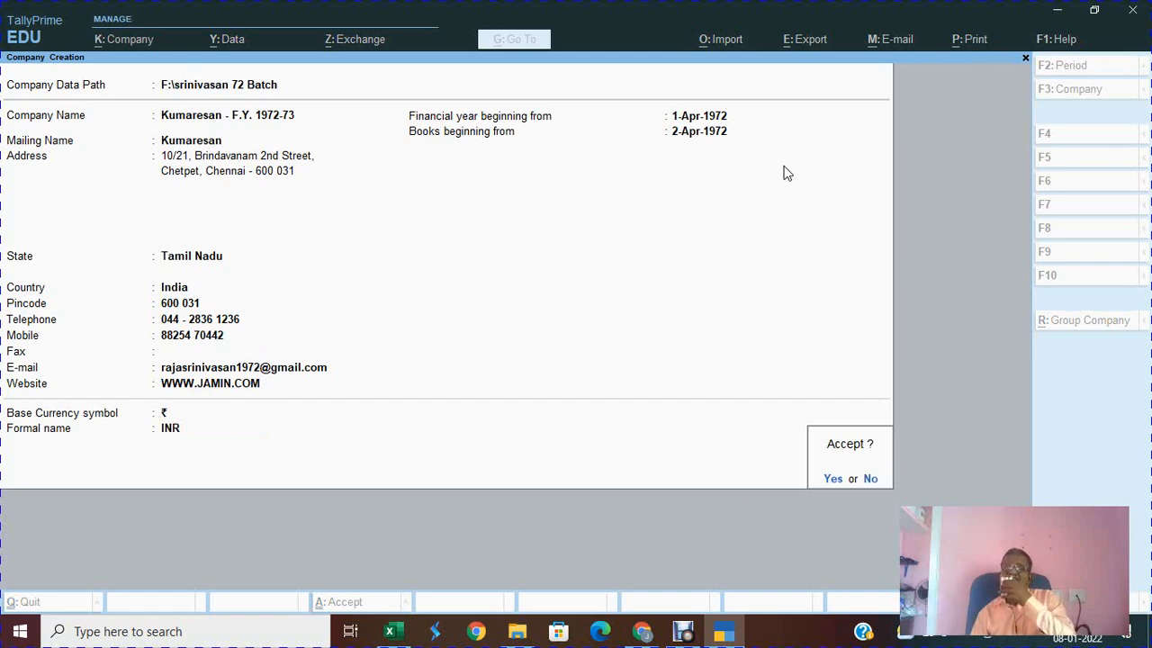
# Step: Confirm creating Kumaresan - F.Y. 1972-73 and accept its default company features with Ctrl+A
pyautogui.press('Return')
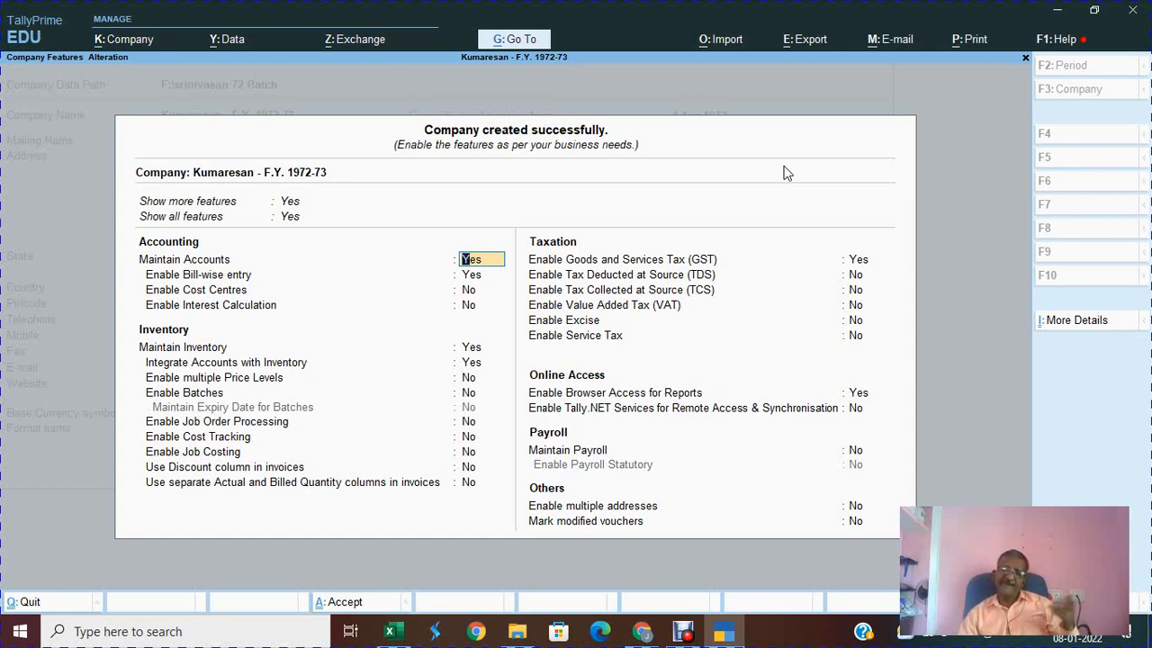
pyautogui.press('ctrl')
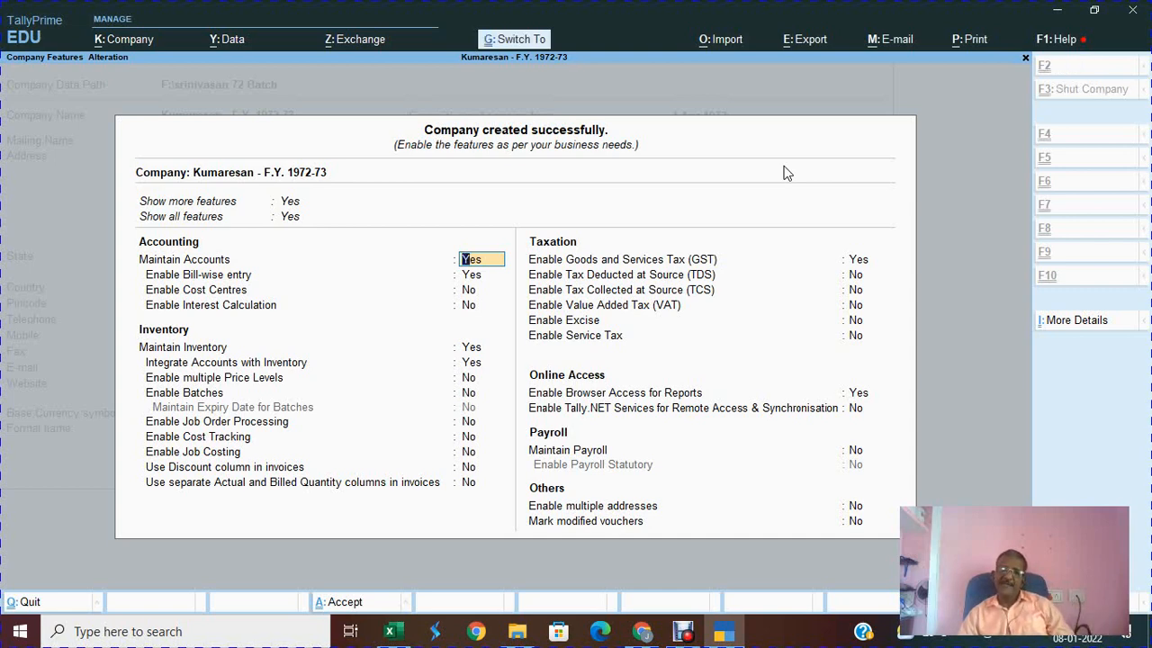
pyautogui.hotkey('ctrl', 'a')
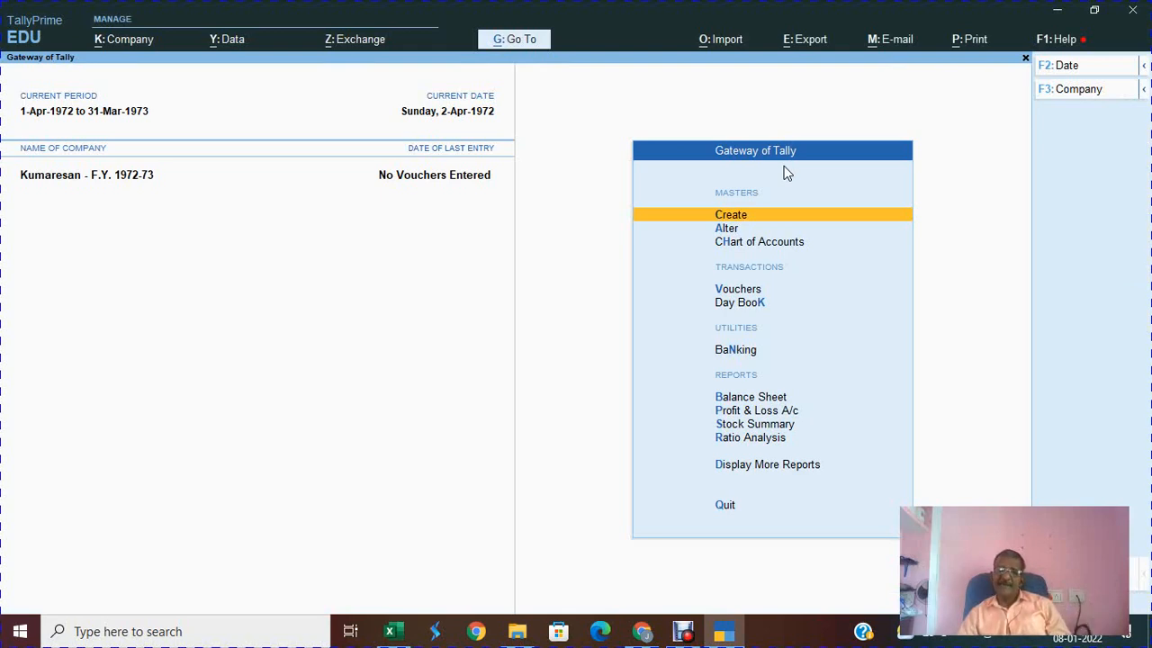
pyautogui.hotkey('alt', 'Tab')
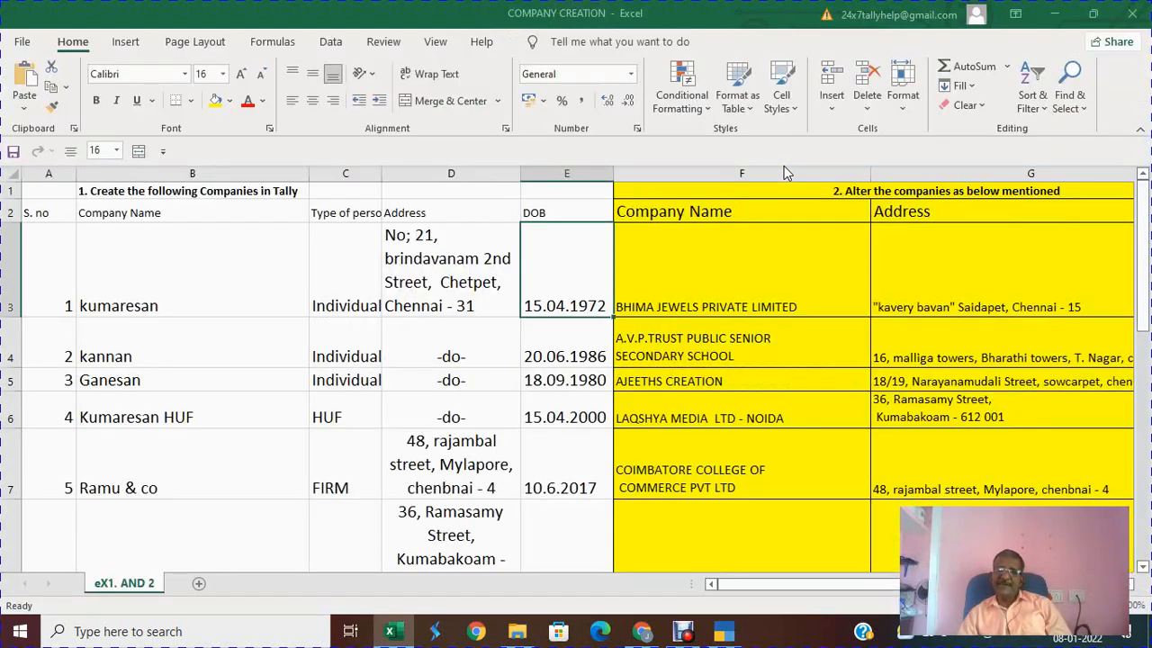
# Step: Step through kannan's company details in row 4 of the Excel sheet, then switch back to TallyPrime
pyautogui.press('Left')
pyautogui.press('Left')
pyautogui.press('Left')
pyautogui.press('Left')
pyautogui.press('Down')
pyautogui.press('Right')
pyautogui.press('Right')
pyautogui.press('Right')
pyautogui.press('Right')
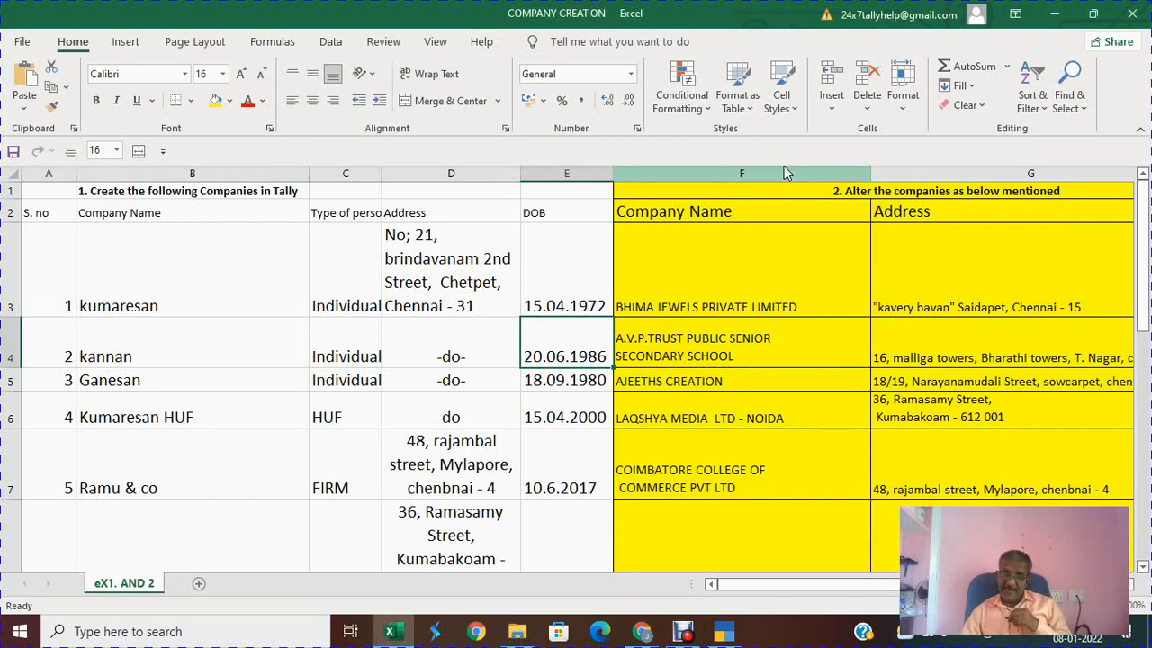
pyautogui.press('Down')
pyautogui.press('Down')
pyautogui.press('Up')
pyautogui.press('Left')
pyautogui.press('Left')
pyautogui.press('Left')
pyautogui.press('Left')
pyautogui.press('Up')
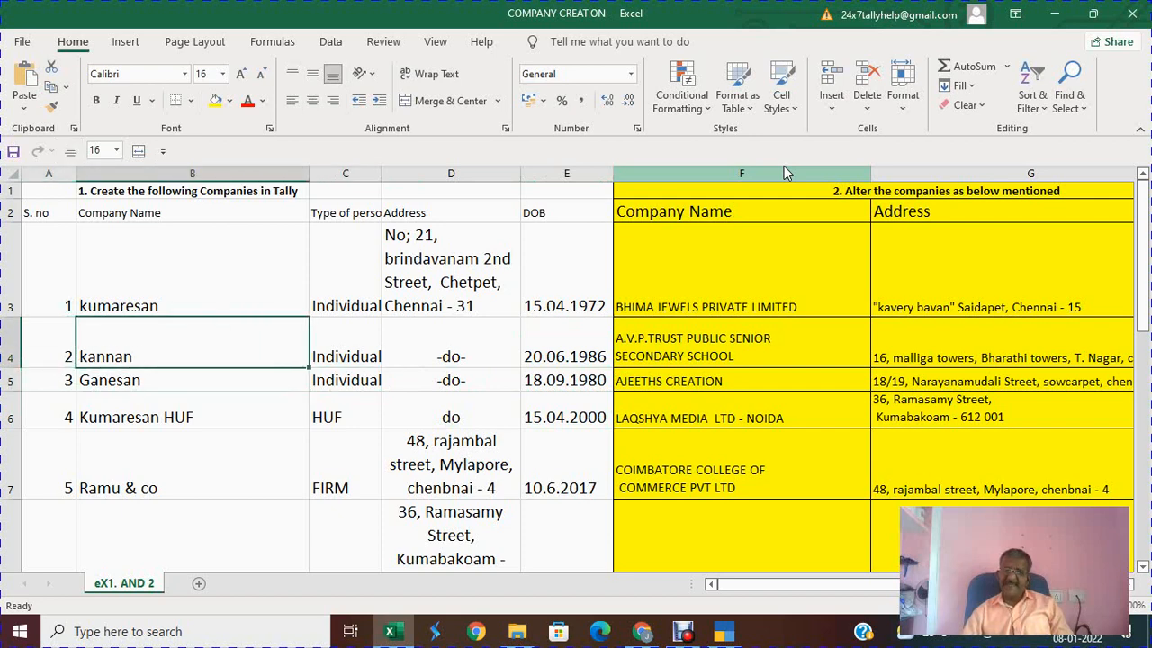
pyautogui.hotkey('alt', 'Tab')
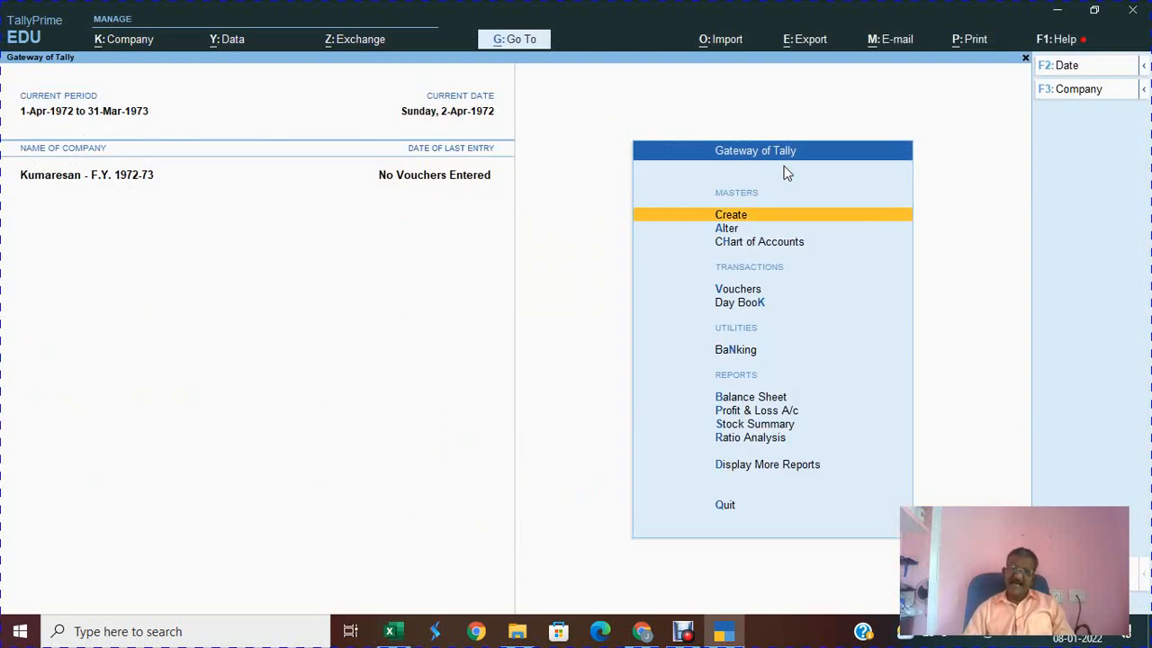
pyautogui.press('alt')
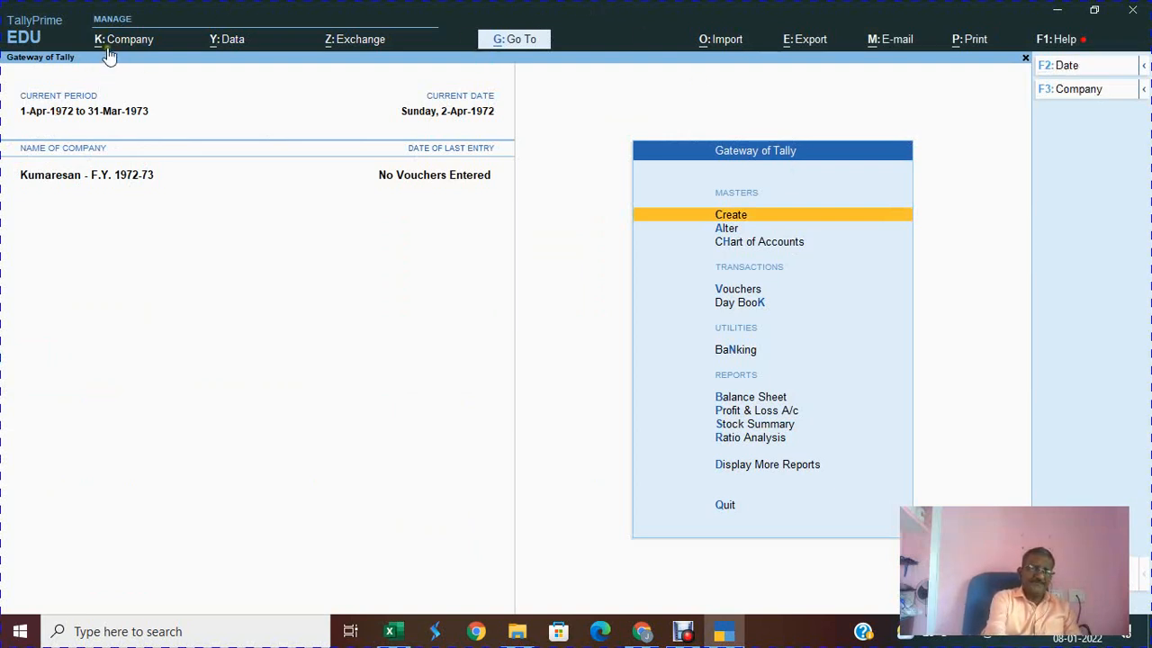
# Step: Start creating a new company and begin its name as 'KANNAN - F.Y.'
pyautogui.hotkey('alt', 'k')
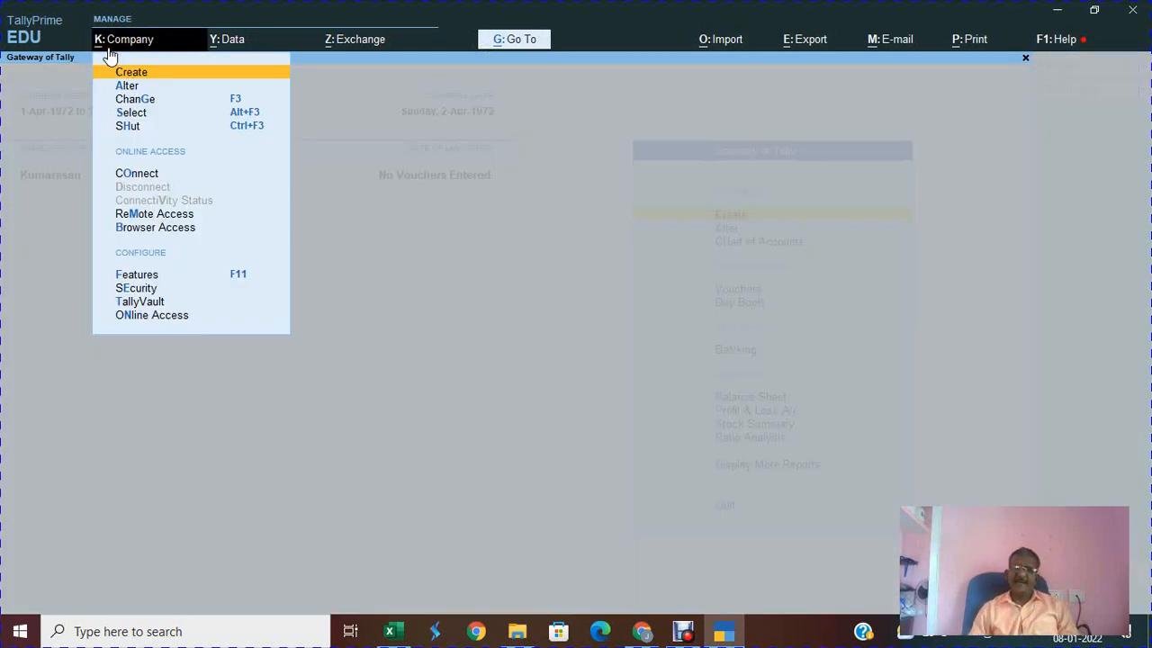
pyautogui.press('Return')
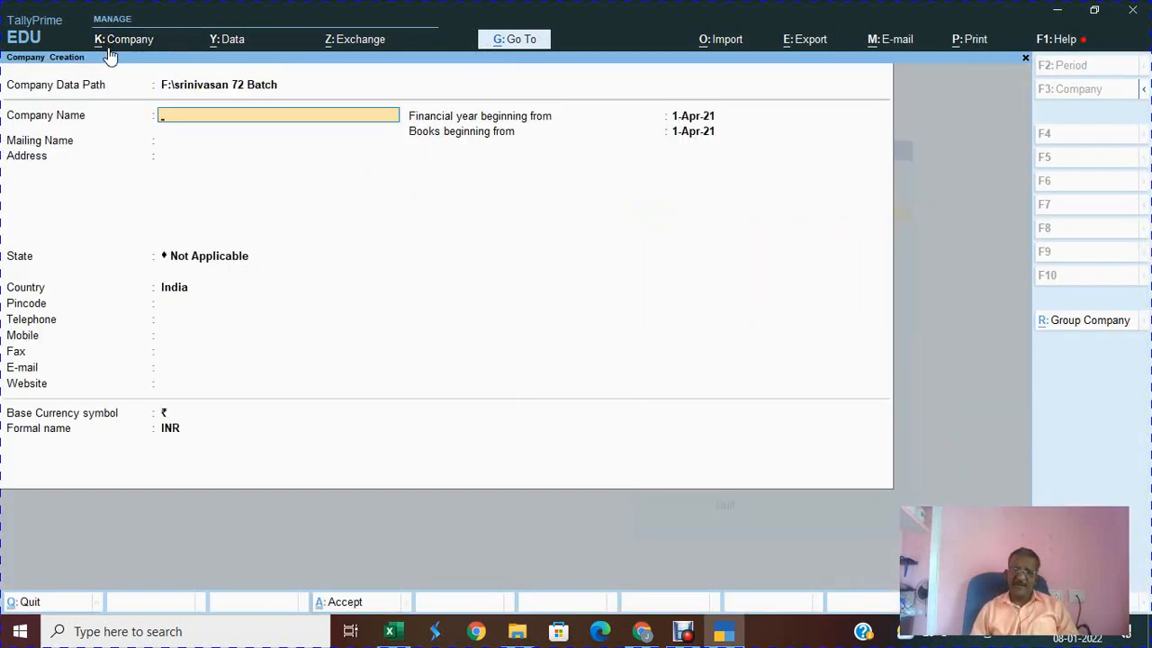
pyautogui.write('KSNNS')
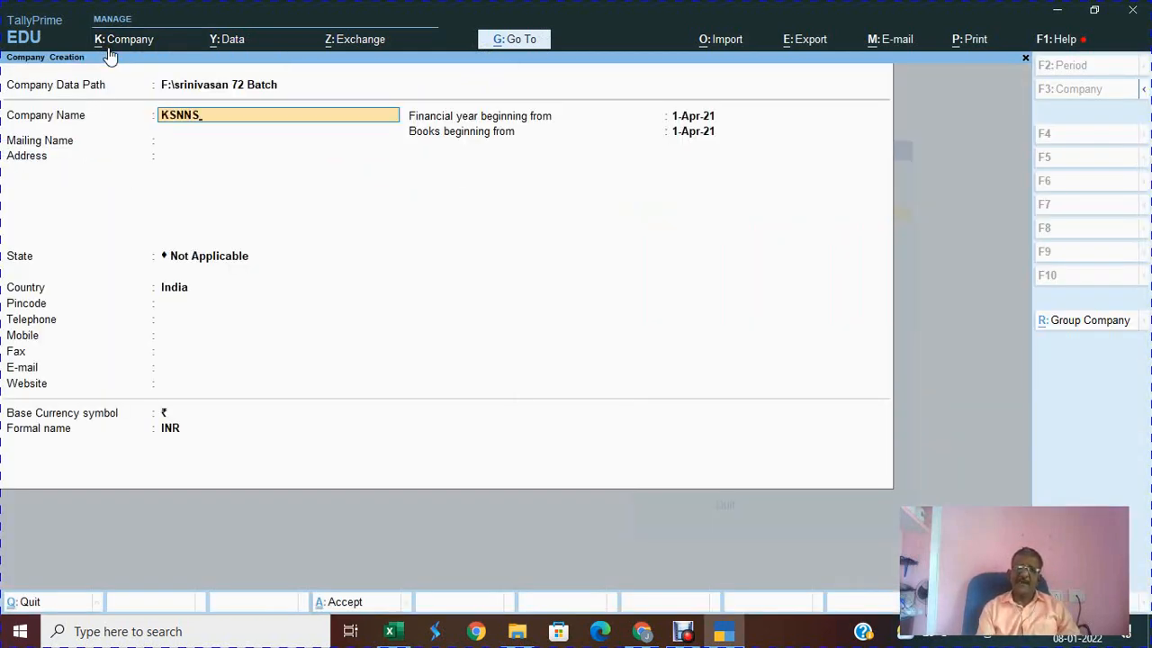
pyautogui.press('F1')
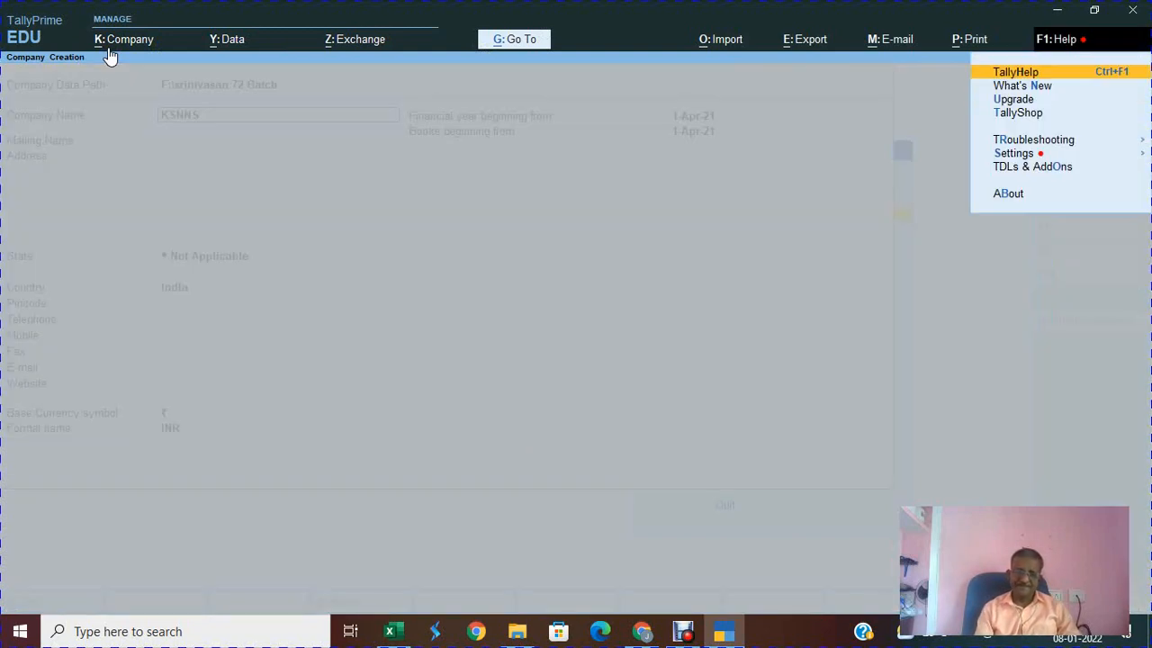
pyautogui.click(109, 52)
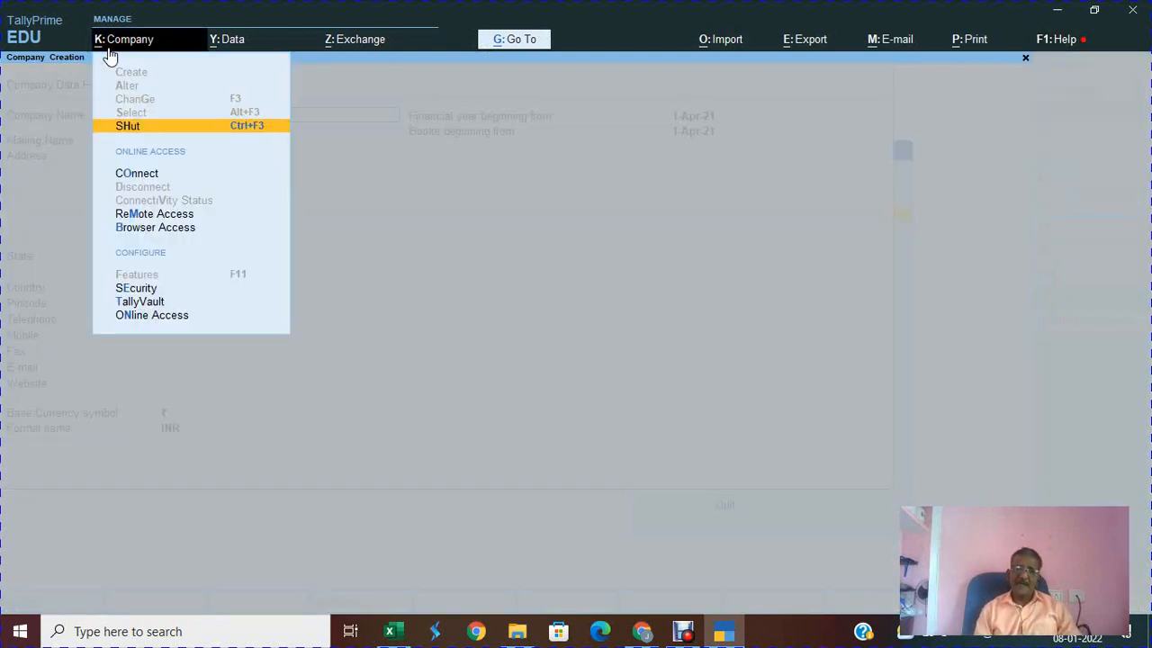
pyautogui.click(109, 52)
pyautogui.write('KANNA')
pyautogui.press('BackSpace')
pyautogui.press('BackSpace')
pyautogui.press('BackSpace')
pyautogui.press('BackSpace')
pyautogui.press('BackSpace')
pyautogui.press('BackSpace')
pyautogui.press('BackSpace')
pyautogui.press('BackSpace')
pyautogui.press('BackSpace')
pyautogui.press('BackSpace')
pyautogui.write('KANNAN')
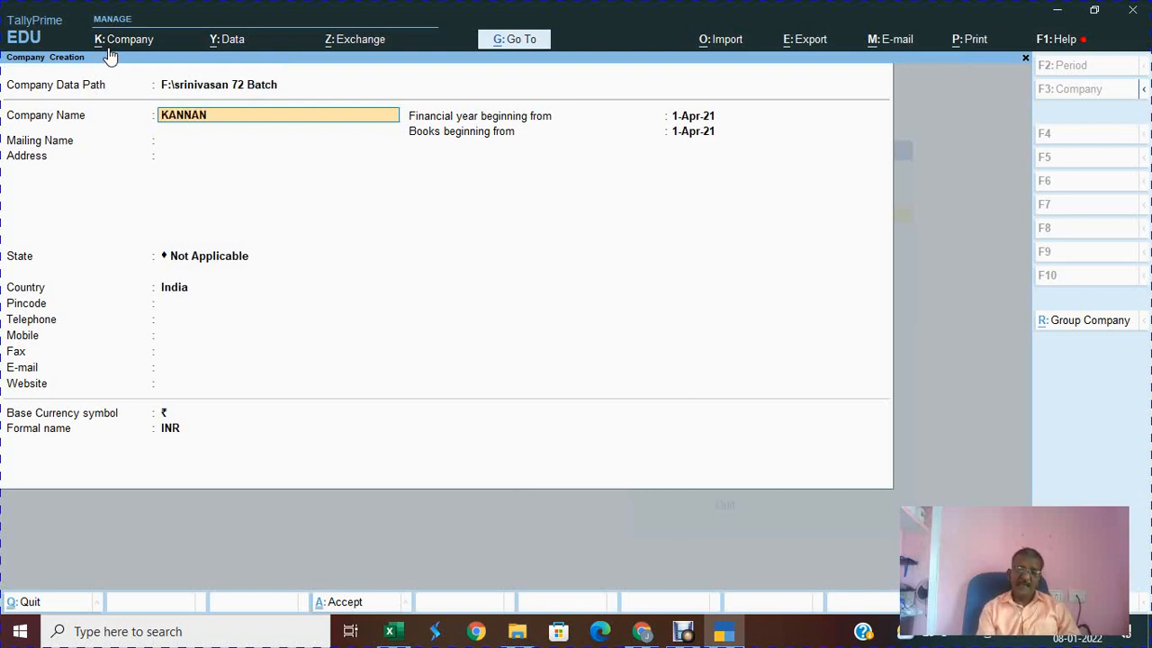
pyautogui.write(' - F.Y.')
# Step: Check kannan's year in Excel, complete the name 'KANNAN - F.Y. 1986 -87' and set mailing name KANNAN
pyautogui.hotkey('alt', 'Tab')
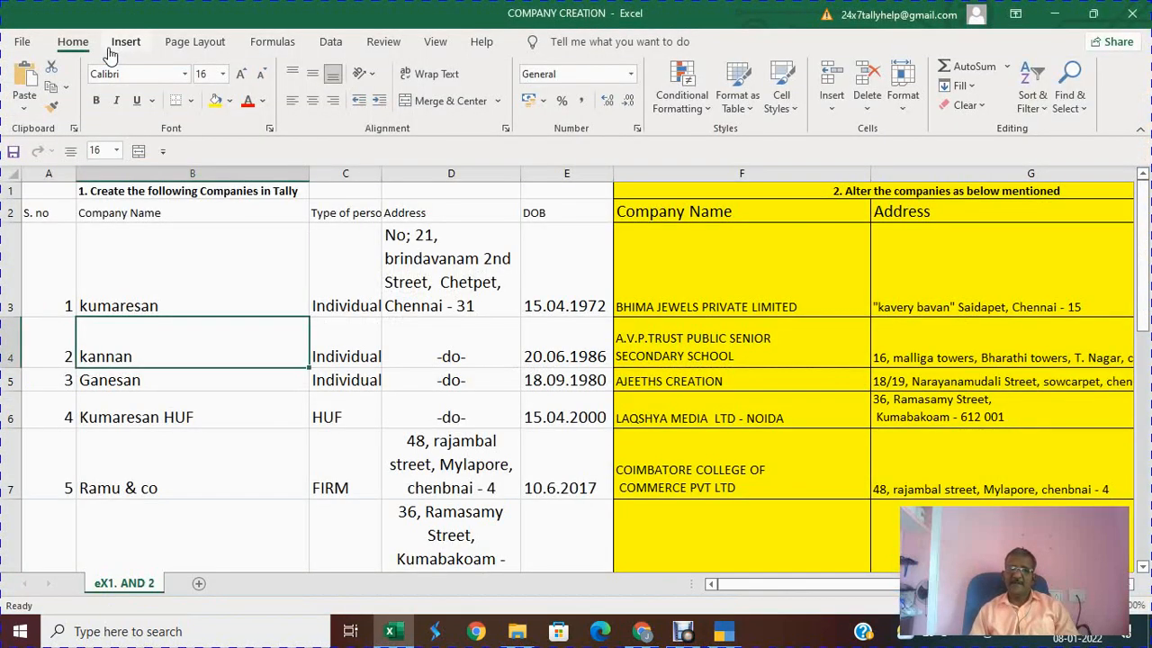
pyautogui.press('Right')
pyautogui.press('Right')
pyautogui.press('Right')
pyautogui.hotkey('alt', 'Tab')
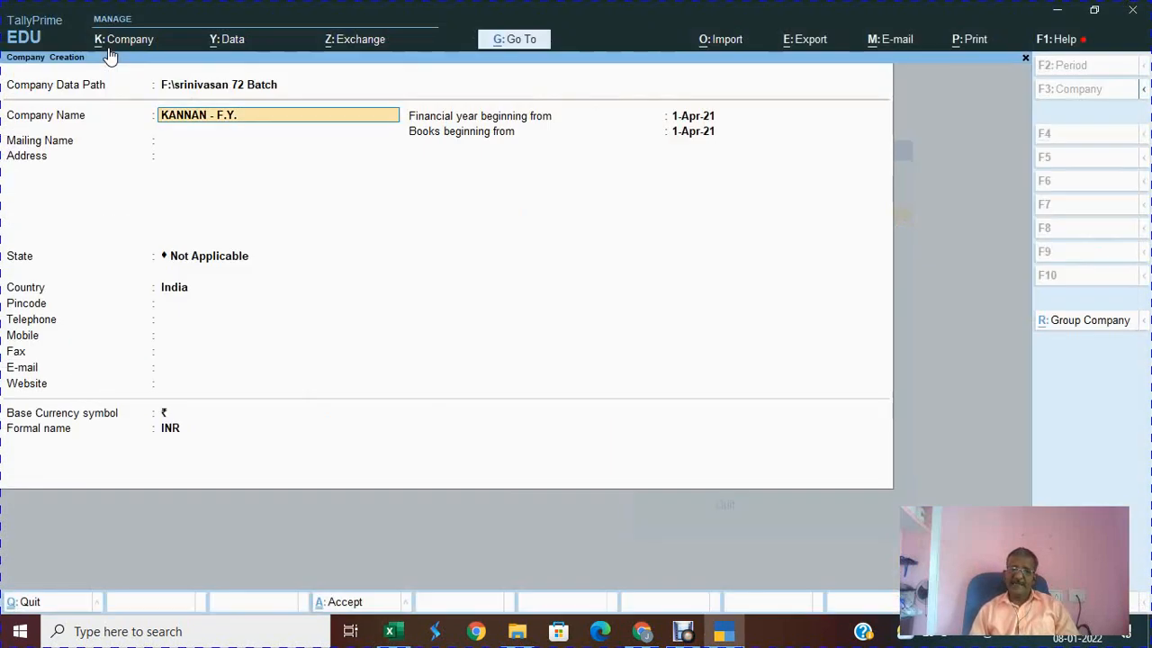
pyautogui.write('1986')
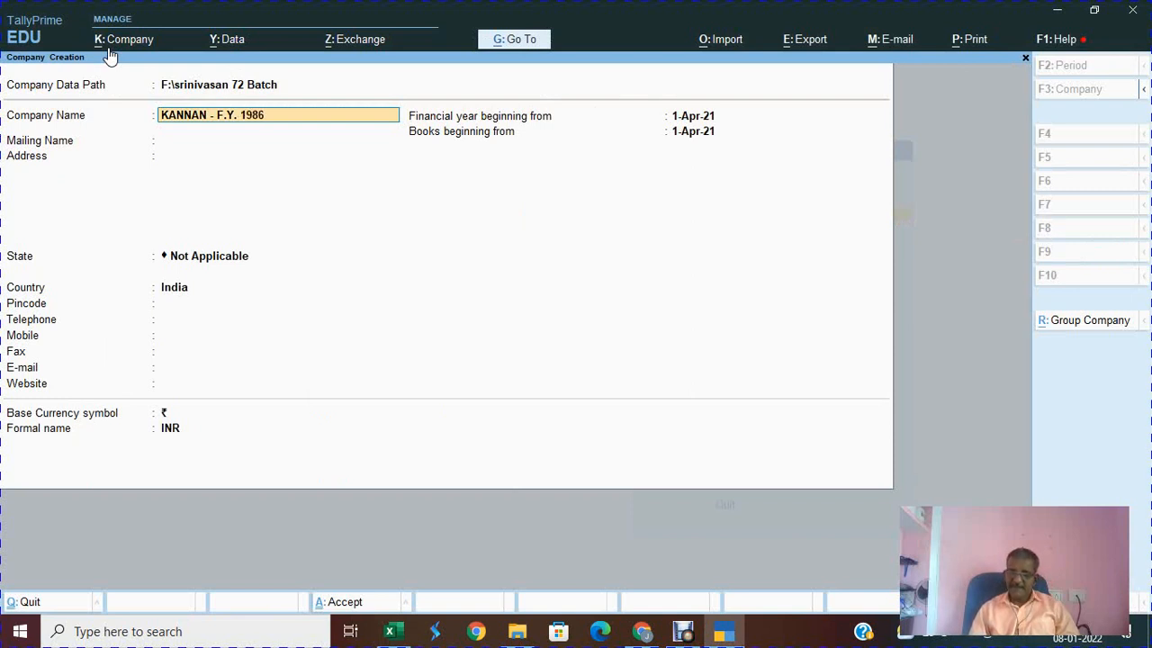
pyautogui.write(' -87')
pyautogui.press('Return')
pyautogui.press('BackSpace')
pyautogui.write('KANNAN')
pyautogui.press('Return')
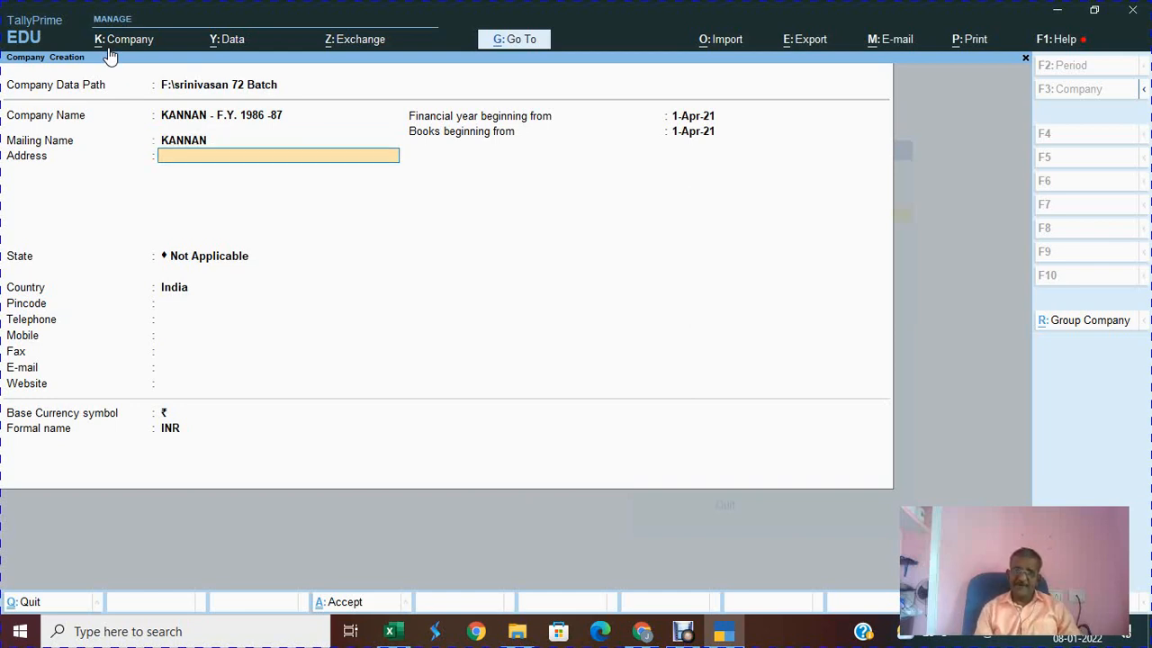
# Step: Copy kannan's two-line street address from the Excel list into the company address
pyautogui.hotkey('alt', 'Tab')
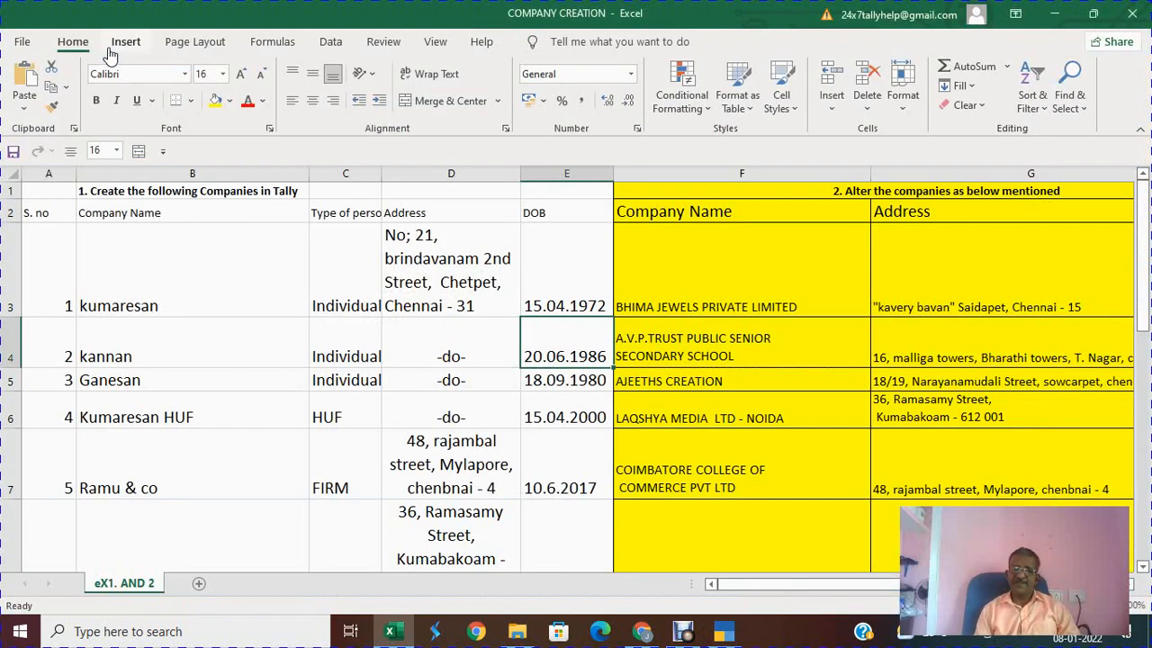
pyautogui.press('Right')
pyautogui.press('Left')
pyautogui.press('Left')
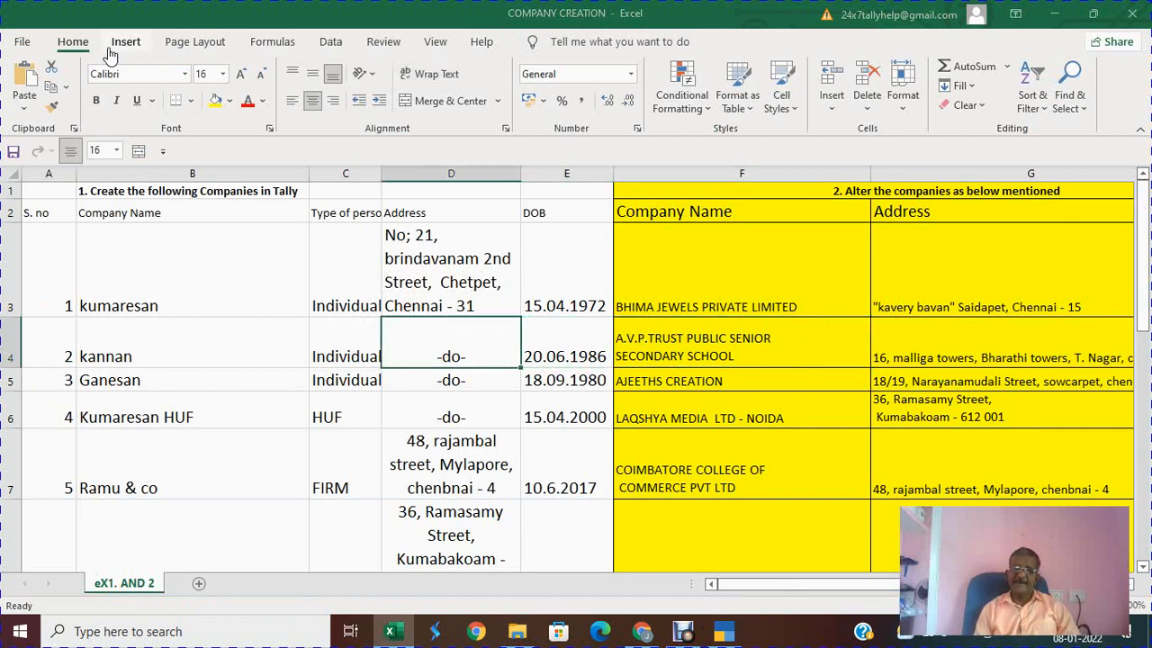
pyautogui.hotkey('alt', 'Tab')
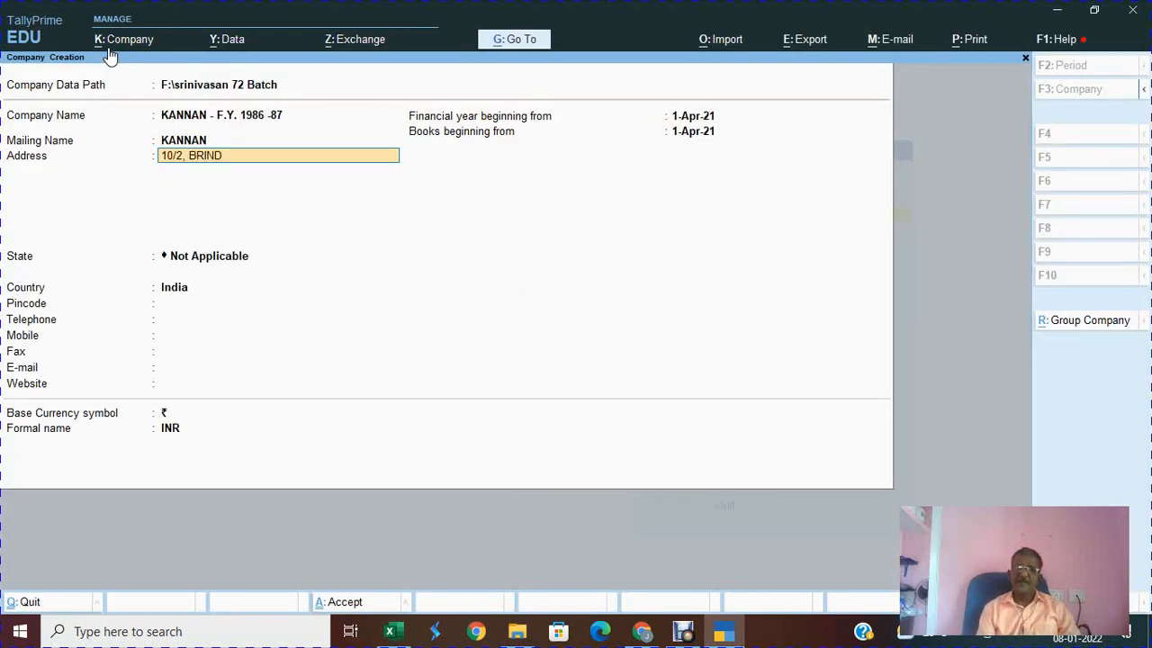
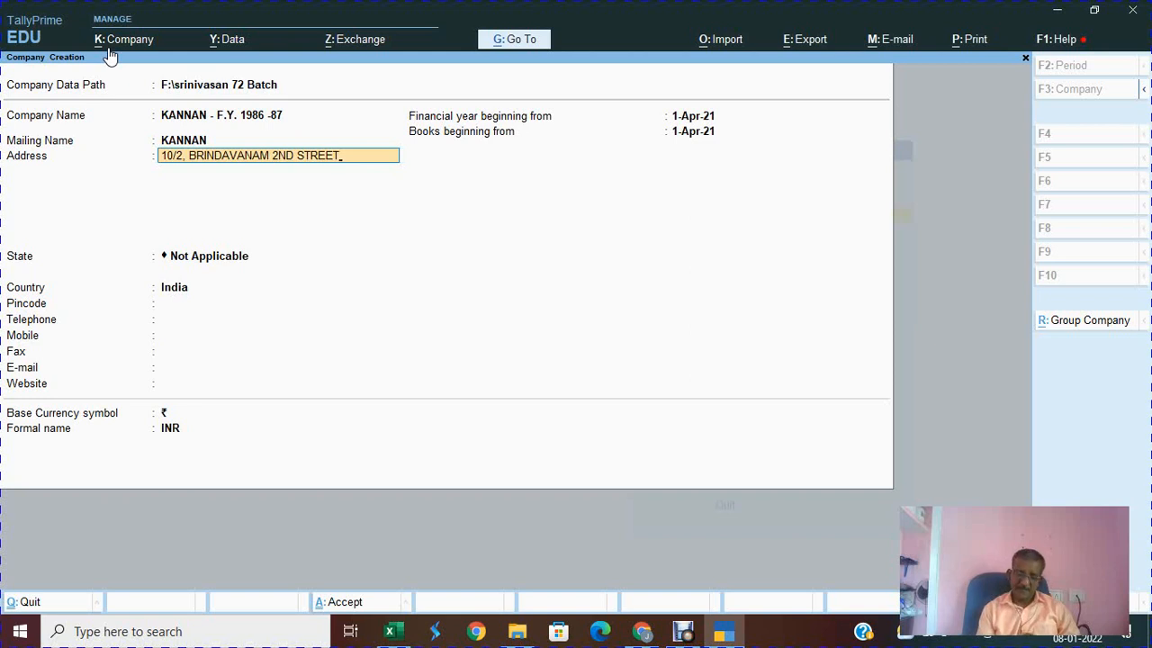
pyautogui.press('Return')
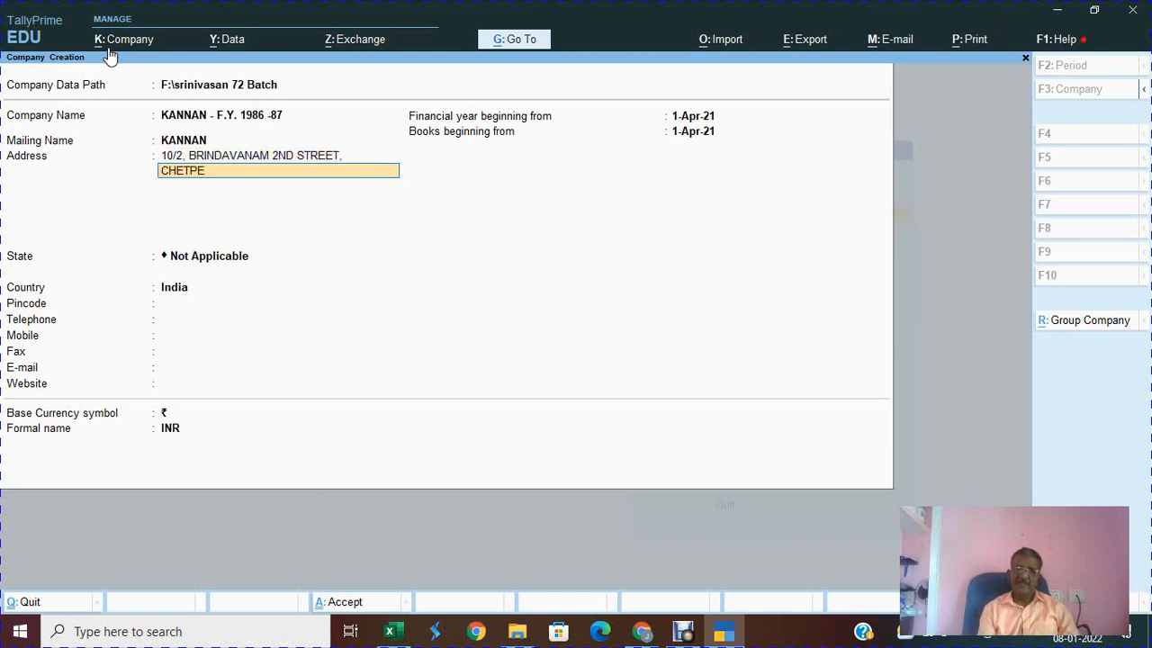
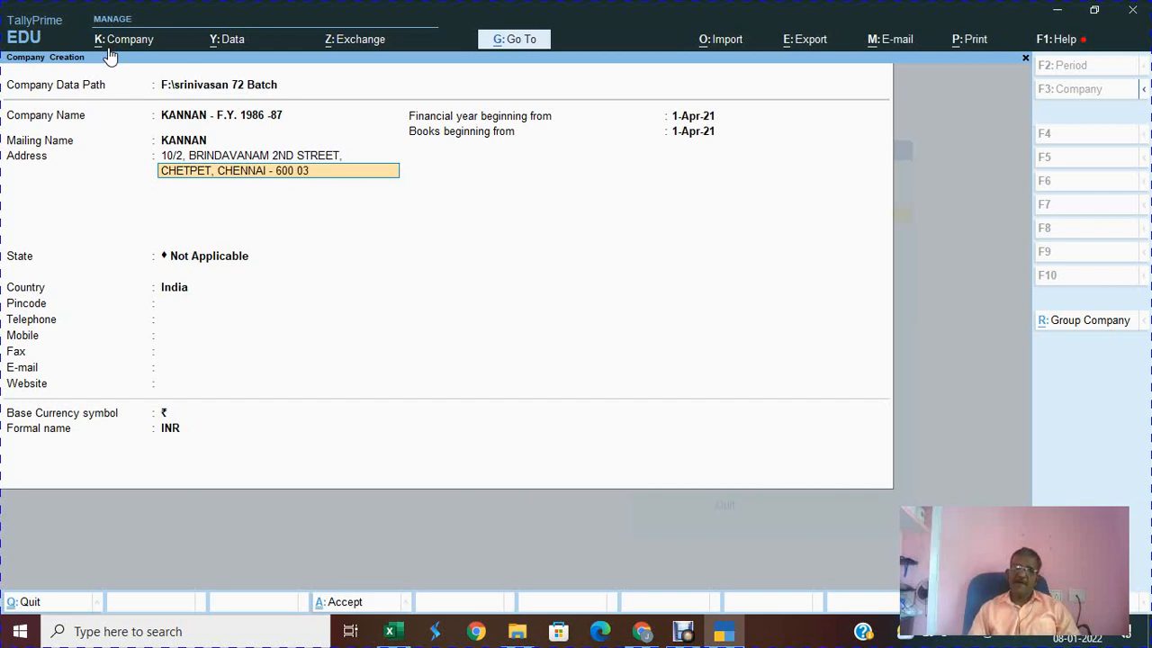
pyautogui.press('Return')
pyautogui.press('Return')
# Step: Choose Tamil Nadu as the state and enter the pincode and telephone number
pyautogui.write('ta')
pyautogui.press('Return')
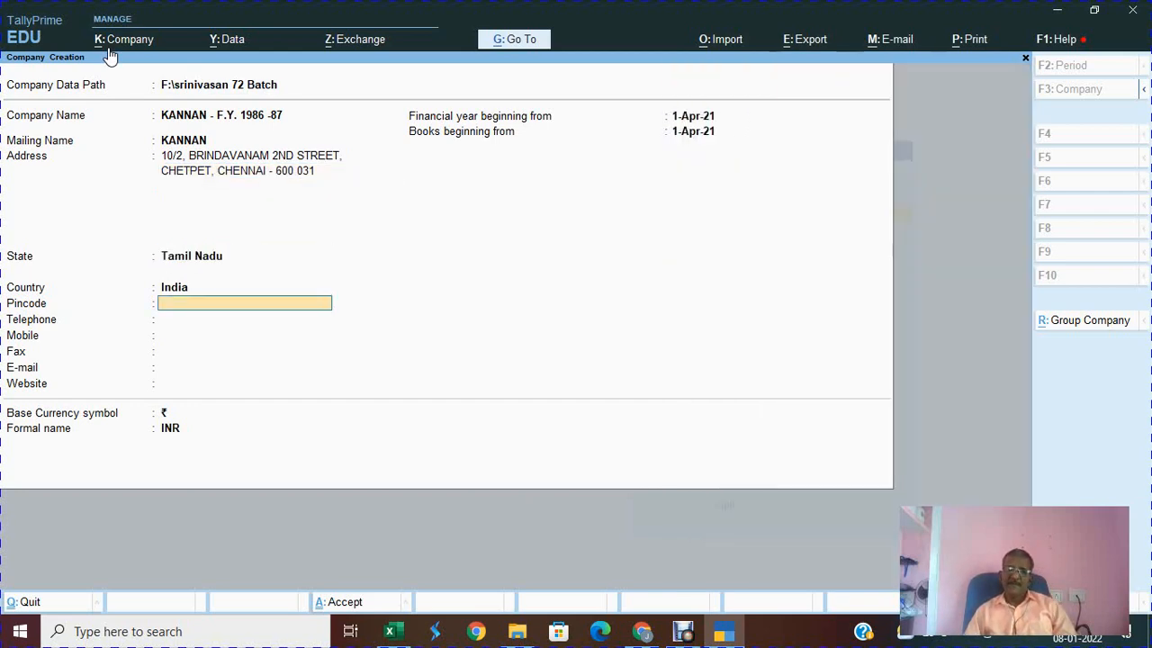
pyautogui.write('600 0312')
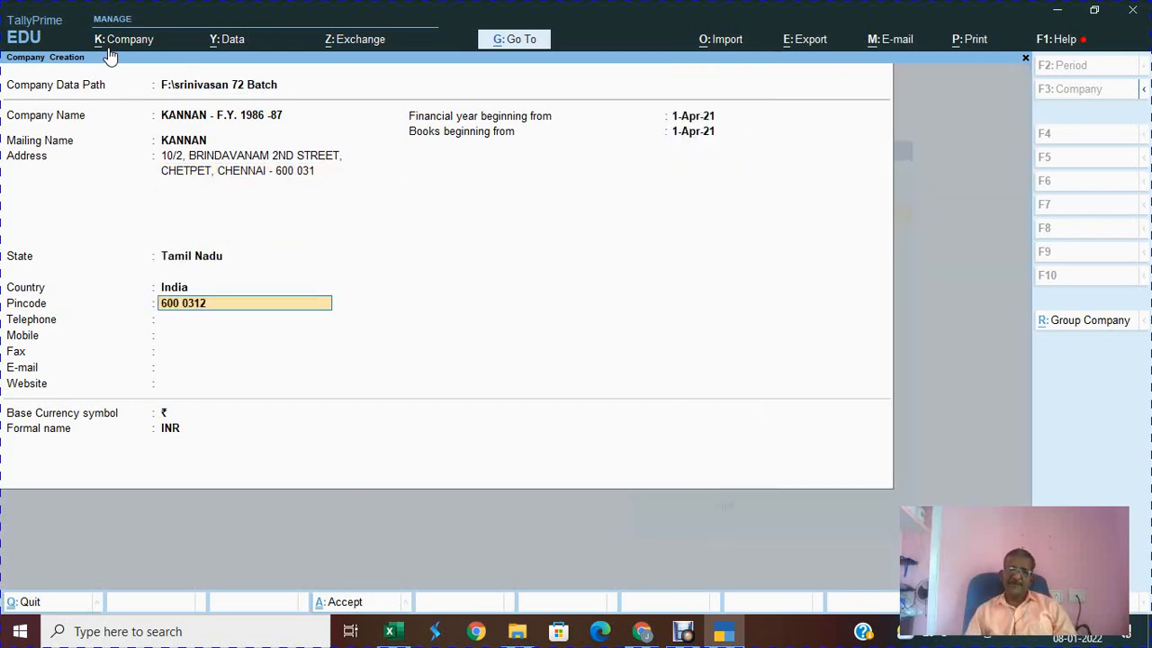
pyautogui.press('BackSpace')
pyautogui.press('Return')
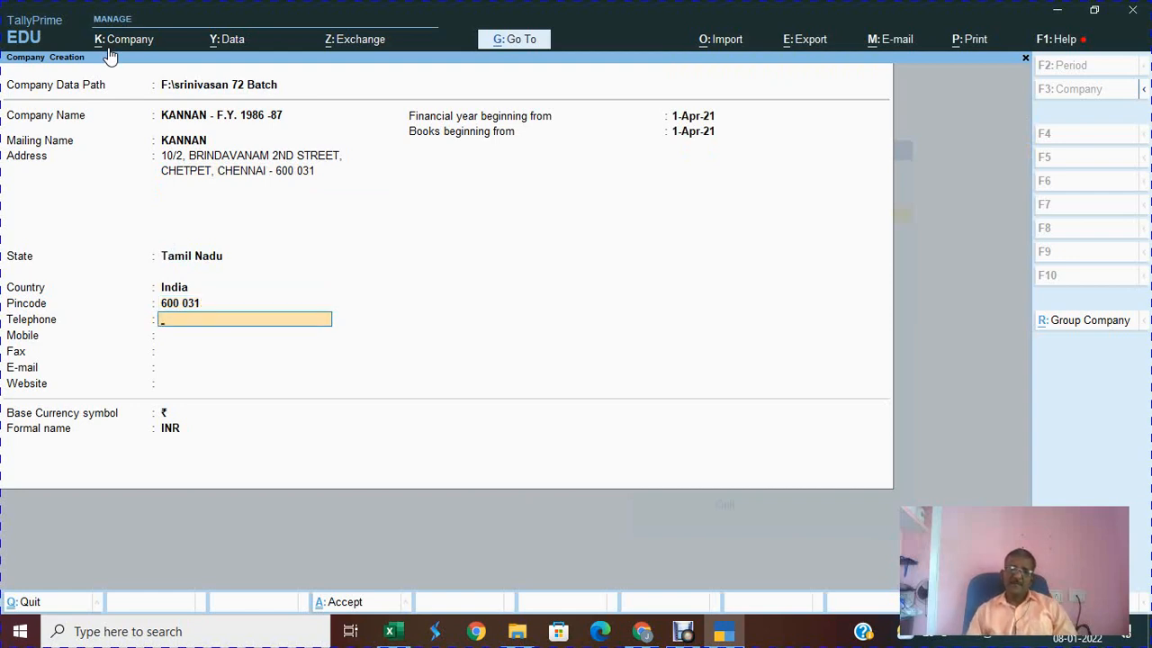
pyautogui.press('Return')
pyautogui.press('Return')
pyautogui.press('Return')
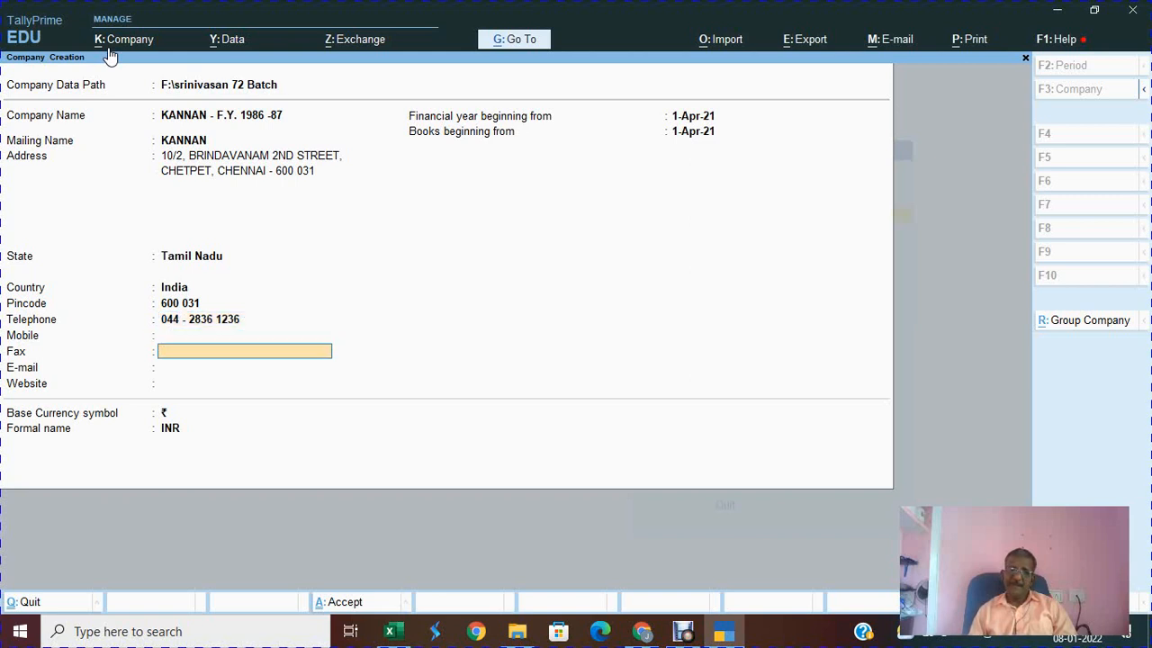
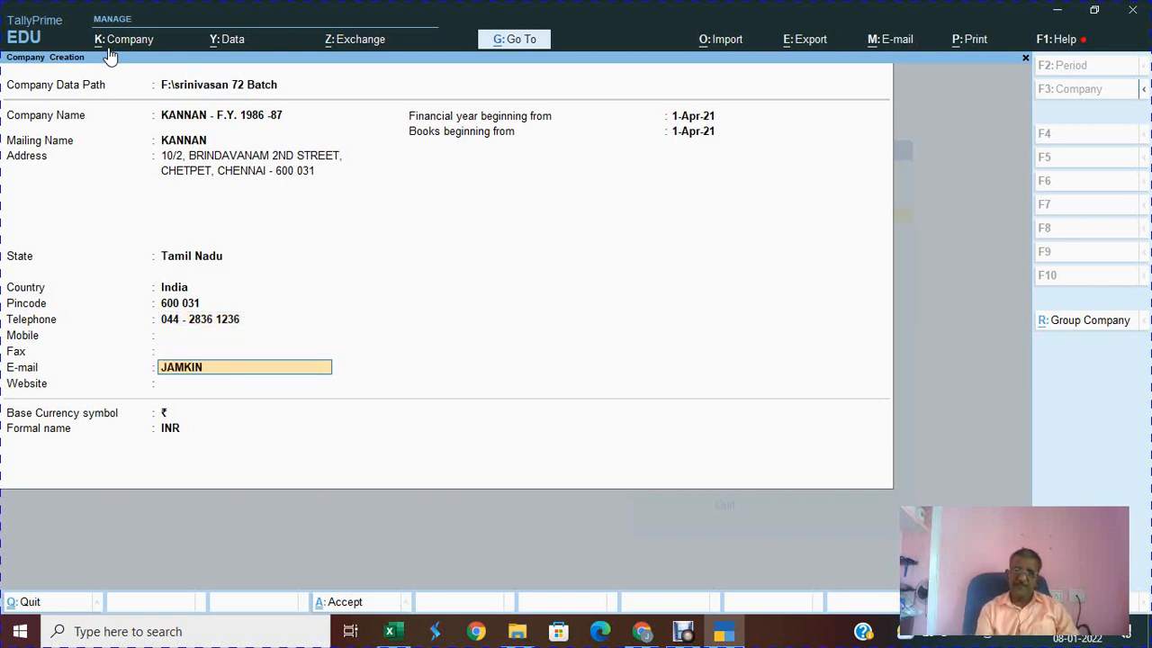
# Step: Enter the company's e-mail address and move on toward the financial year field
pyautogui.press('Return')
pyautogui.press('Return')
pyautogui.press('Return')
pyautogui.press('Up')
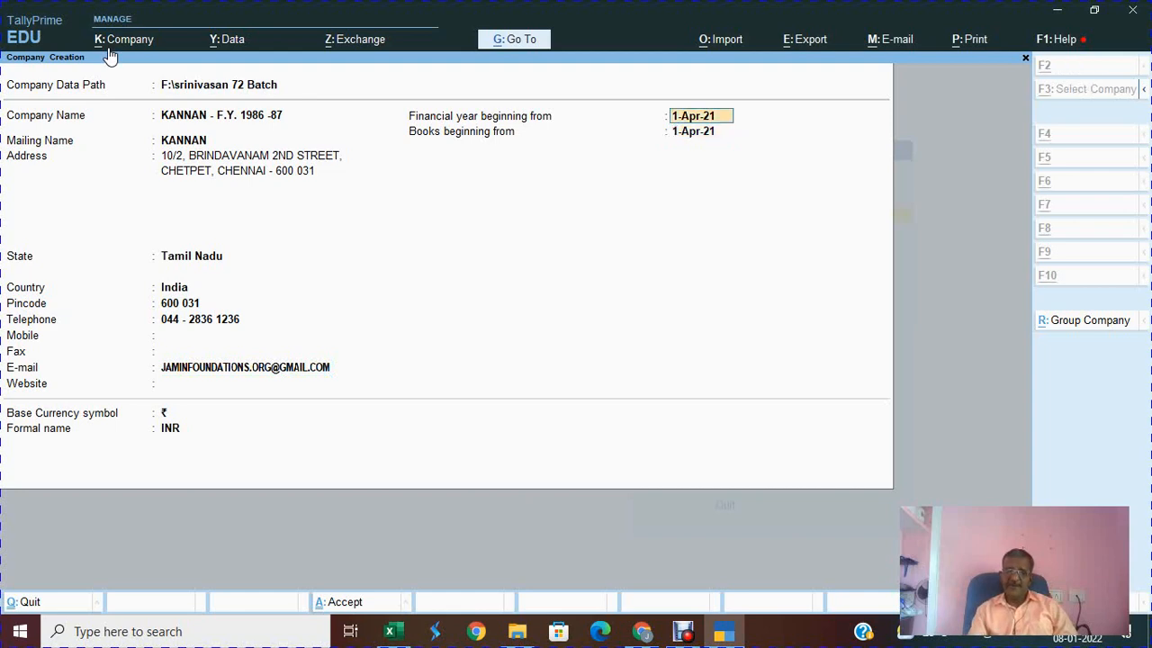
pyautogui.hotkey('alt', 'Tab')
# Step: Set financial year and books beginning to 1.6.1986, accept the company, and exit the features screen
pyautogui.press('Right')
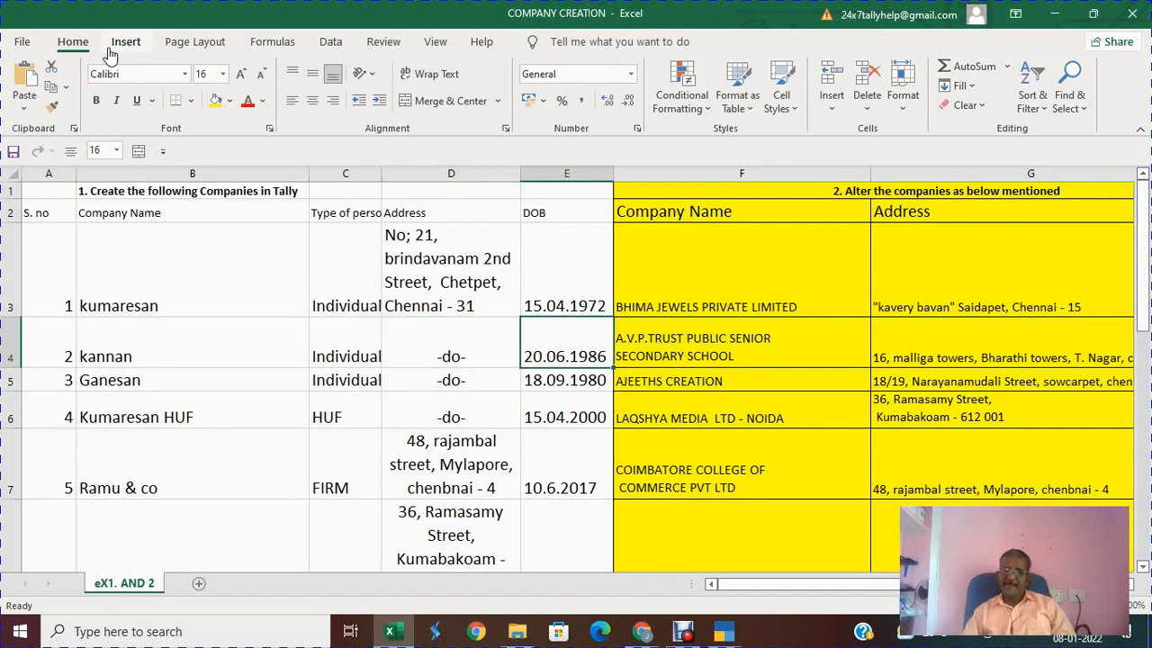
pyautogui.hotkey('alt', 'Tab')
pyautogui.write('1.4.86')
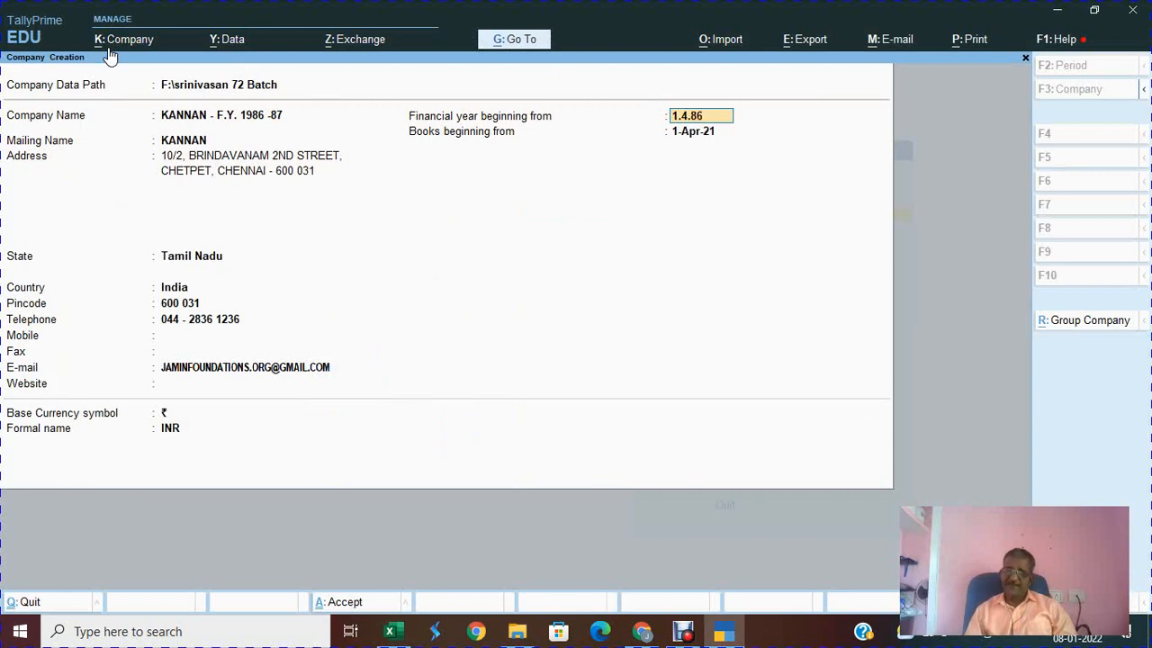
pyautogui.press('Return')
pyautogui.write('19')
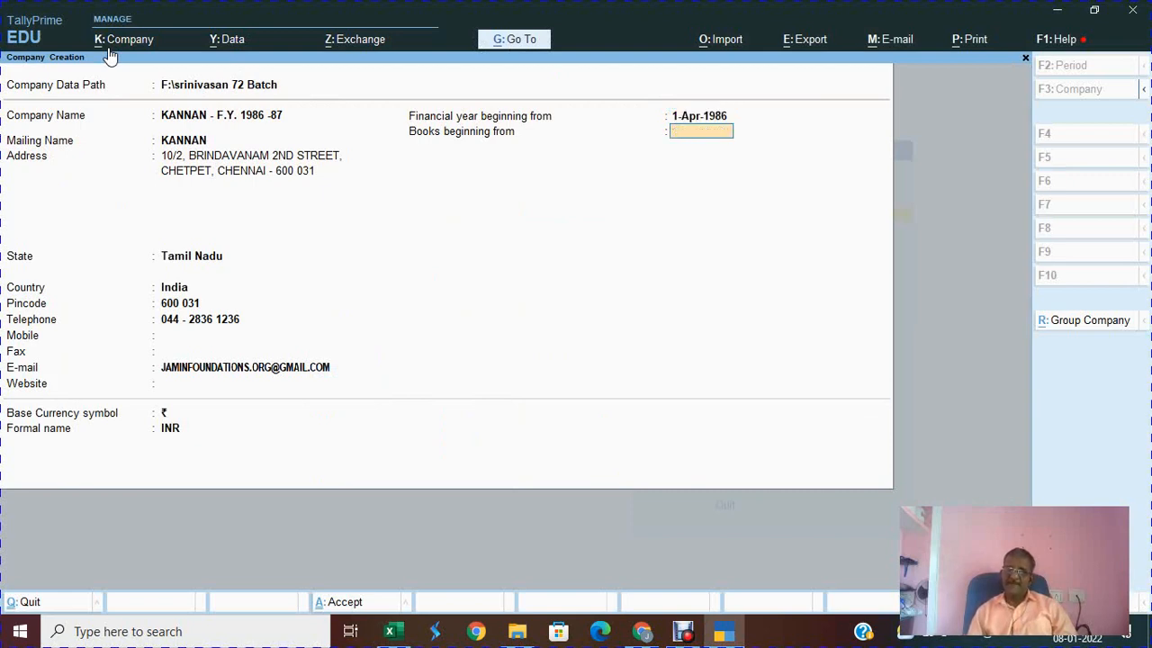
pyautogui.press('BackSpace')
pyautogui.write('1.6.189')
pyautogui.press('Escape')
pyautogui.write('1.6')
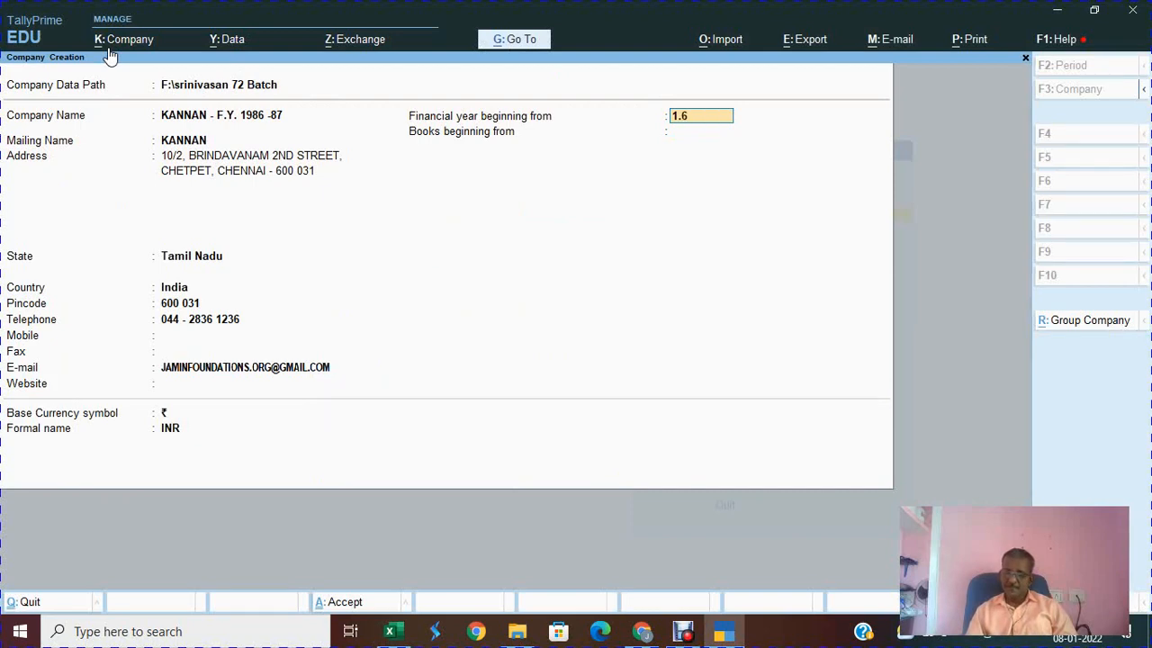
pyautogui.write('.1986')
pyautogui.press('Return')
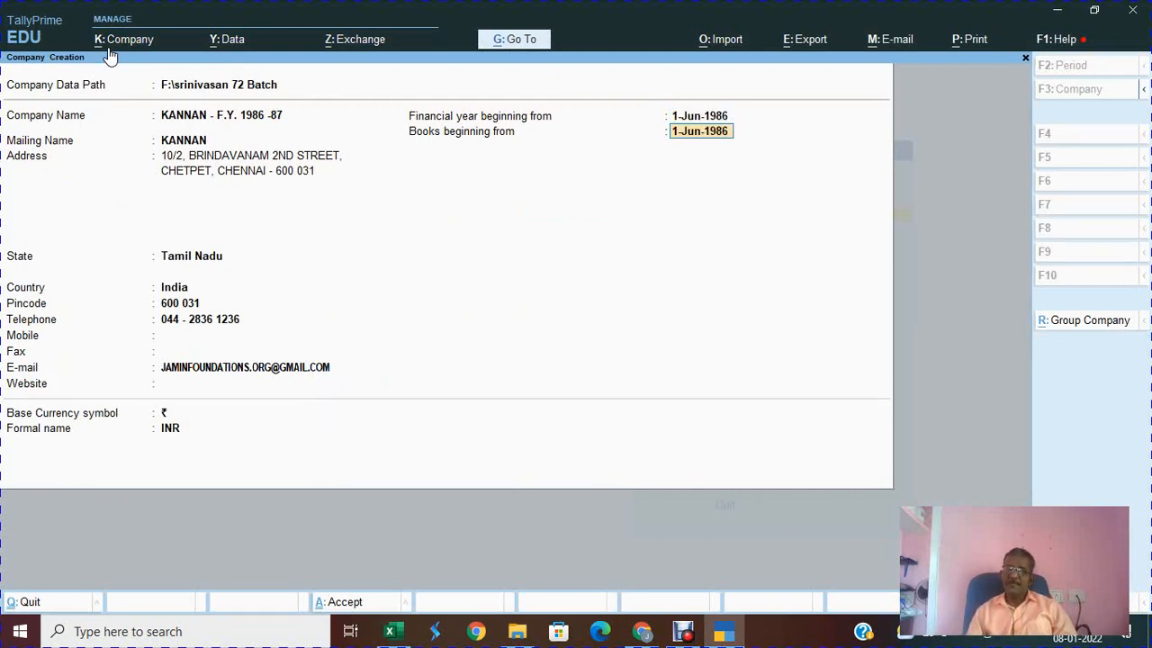
pyautogui.press('Return')
pyautogui.press('Return')
pyautogui.press('Return')
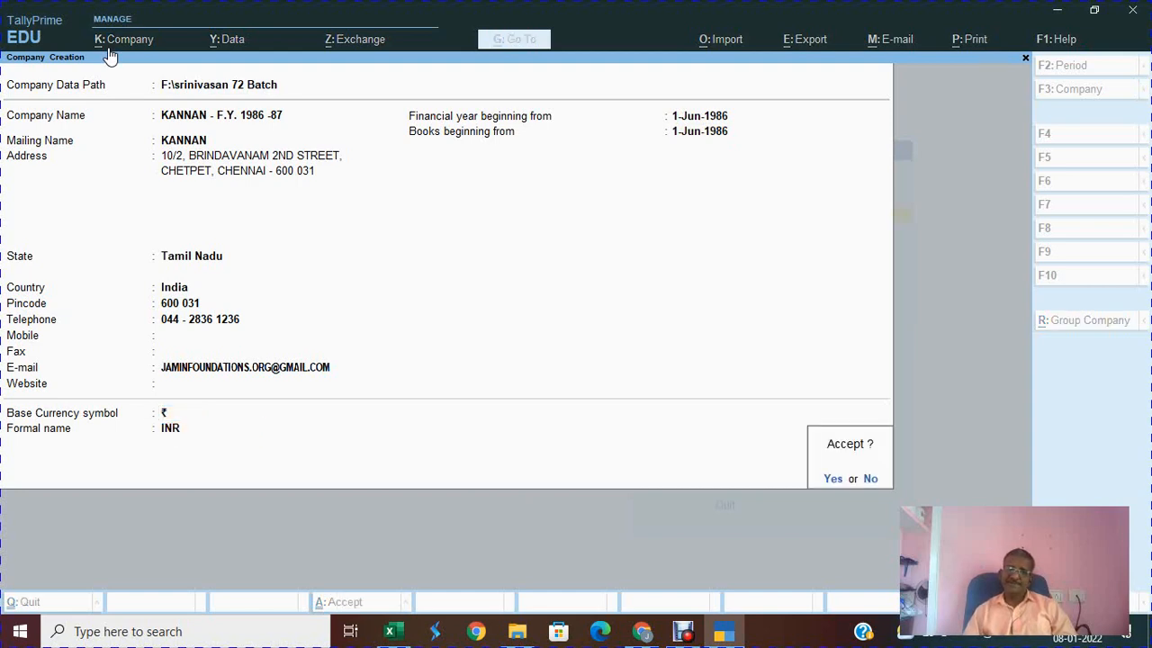
pyautogui.press('Return')
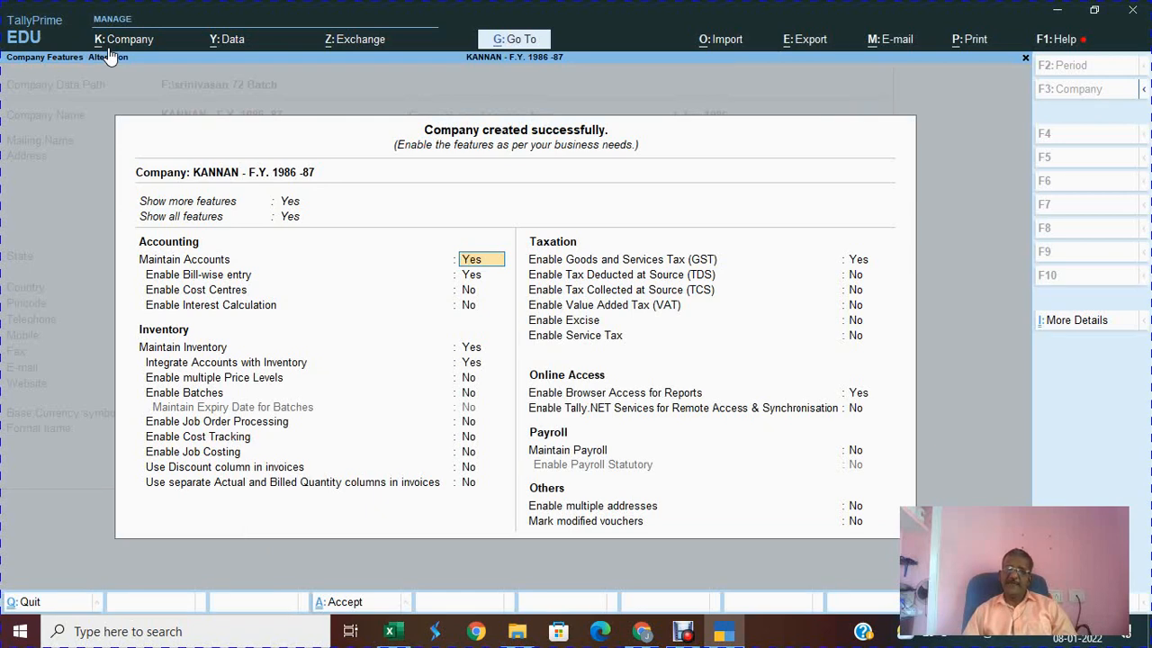
pyautogui.press('Escape')
pyautogui.press('y')
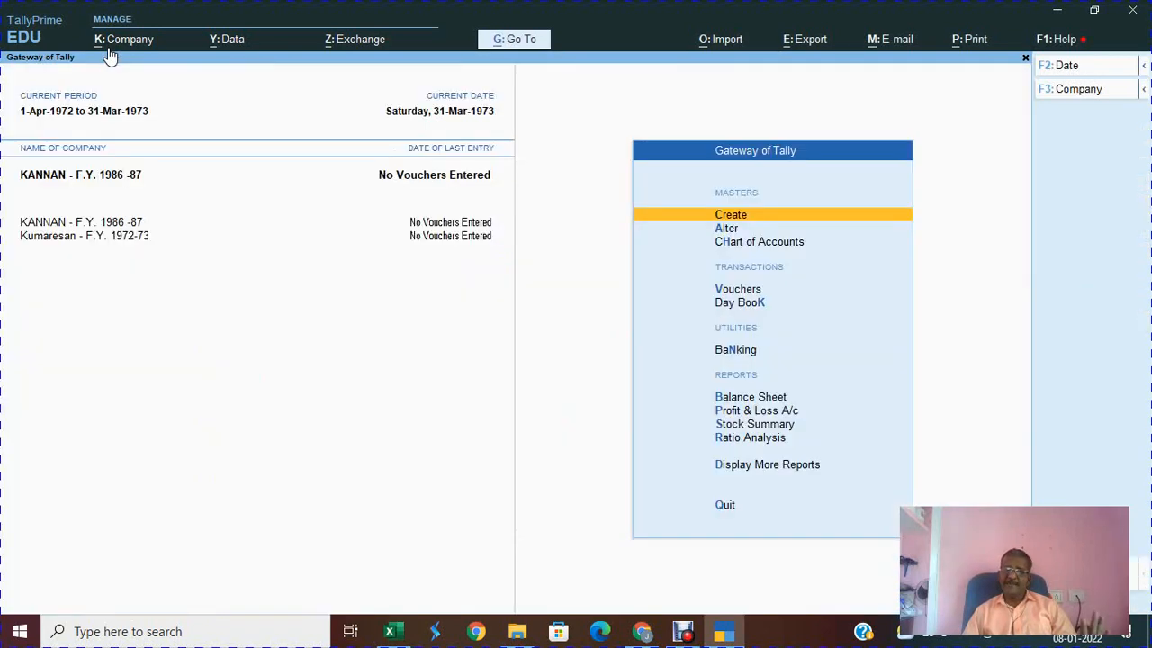
pyautogui.hotkey('alt', 'Tab')
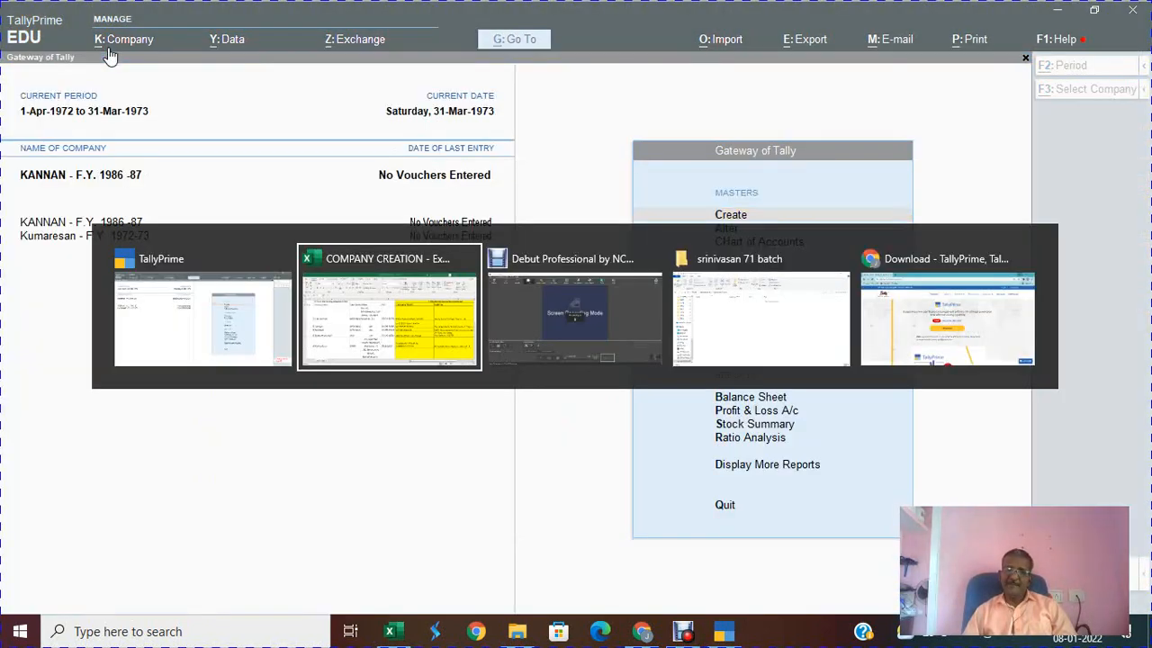
pyautogui.press('Left')
pyautogui.press('Left')
pyautogui.press('Left')
pyautogui.press('Left')
pyautogui.press('Up')
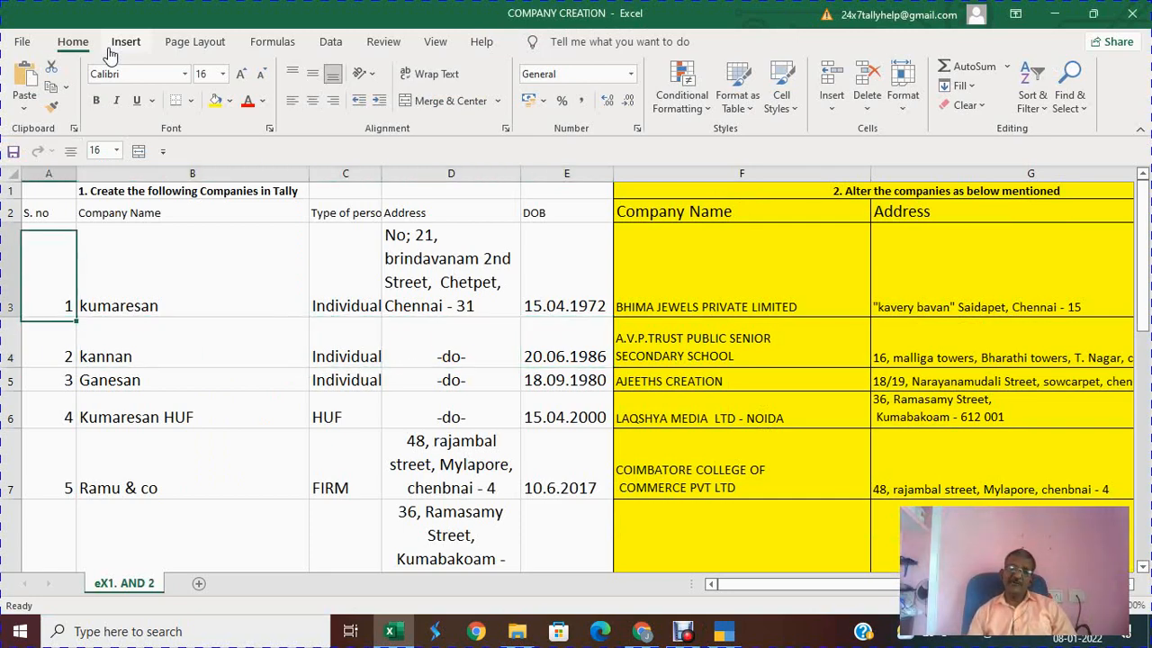
pyautogui.press('Right')
pyautogui.press('Down')
pyautogui.press('Down')
pyautogui.press('Down')
pyautogui.press('Down')
pyautogui.press('Down')
pyautogui.press('Down')
pyautogui.press('Down')
pyautogui.press('Down')
pyautogui.press('Down')
pyautogui.press('Down')
pyautogui.press('Down')
pyautogui.press('Down')
pyautogui.press('Down')
pyautogui.press('Down')
pyautogui.press('Up')
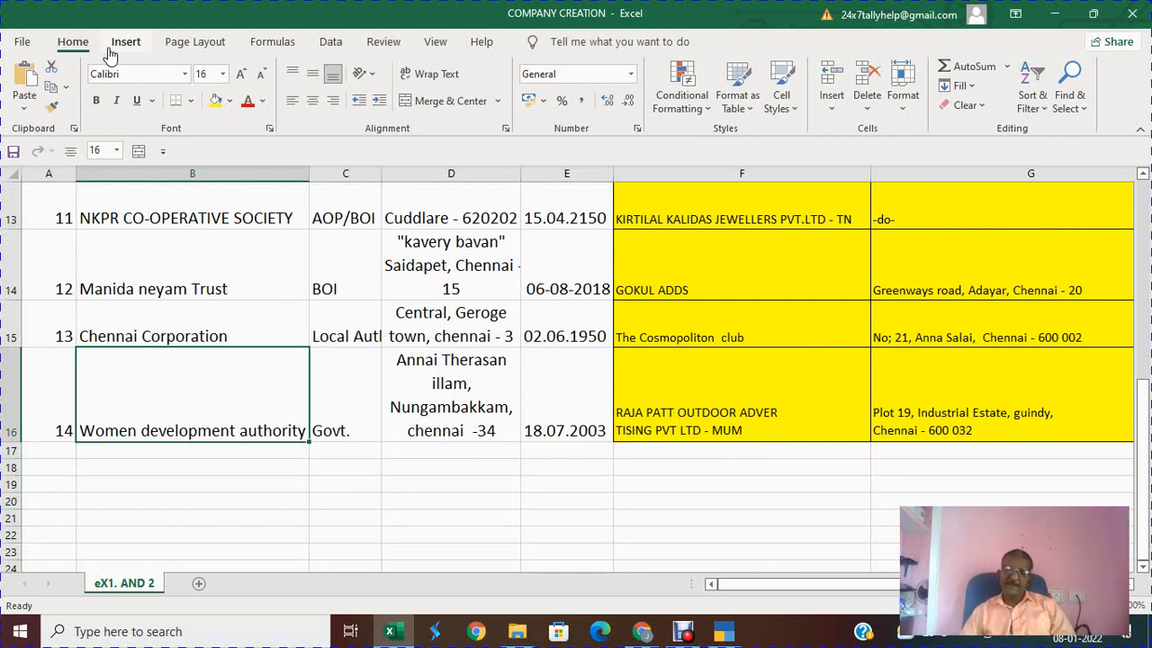
pyautogui.hotkey('alt', 'Tab')
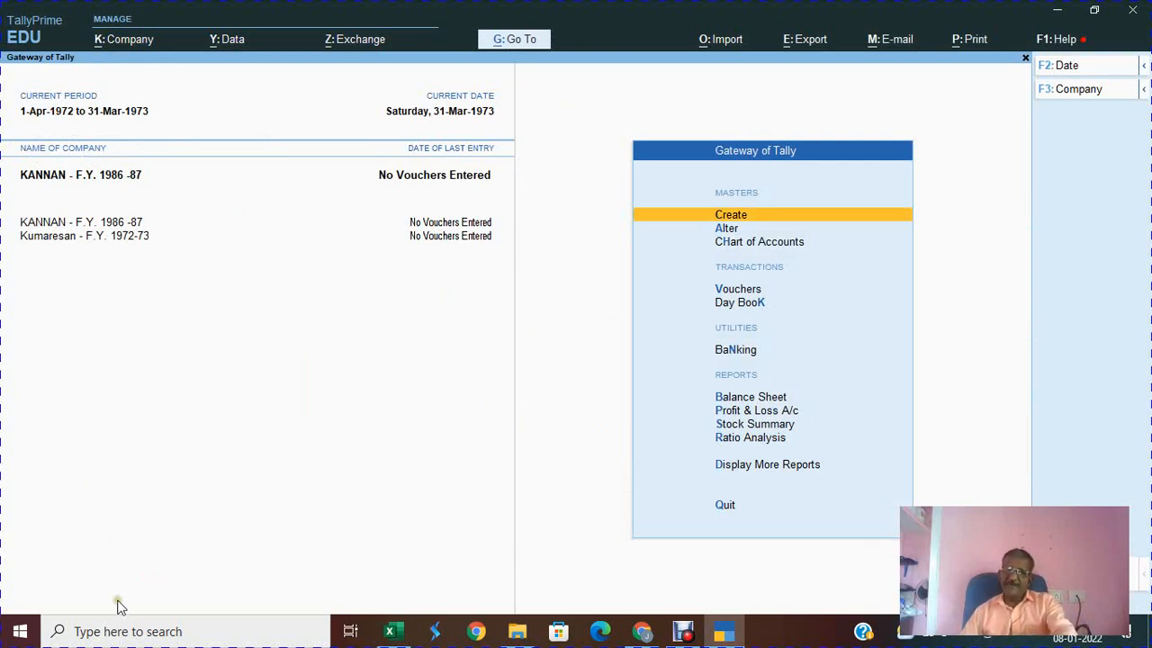
# Step: Search for WORD and launch Word 2013, closing the Settings window opened by mistake
pyautogui.click(117, 631)
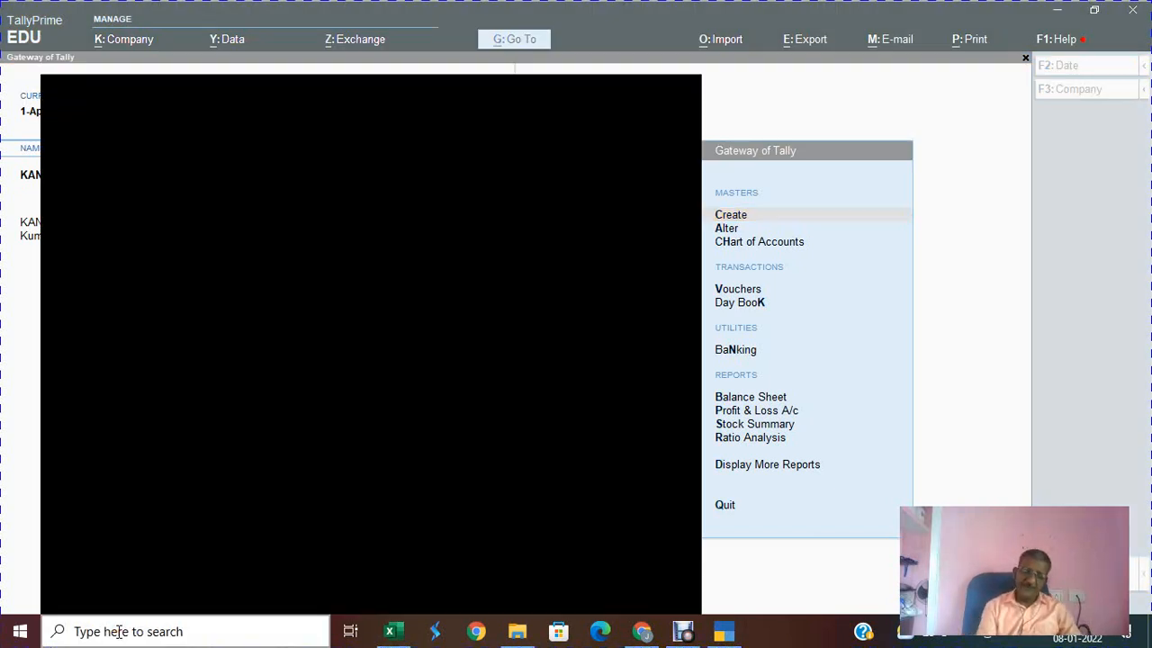
pyautogui.write('WORD')
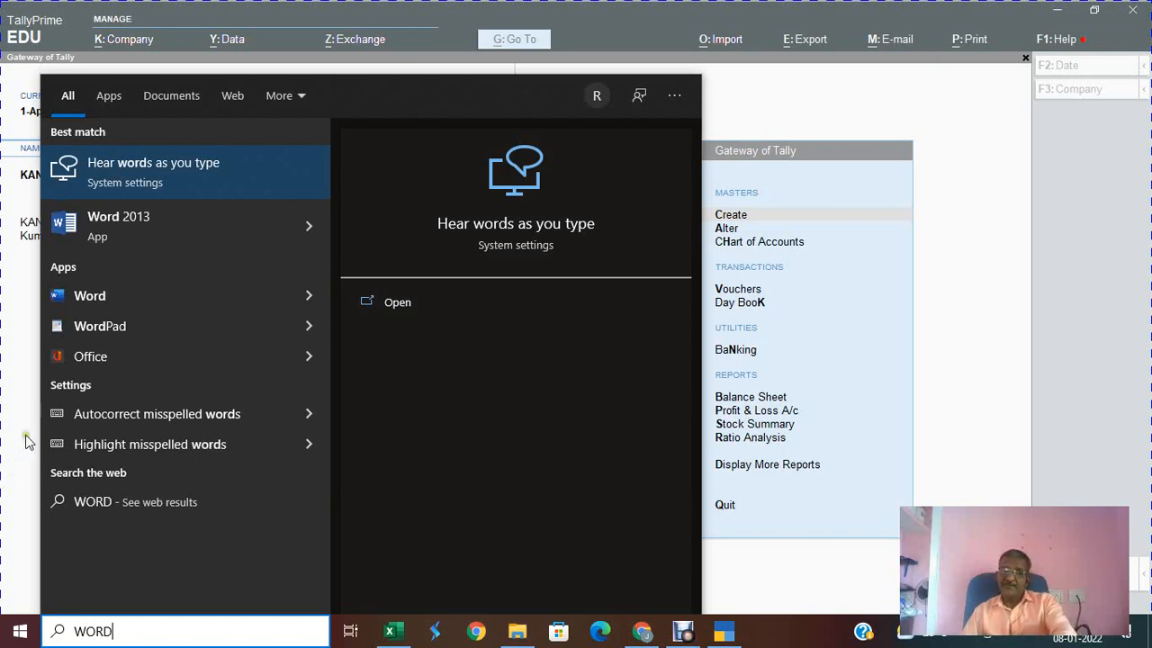
pyautogui.press('Return')
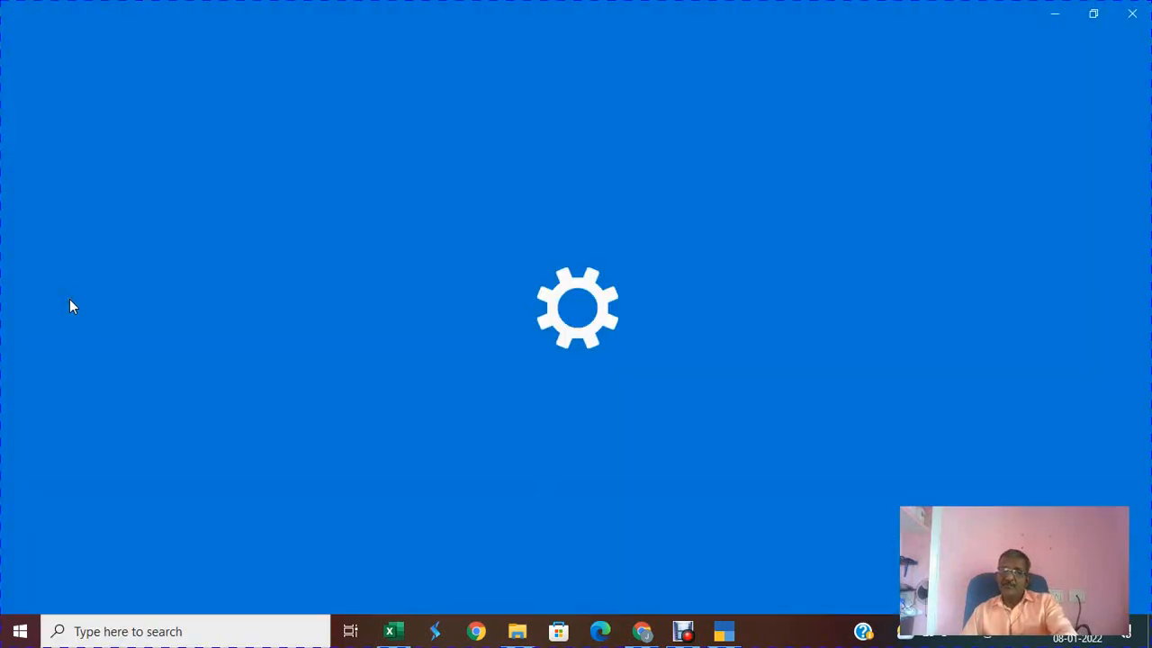
pyautogui.click(1140, 7)
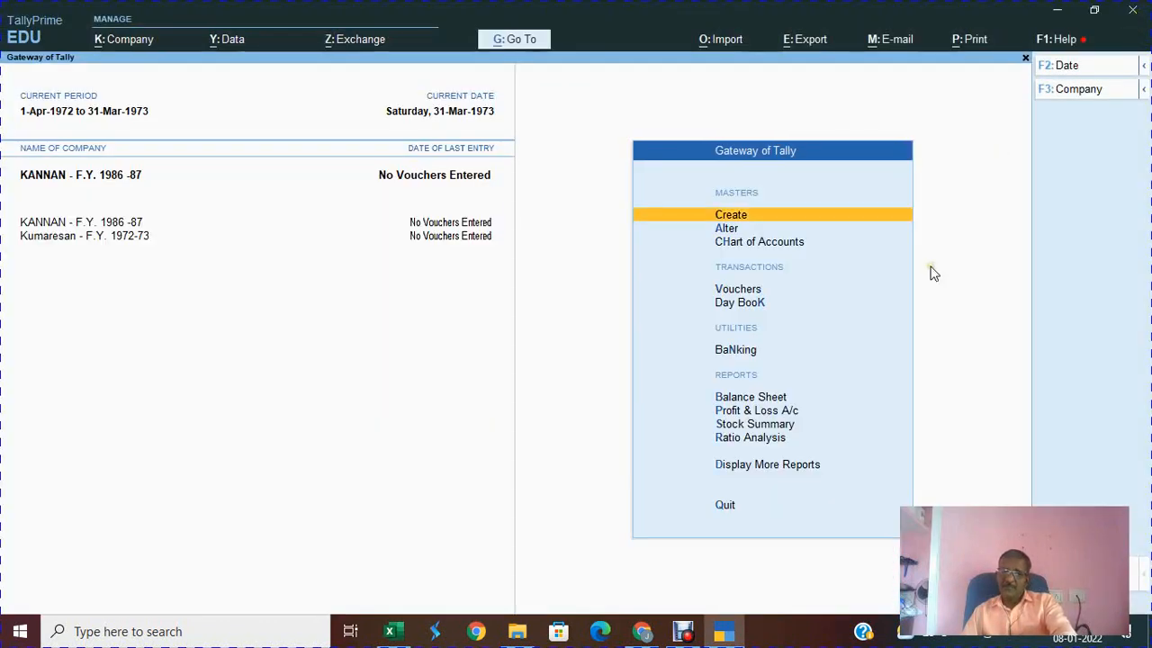
pyautogui.click(137, 631)
pyautogui.write('W')
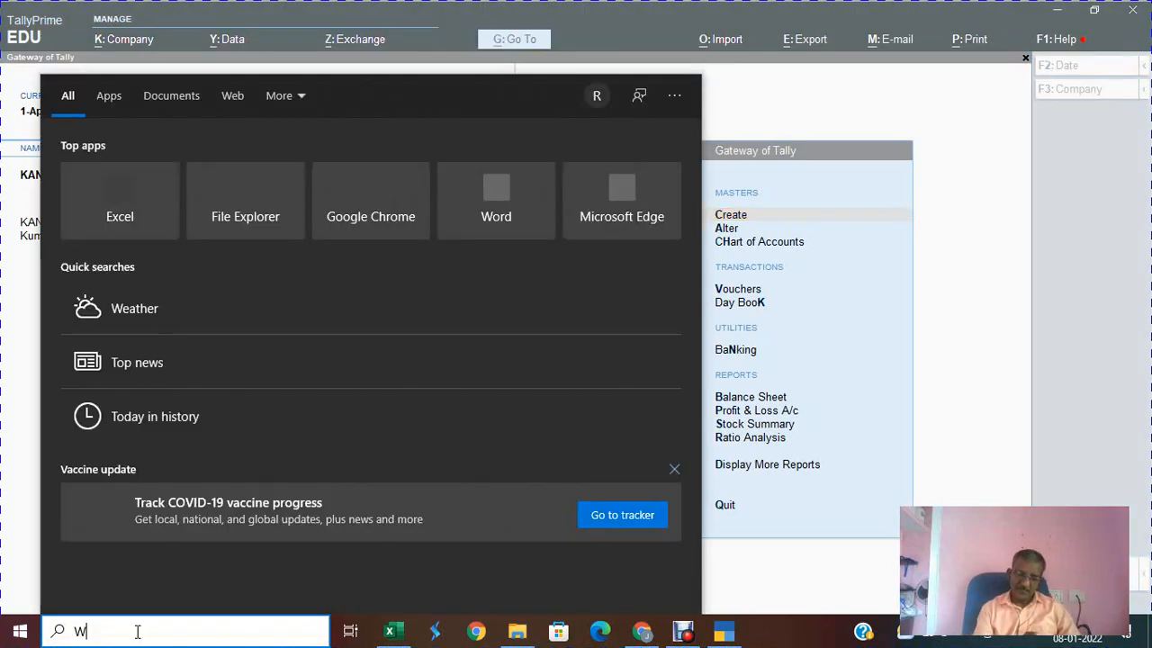
pyautogui.write('ORD')
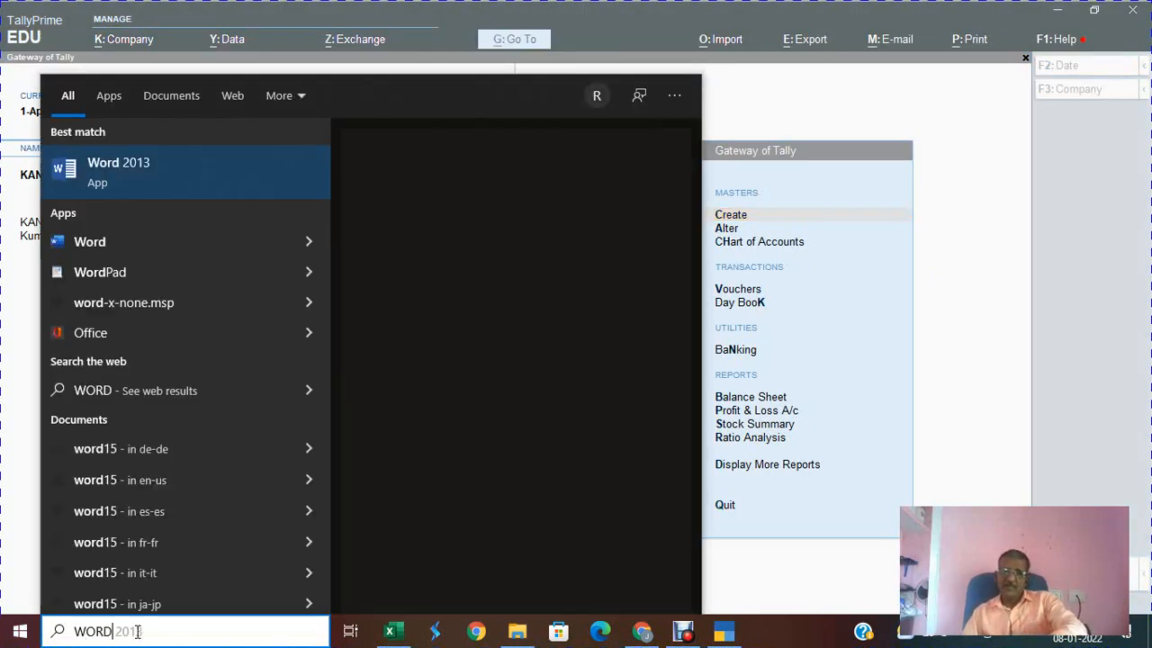
pyautogui.click(94, 168)
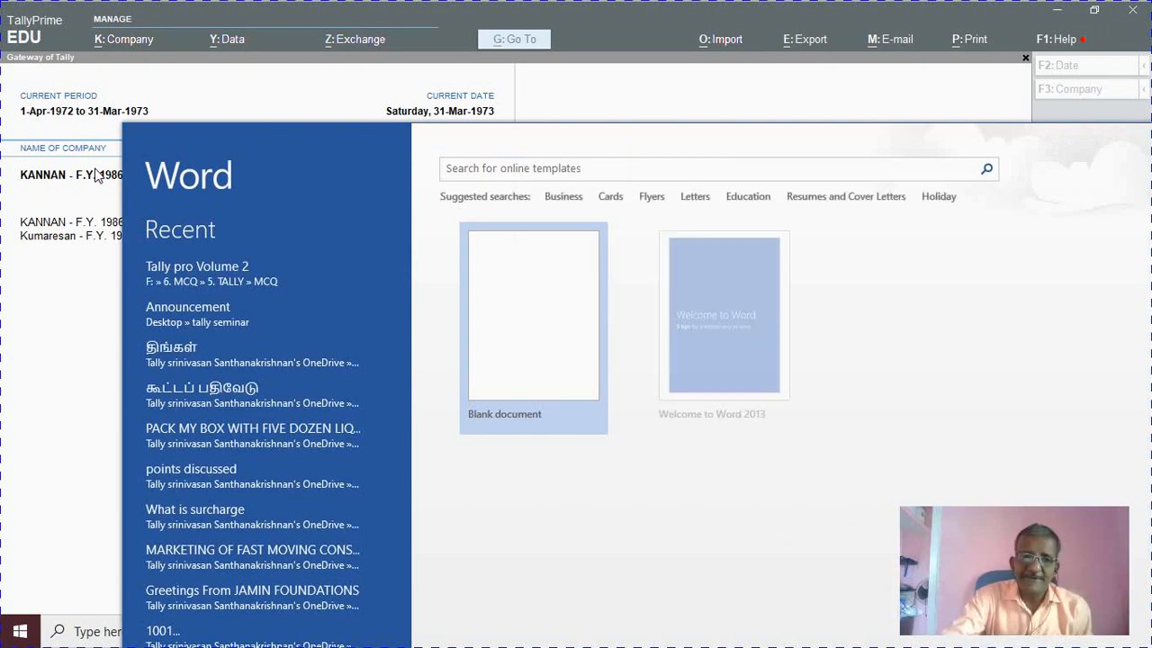
# Step: Create a blank document and maximize the Word window
pyautogui.click(536, 325)
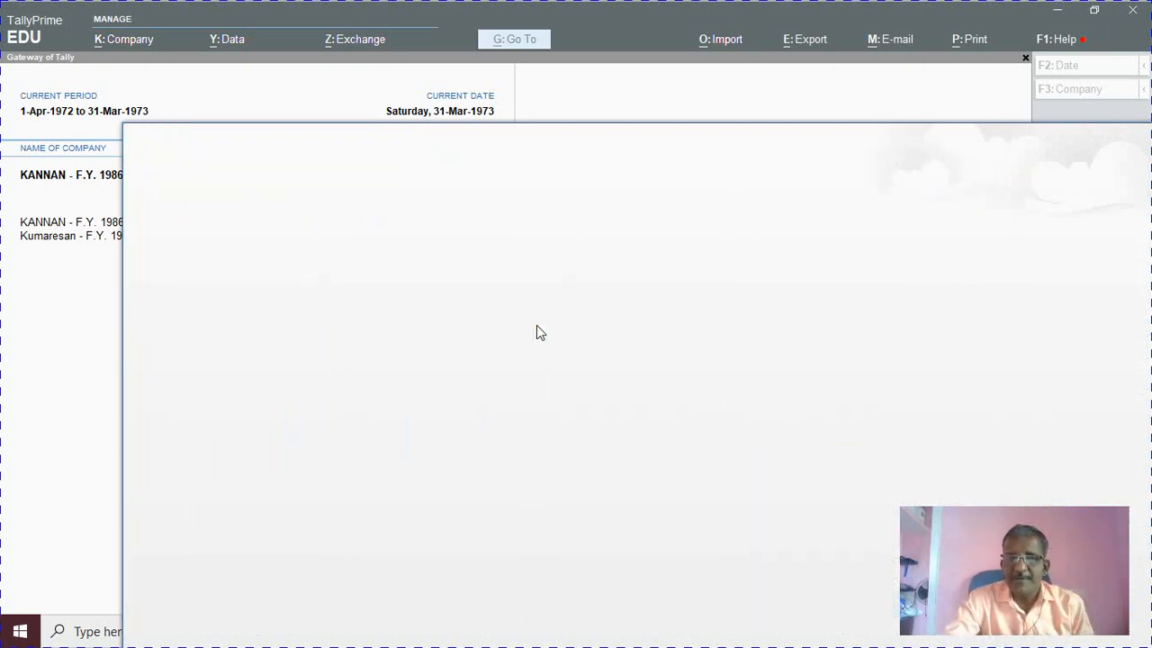
pyautogui.click(848, 165)
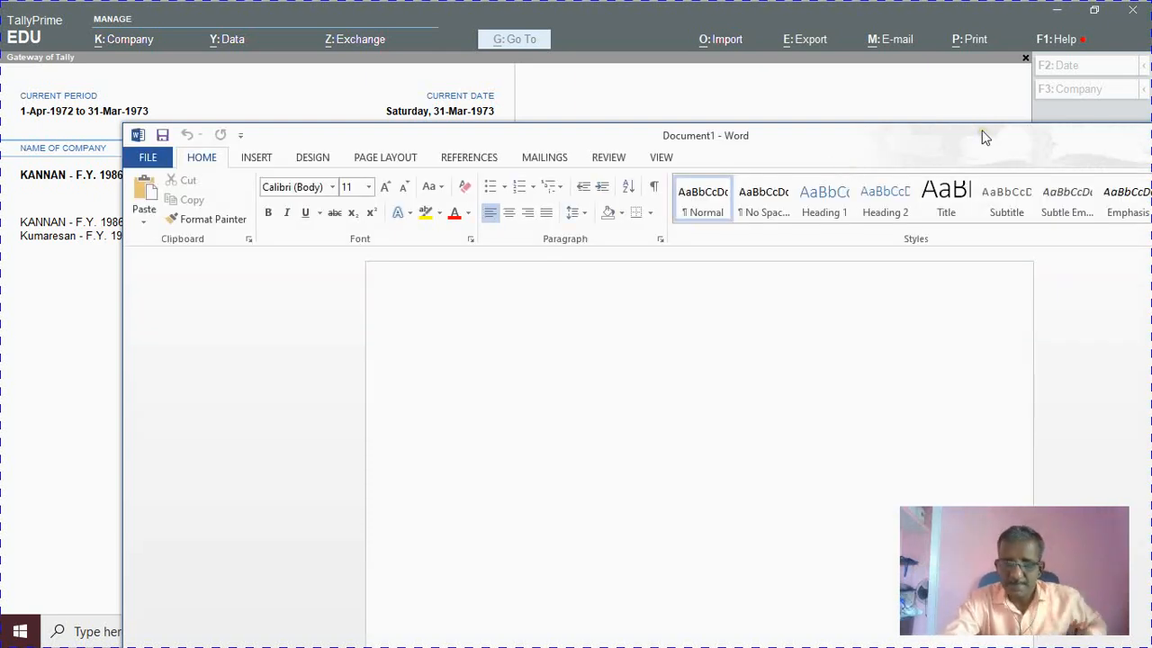
pyautogui.moveTo(985, 136); pyautogui.dragTo(723, 78)
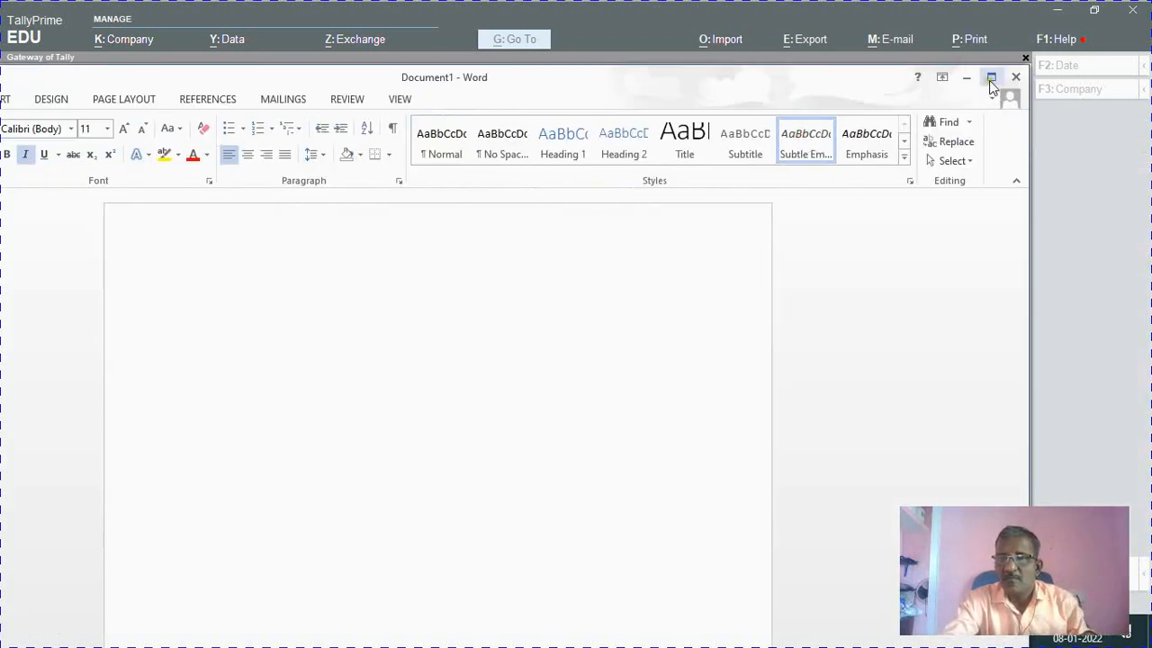
pyautogui.click(990, 76)
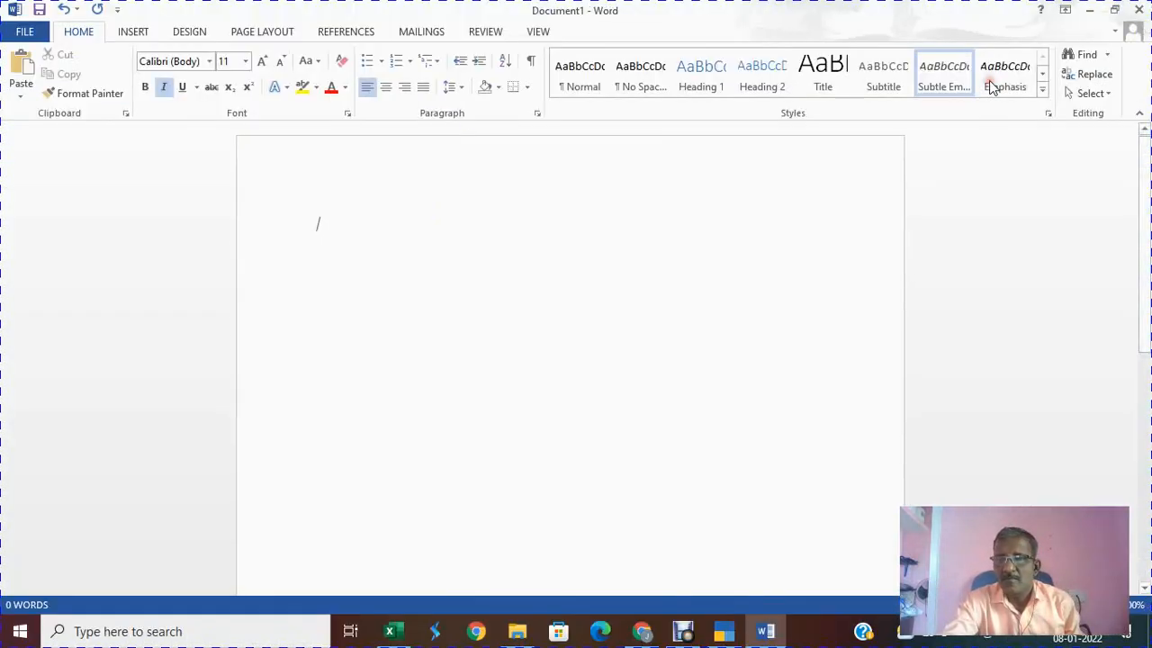
# Step: Type the heading 'Ex 1. Company creation' and list item 'a. Kannan company creation'
pyautogui.click(330, 224)
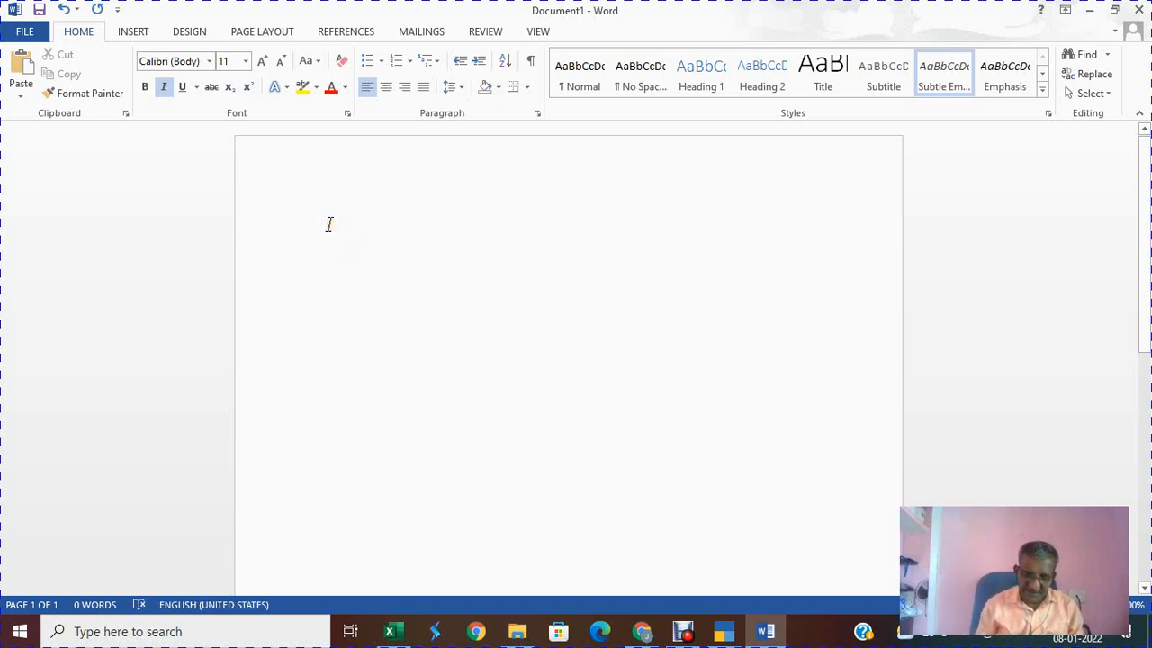
pyautogui.write('e')
pyautogui.press('BackSpace')
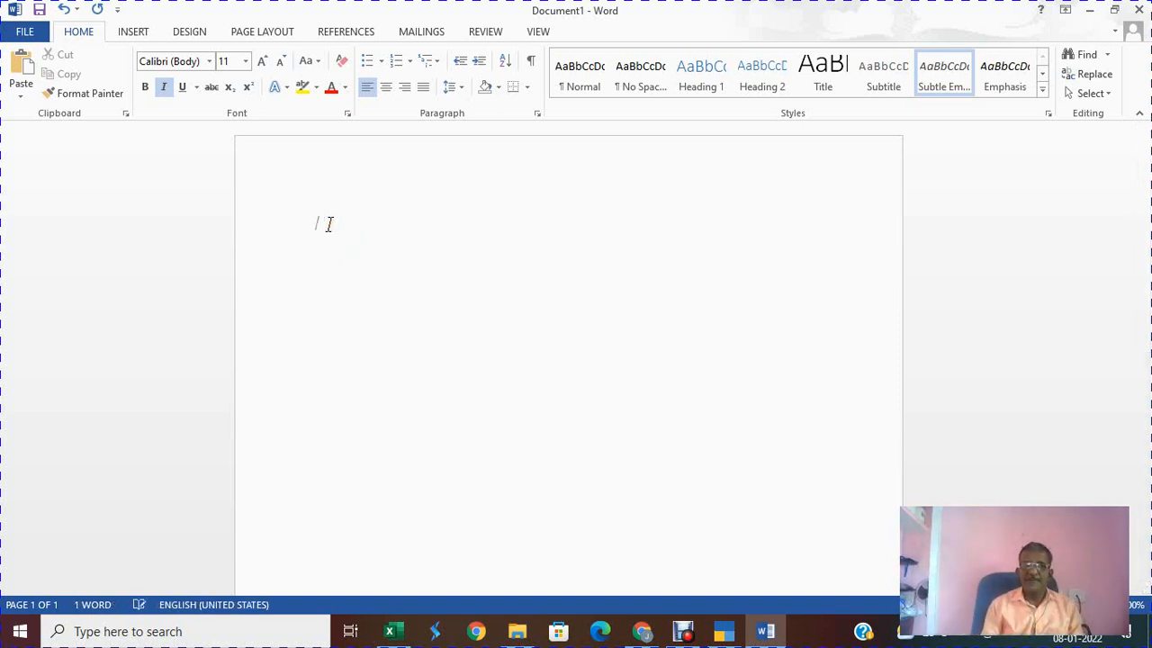
pyautogui.write('Ex')
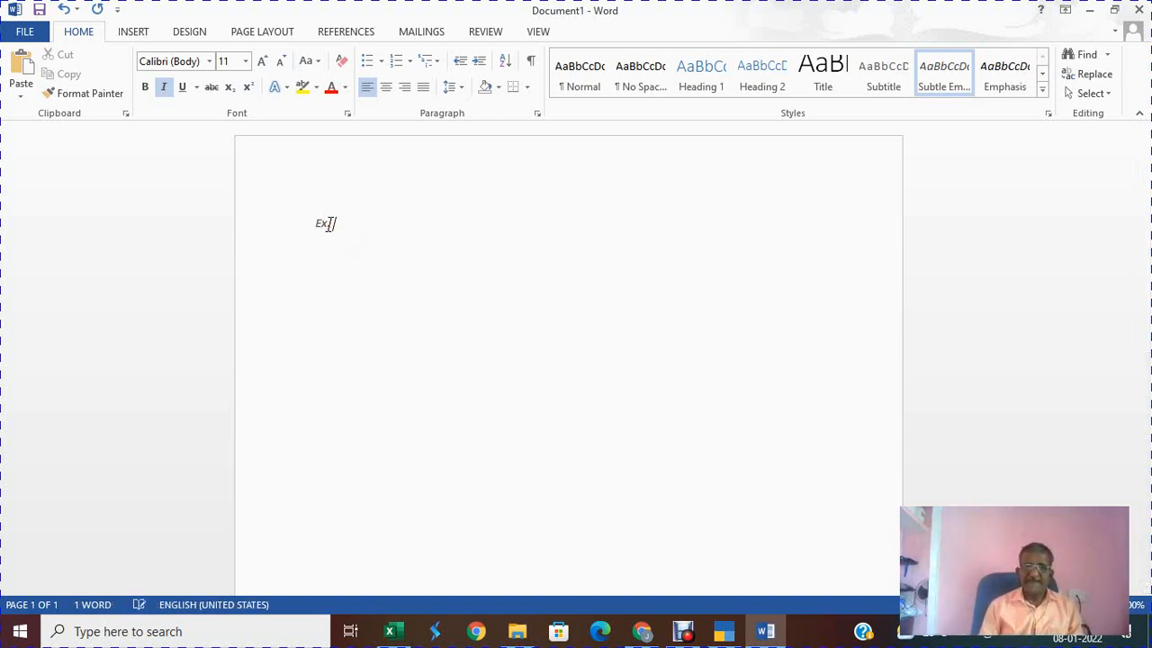
pyautogui.write(' 1. Company creation ')
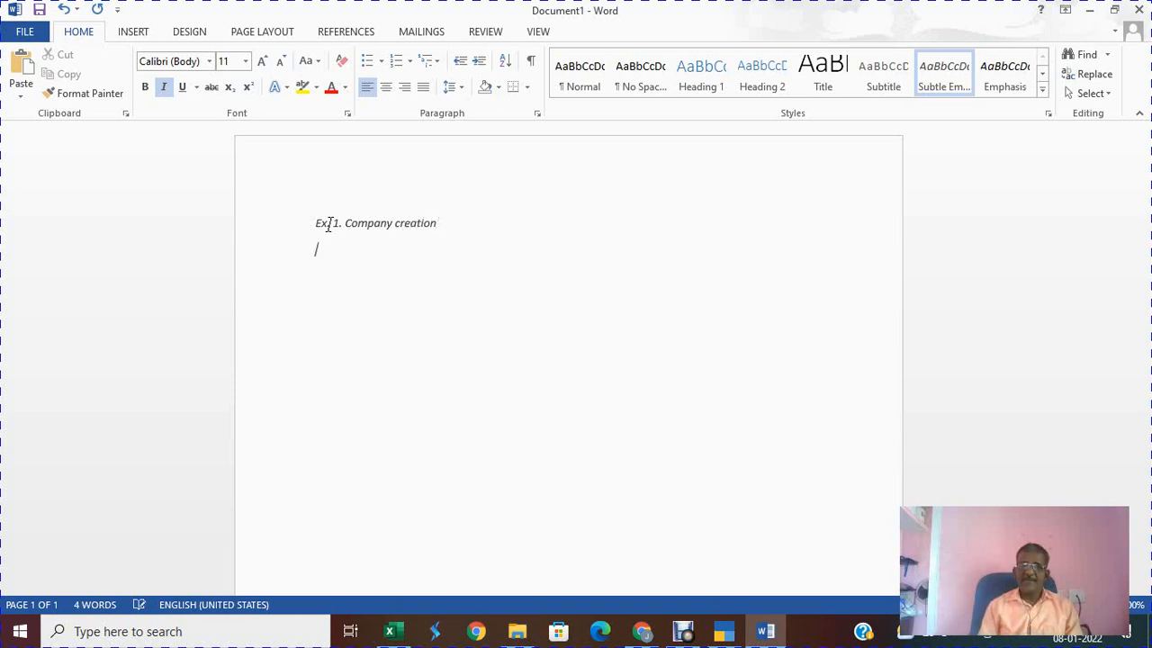
pyautogui.write('a.')
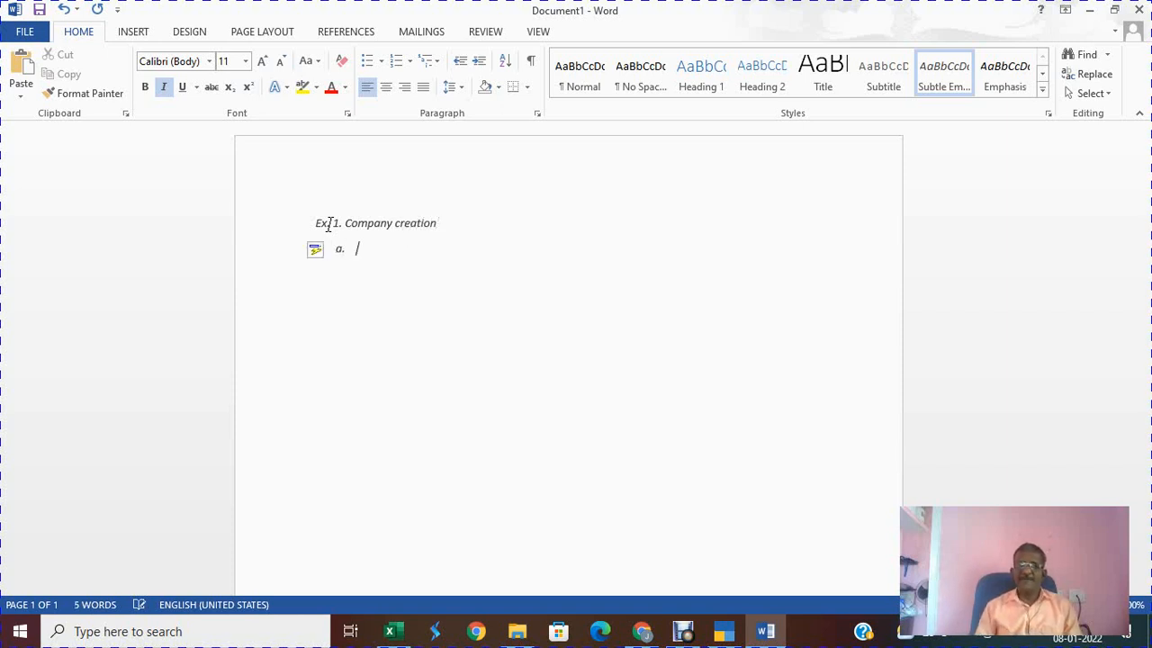
pyautogui.hotkey('alt', 'Tab')
pyautogui.hotkey('alt', 'Tab')
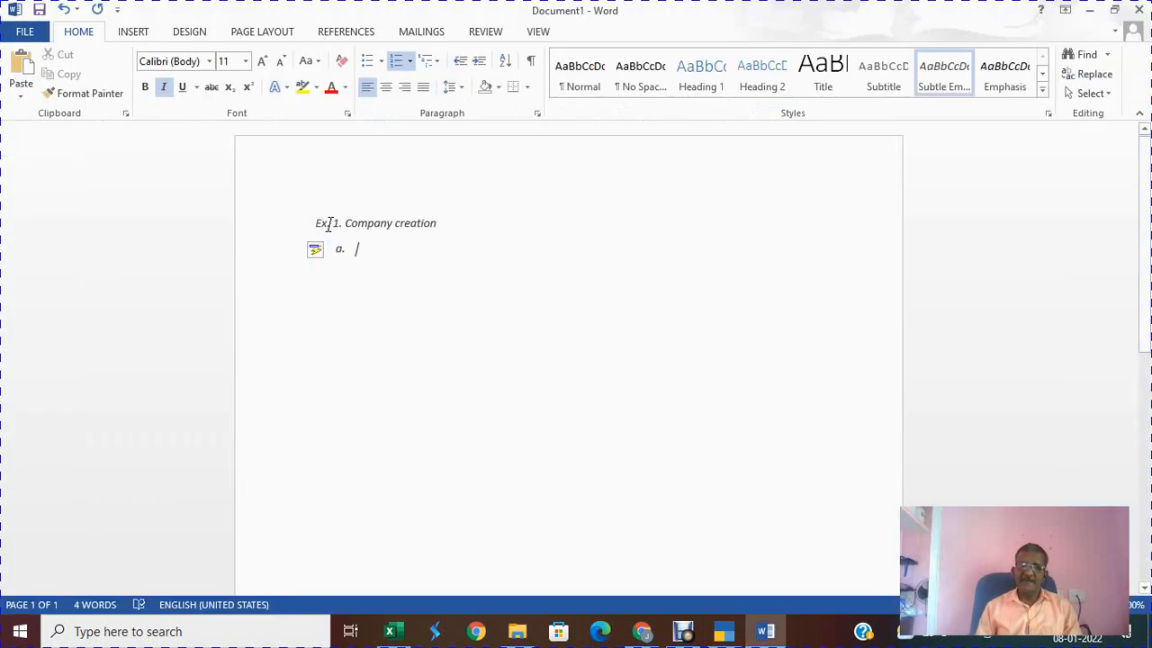
pyautogui.write('Kannan co')
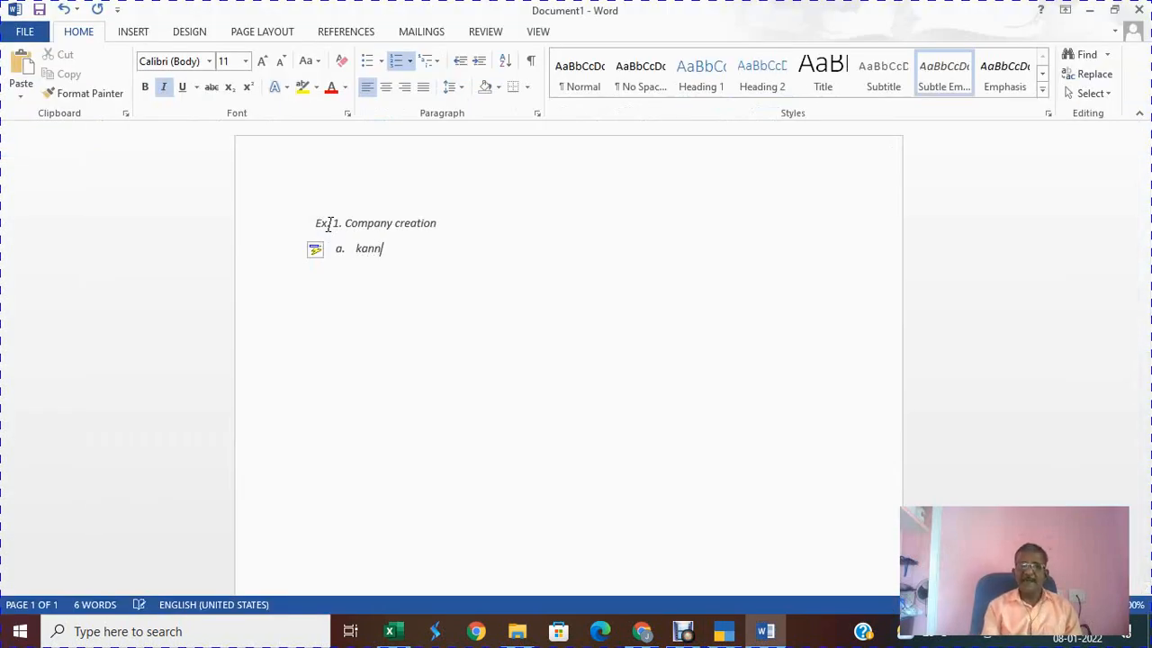
pyautogui.write('mpan')
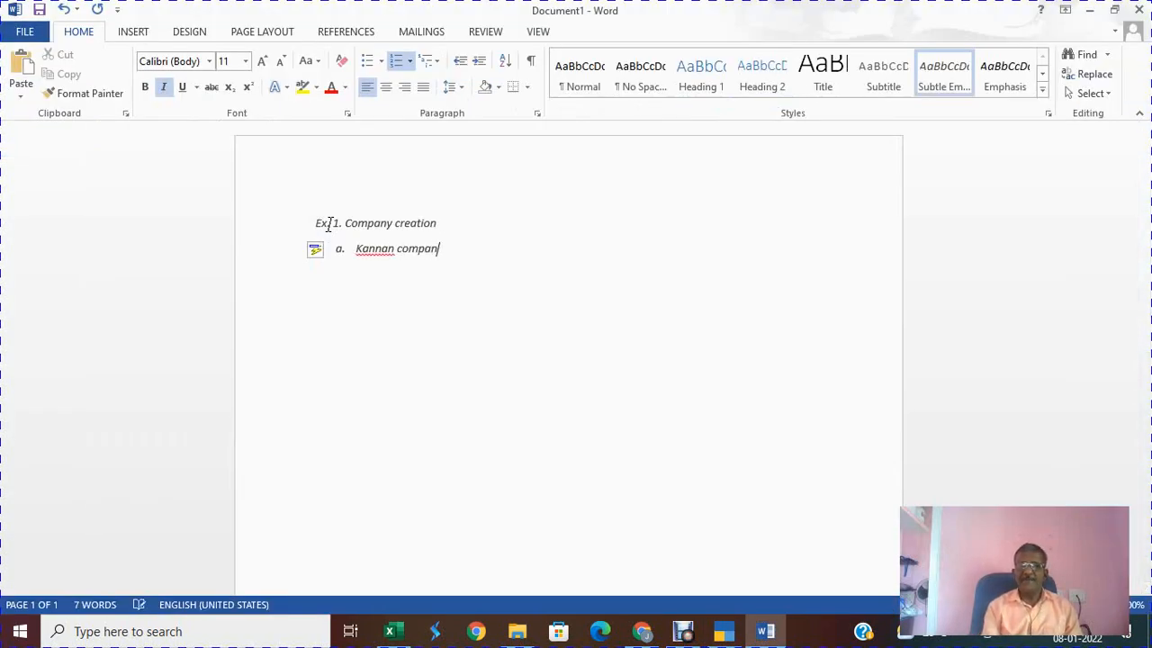
pyautogui.write('y creation')
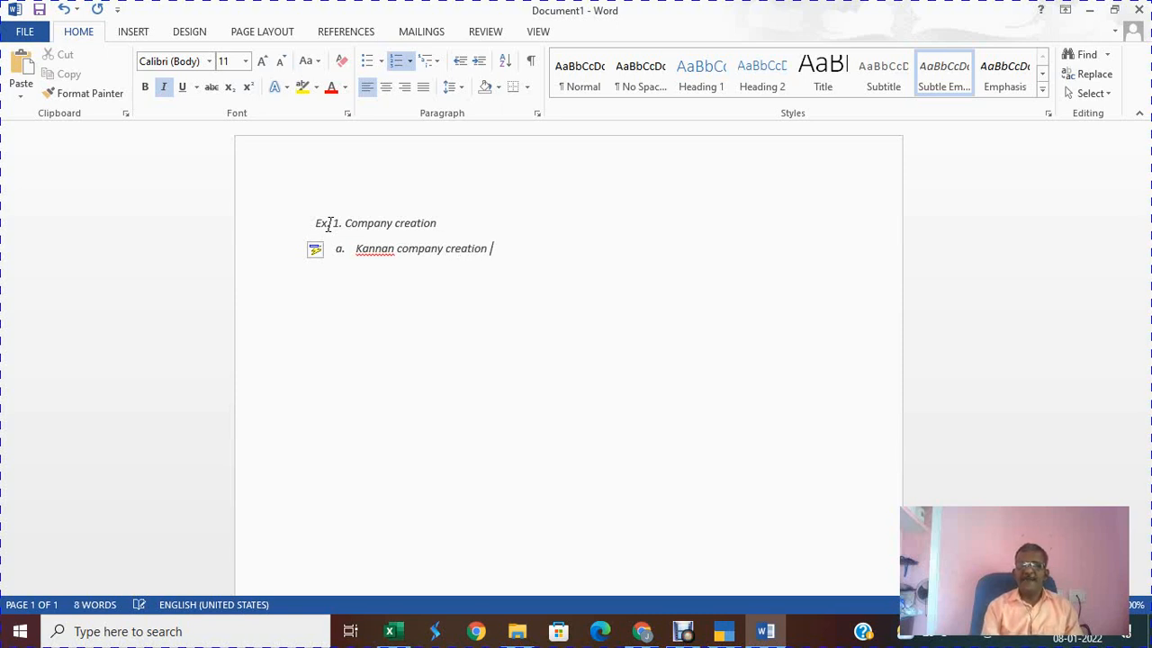
pyautogui.press('Return')
pyautogui.press('BackSpace')
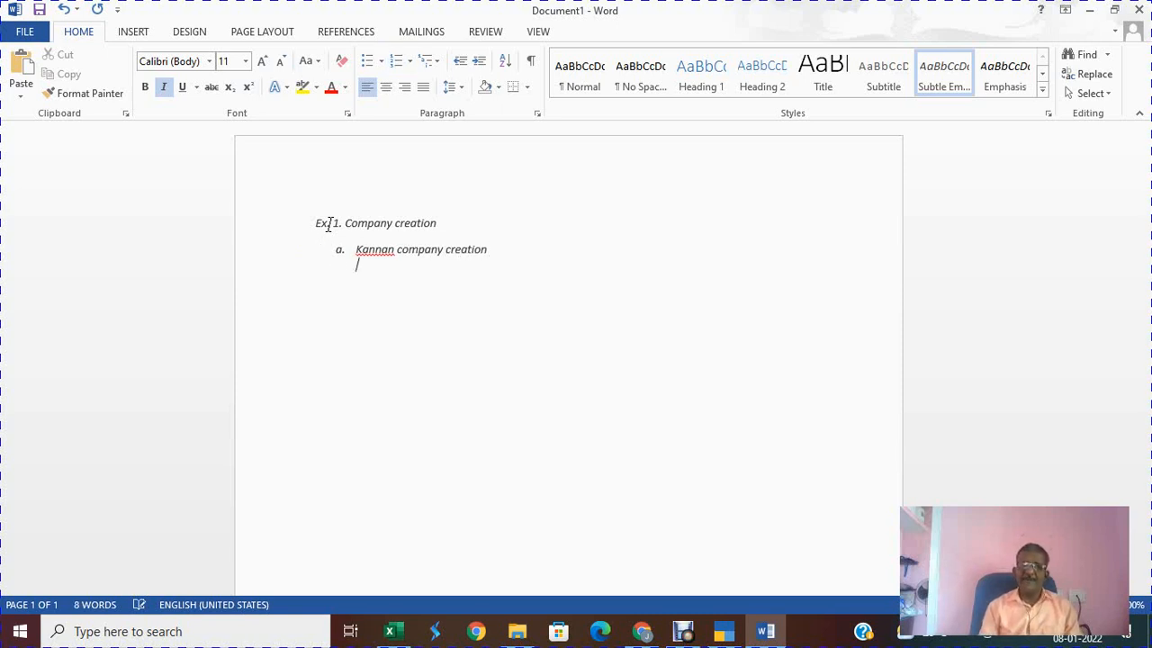
pyautogui.hotkey('alt', 'Tab')
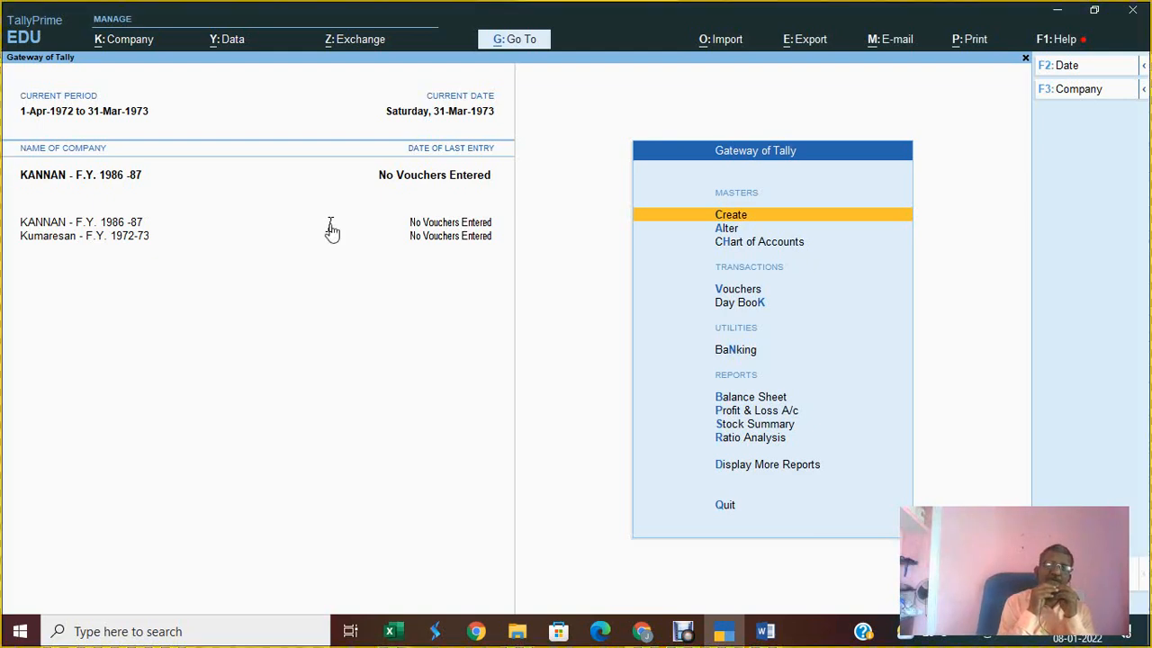
# Step: Snip the Tally window showing the Gateway with both KANNAN and Kumaresan companies
pyautogui.press('super+shift+s')
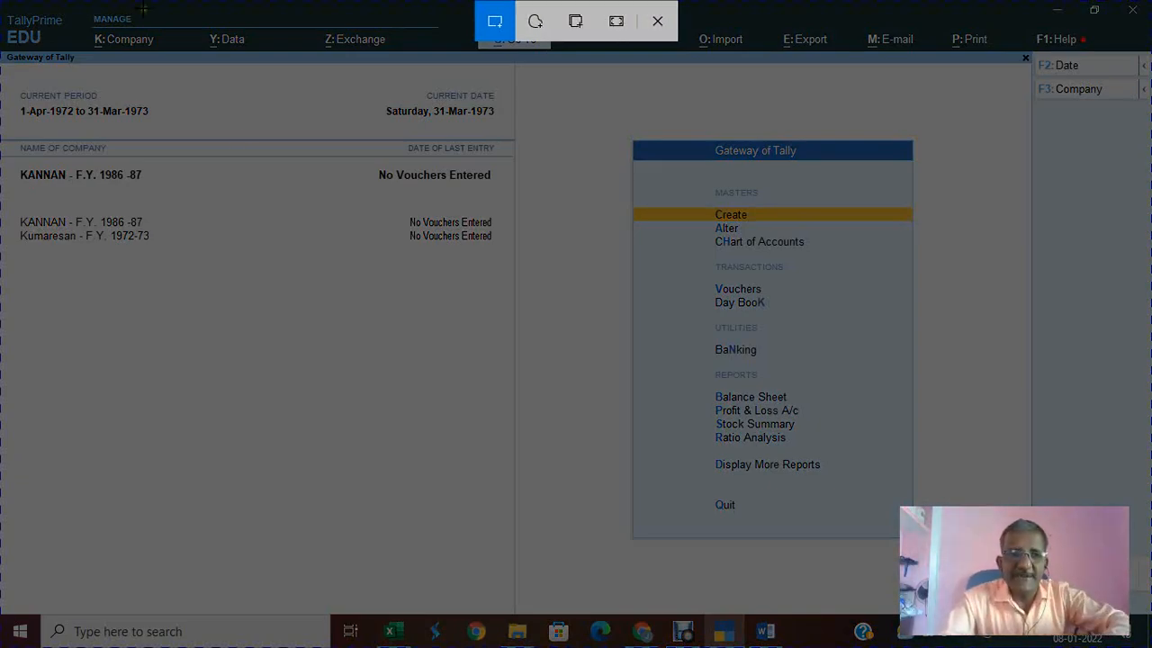
pyautogui.moveTo(6, 5); pyautogui.dragTo(56, 319)
pyautogui.moveTo(56, 318); pyautogui.dragTo(950, 547)
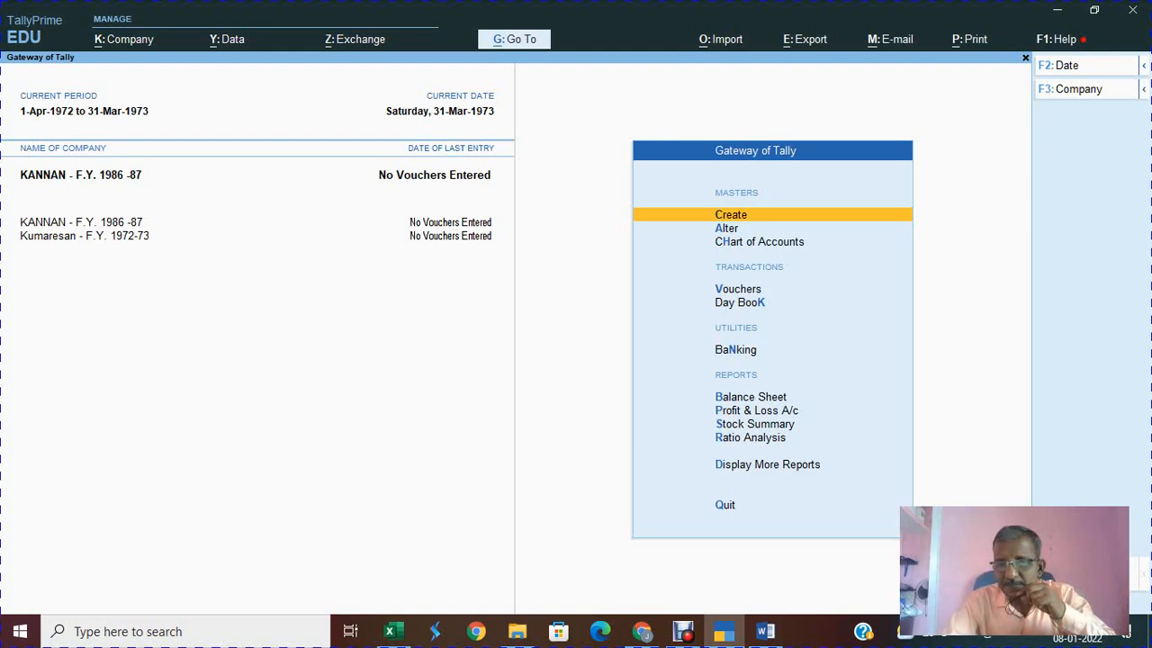
pyautogui.moveTo(772, 635)
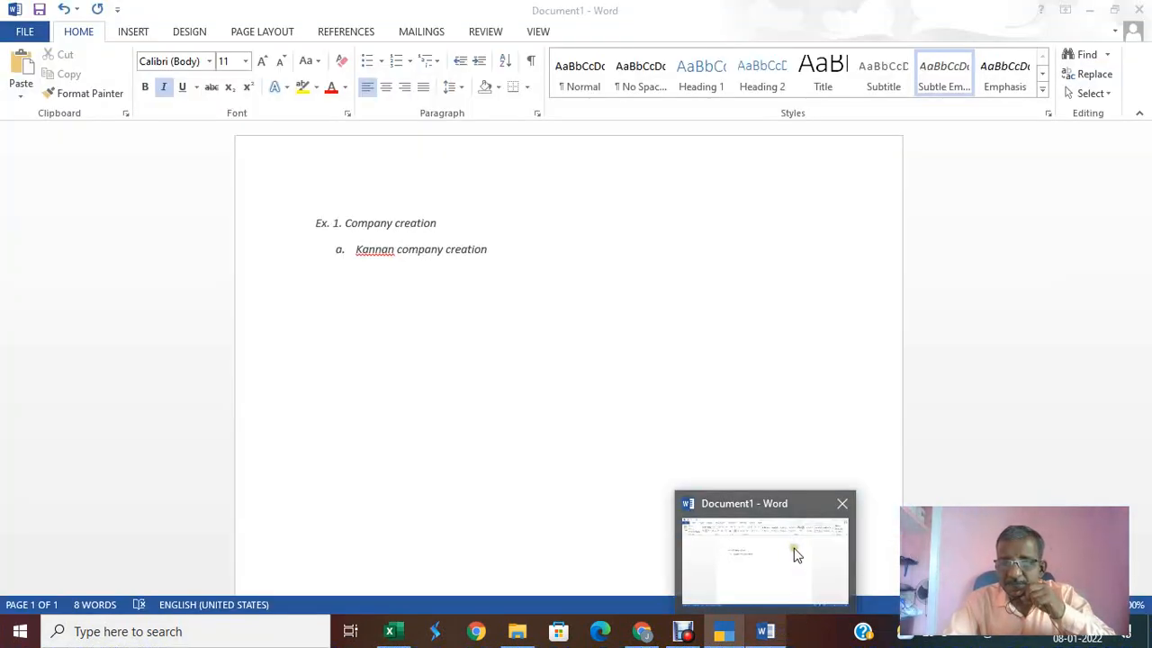
# Step: Paste the Gateway snip under the Kannan item in Word, then switch back to TallyPrime
pyautogui.click(797, 553)
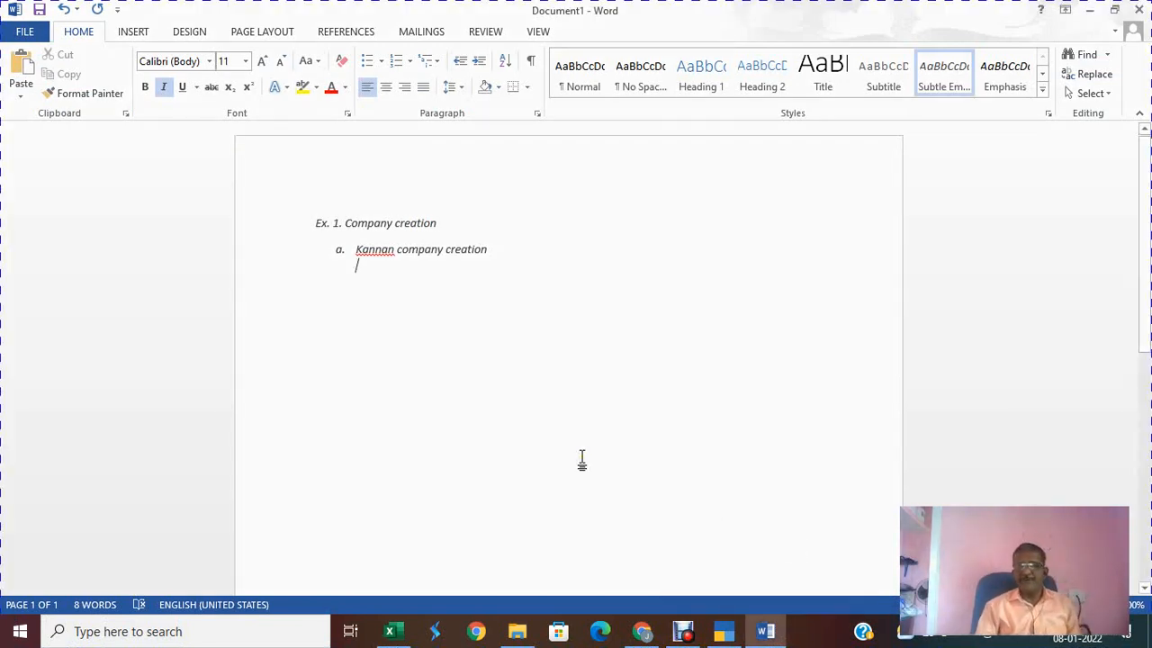
pyautogui.hotkey('ctrl', 'v')
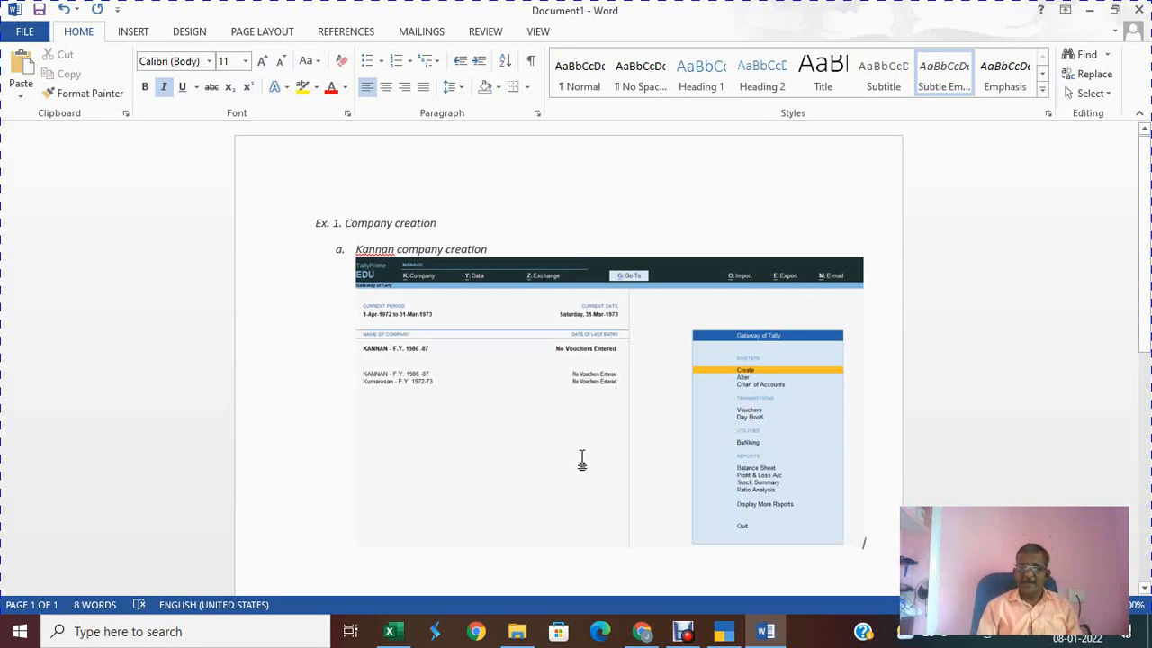
pyautogui.hotkey('alt', 'Tab')
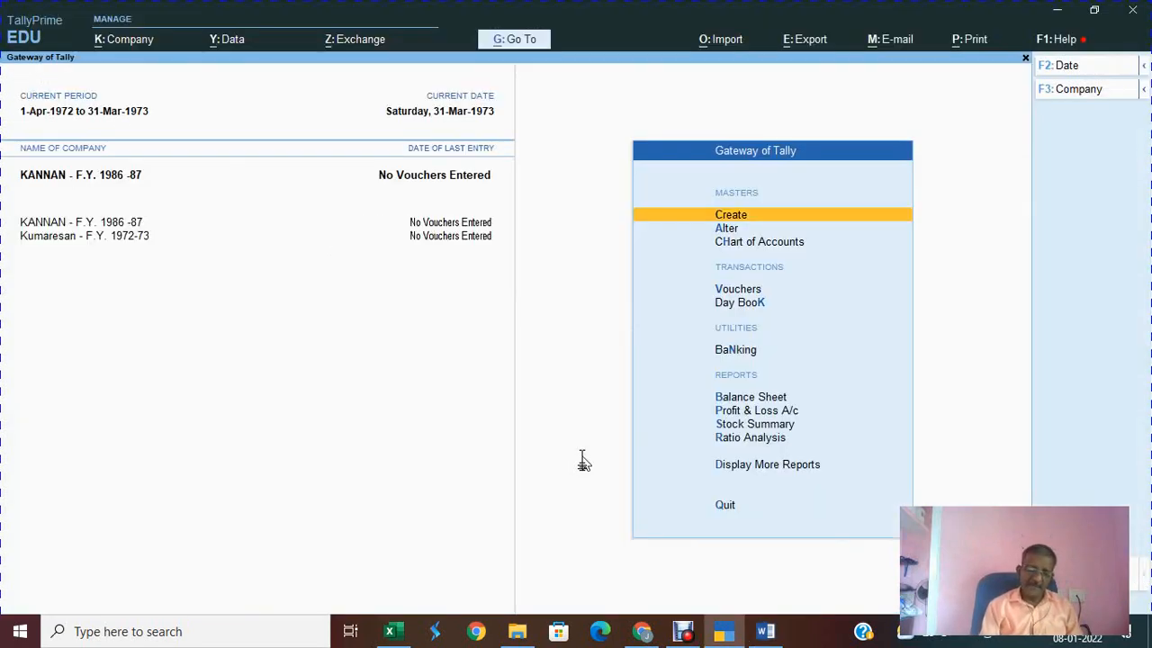
# Step: Shut the KANNAN company so only Kumaresan remains, then snip the full Gateway screen
pyautogui.hotkey('alt', 'k')
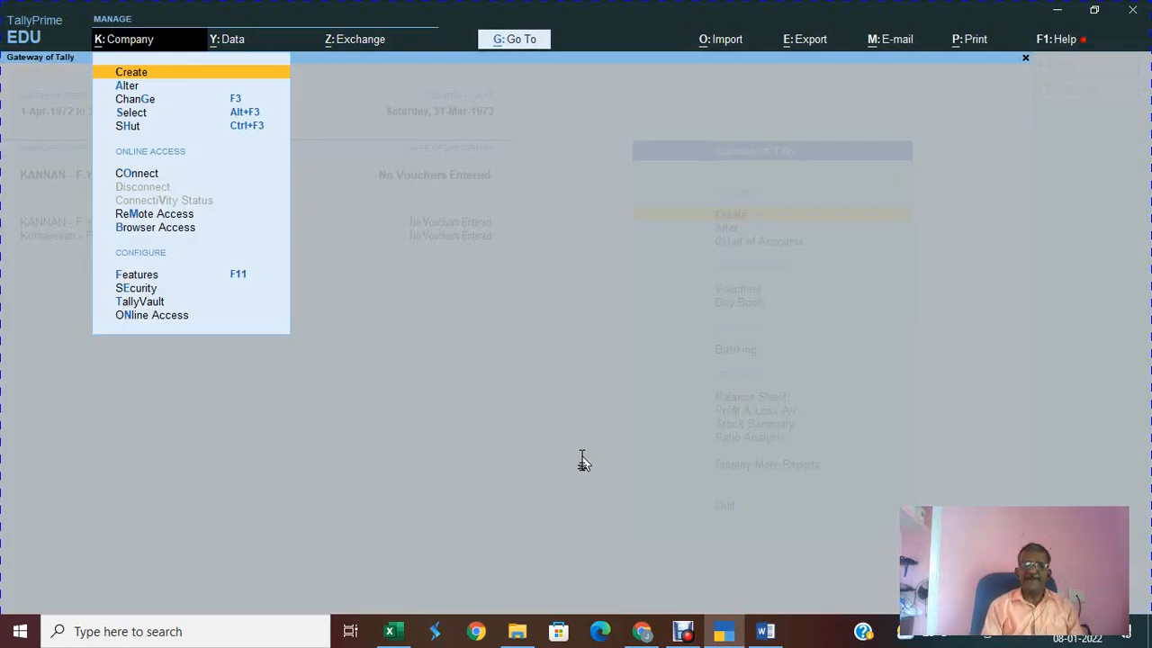
pyautogui.press('Escape')
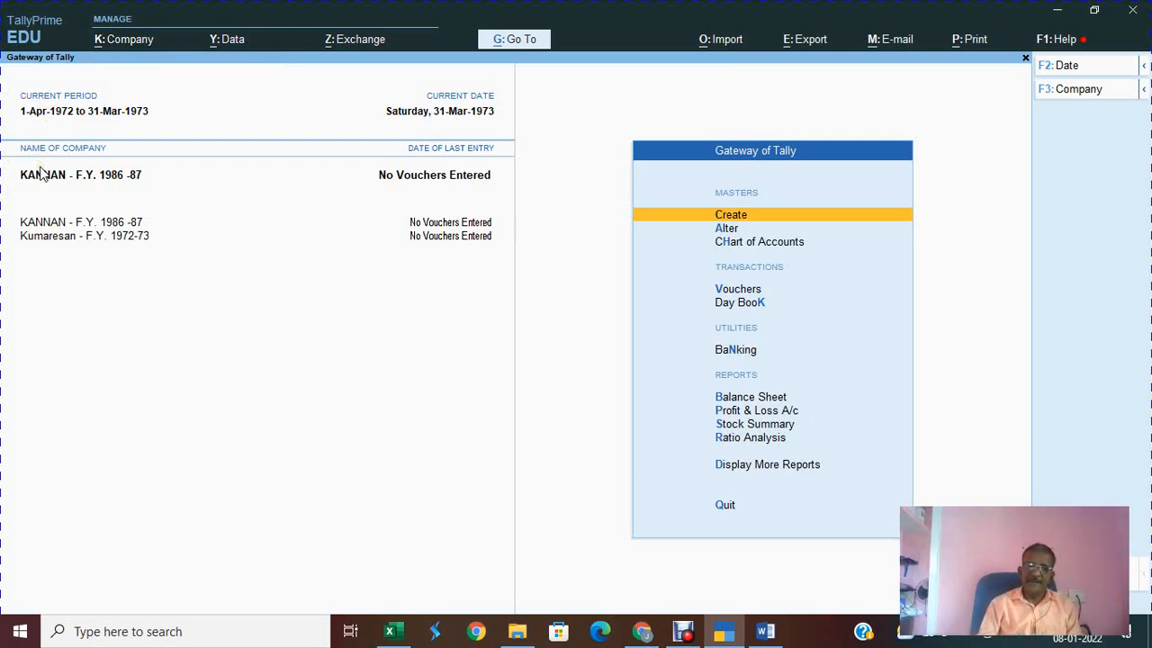
pyautogui.press('alt')
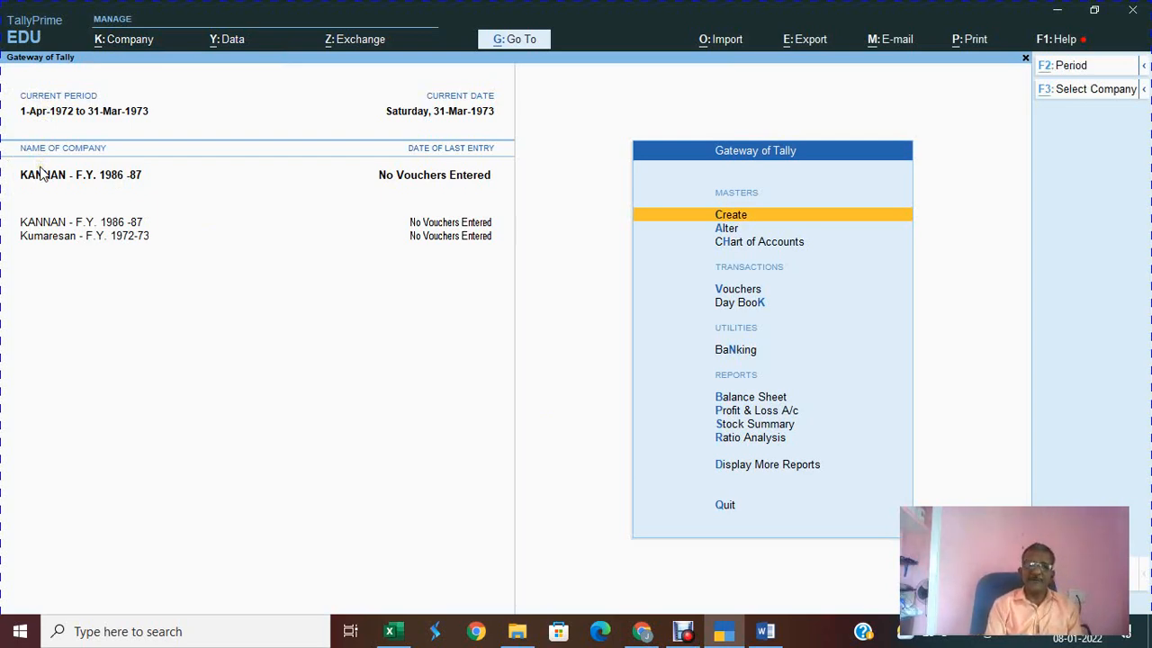
pyautogui.hotkey('alt', 'k')
pyautogui.press('h')
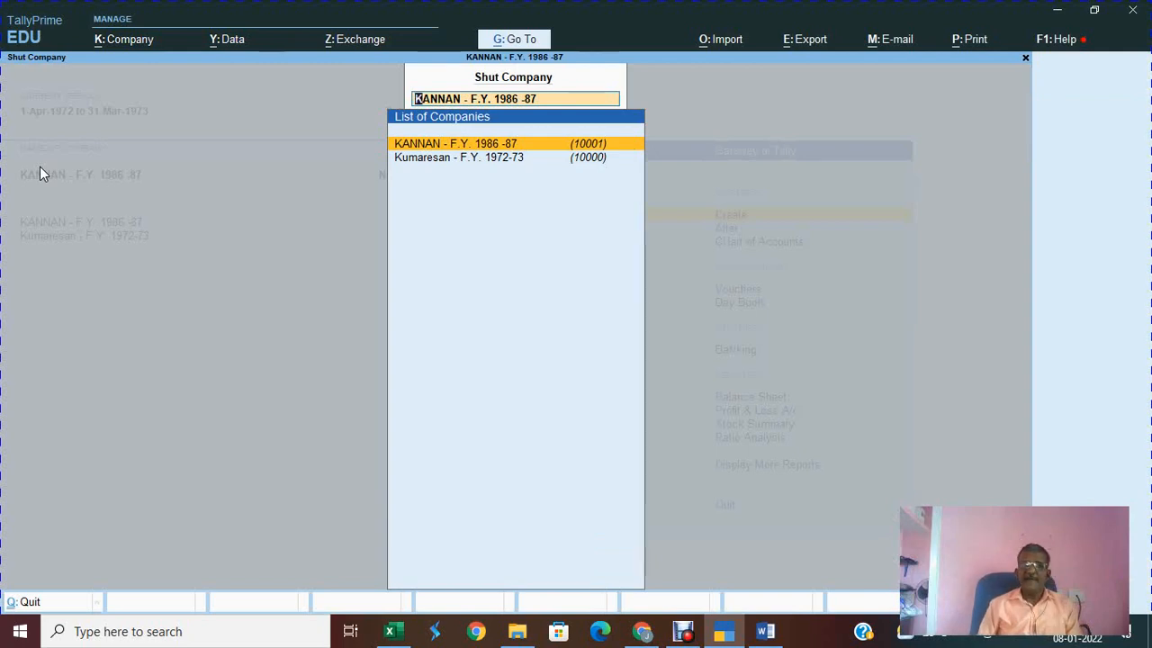
pyautogui.press('Return')
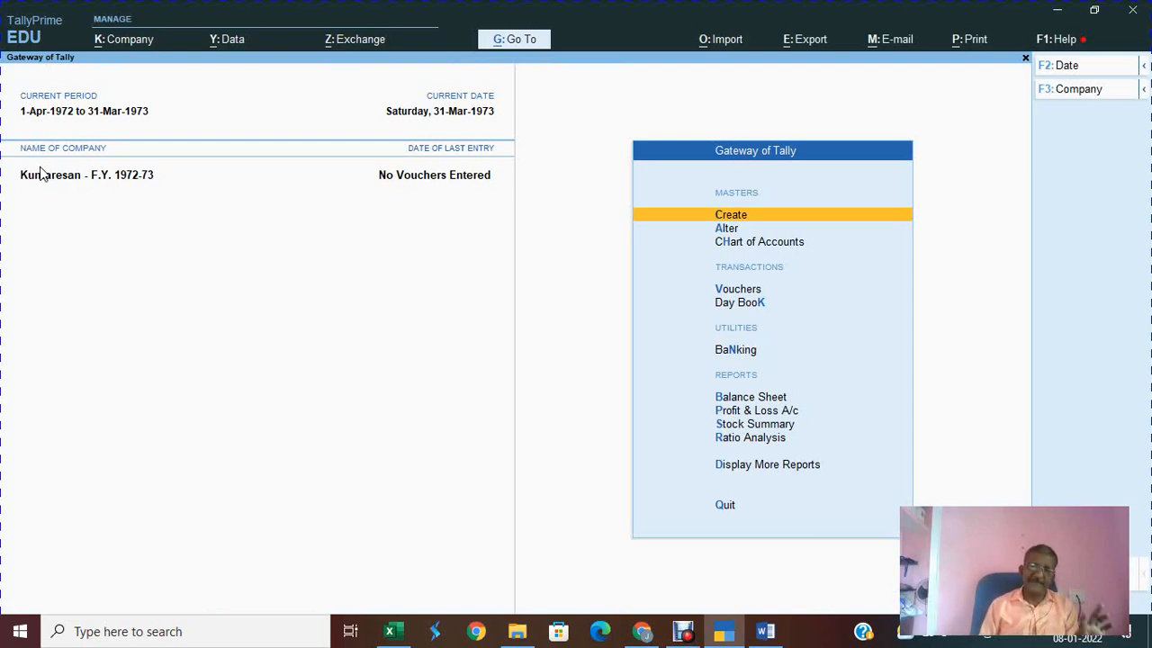
pyautogui.press('super+shift+s')
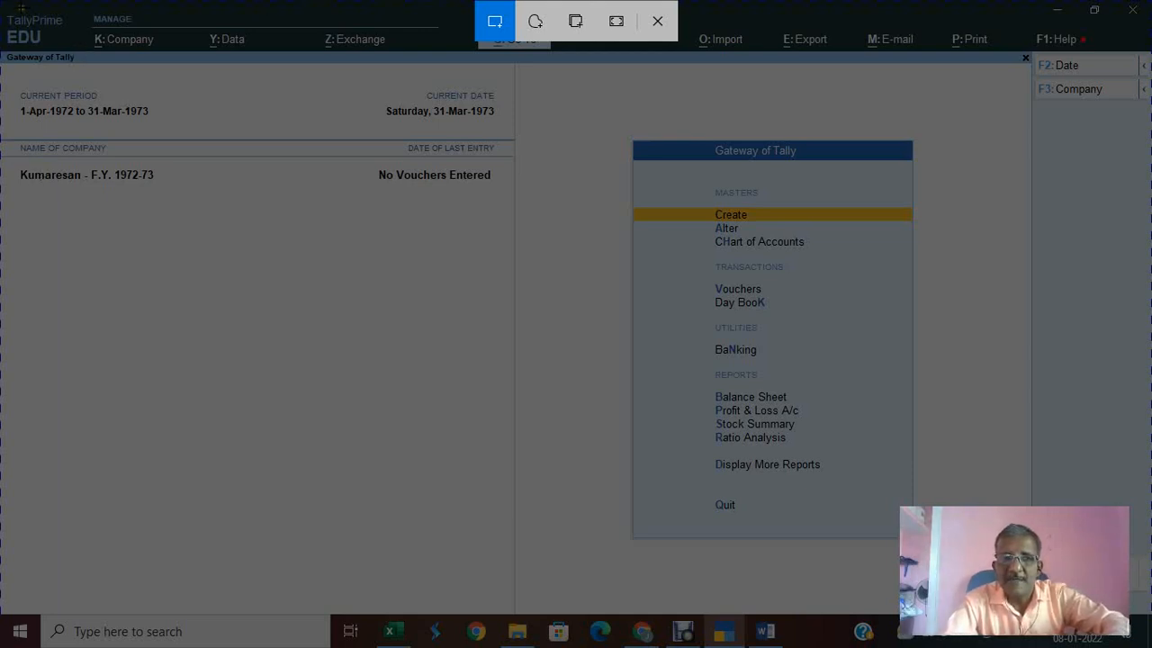
pyautogui.moveTo(9, 4); pyautogui.dragTo(1146, 549)
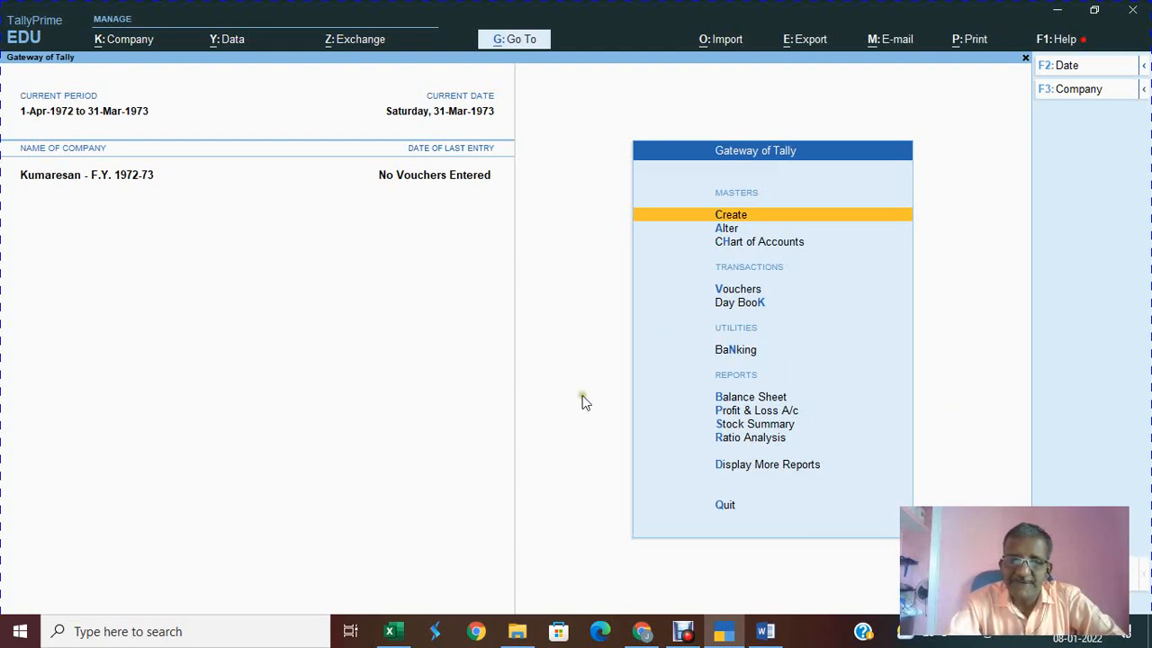
# Step: Below the Kannan screenshot, add 'b. kumaresan company' and paste the Kumaresan Gateway snip
pyautogui.moveTo(766, 633)
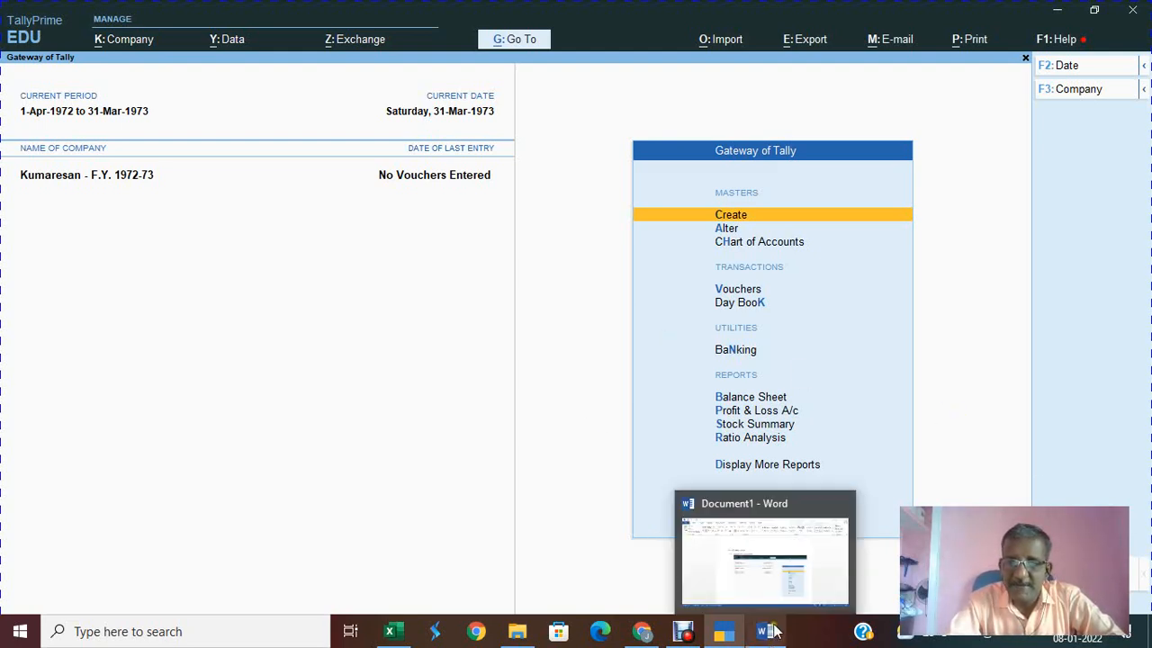
pyautogui.click(778, 561)
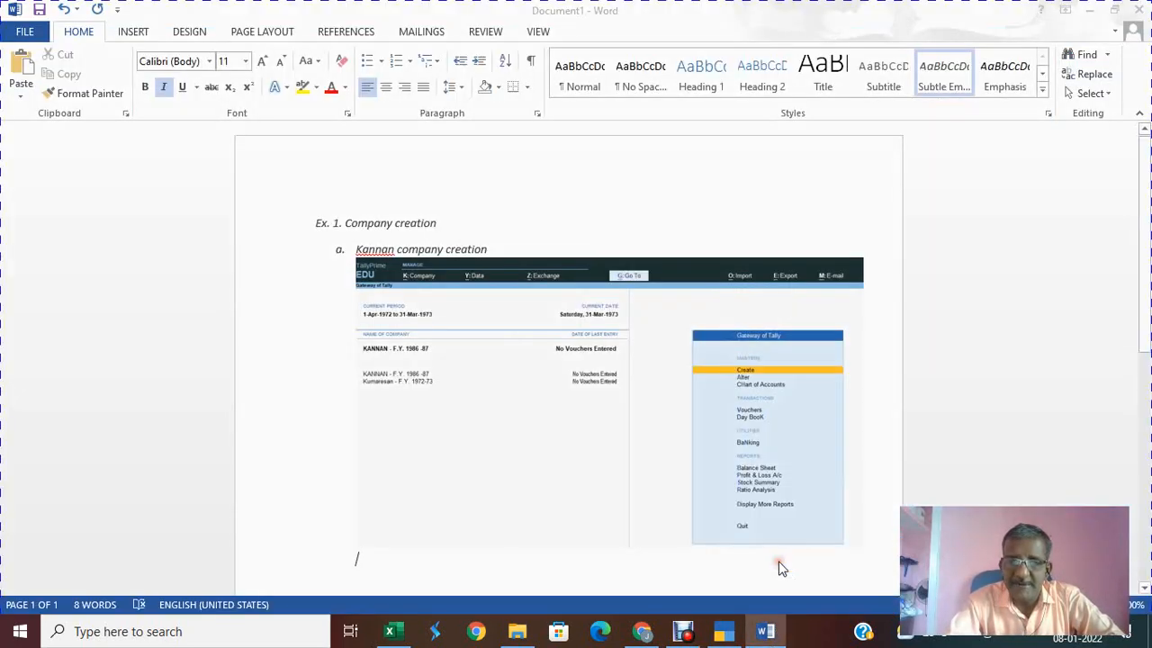
pyautogui.click(849, 540)
pyautogui.click(875, 538)
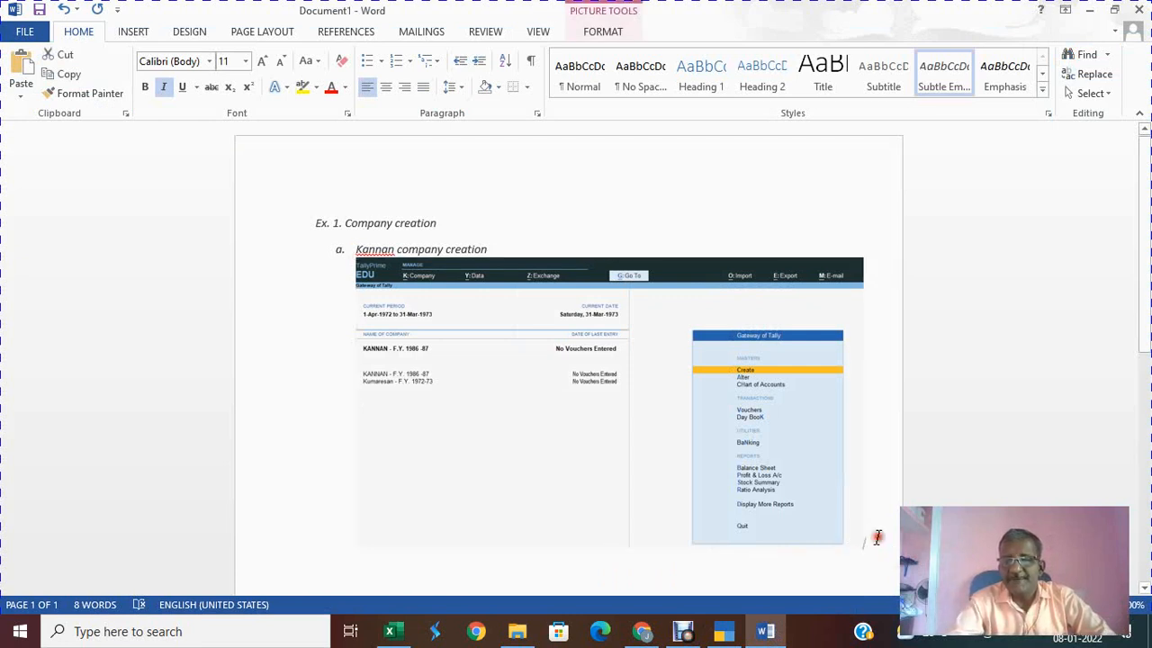
pyautogui.press('Return')
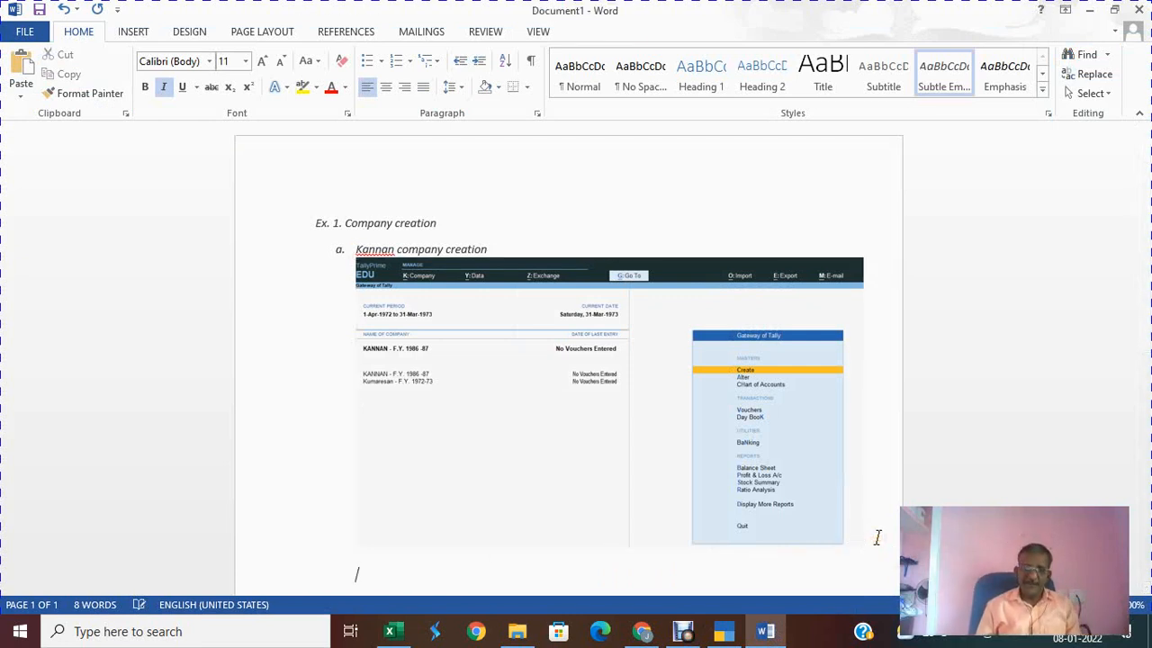
pyautogui.write('b. kuma')
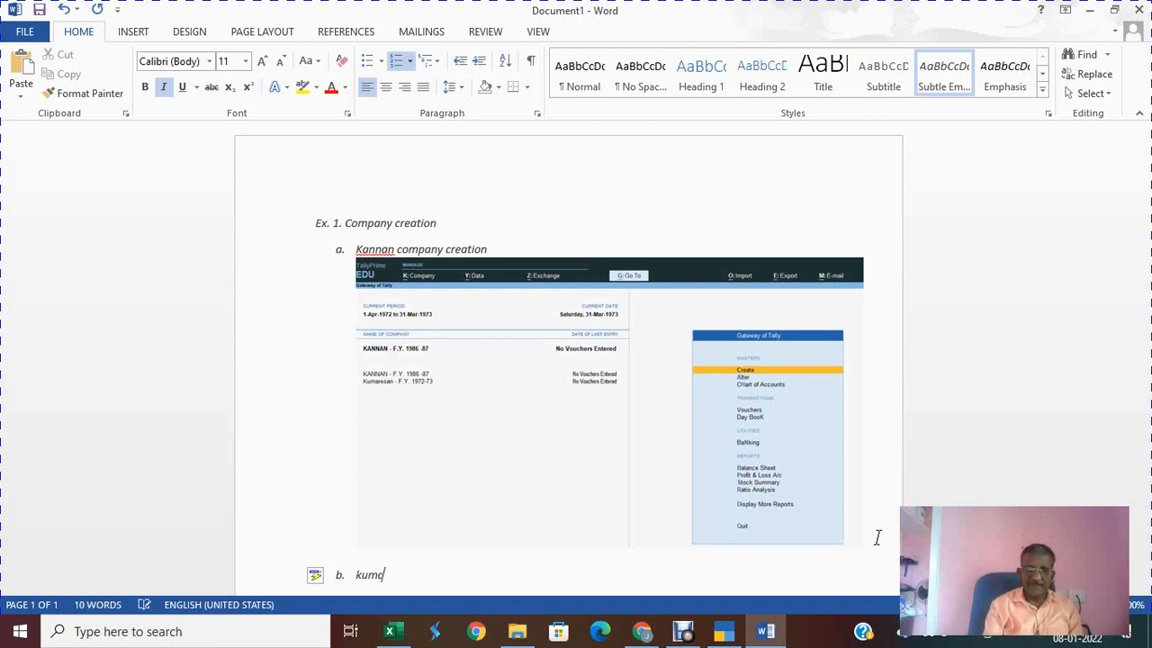
pyautogui.write('resan c')
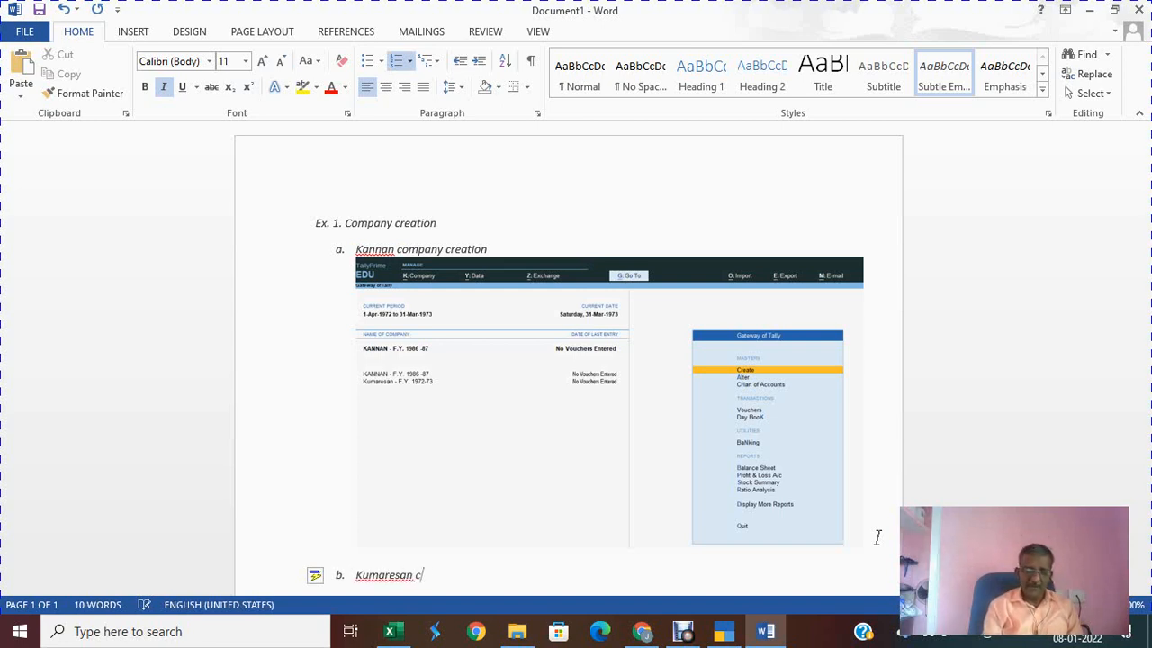
pyautogui.write('ompany')
pyautogui.press('Return')
pyautogui.press('Return')
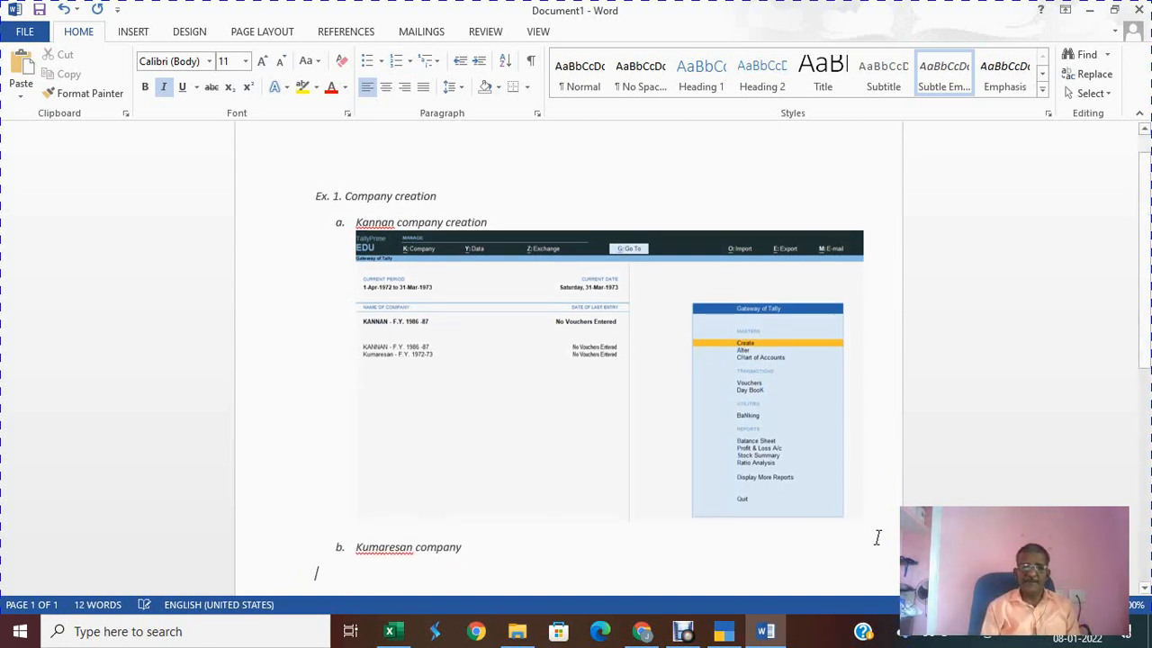
pyautogui.hotkey('ctrl', 'v')
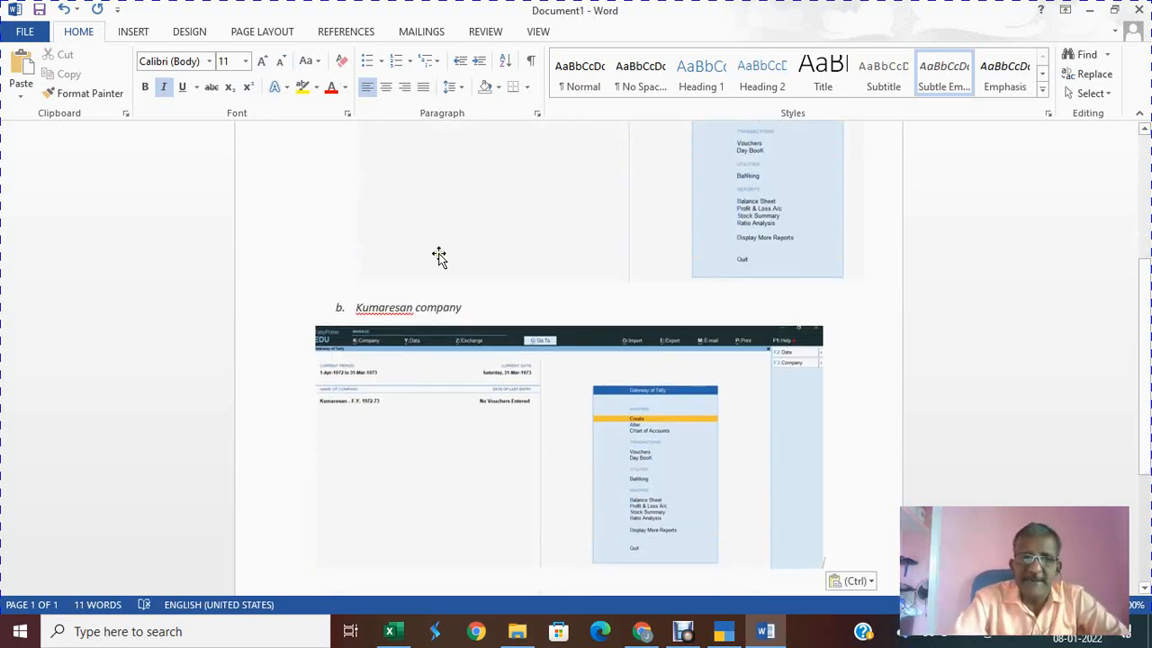
# Step: Save the document to the Desktop as PDF named 'Ex. 1. company creattion'
pyautogui.click(25, 33)
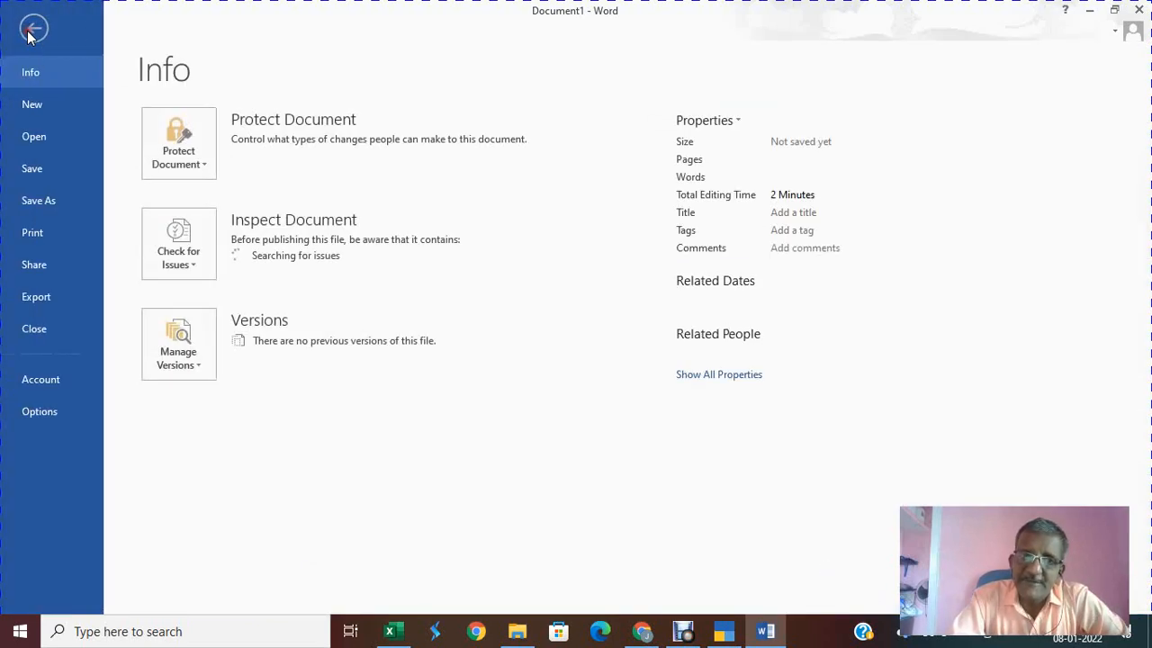
pyautogui.click(55, 199)
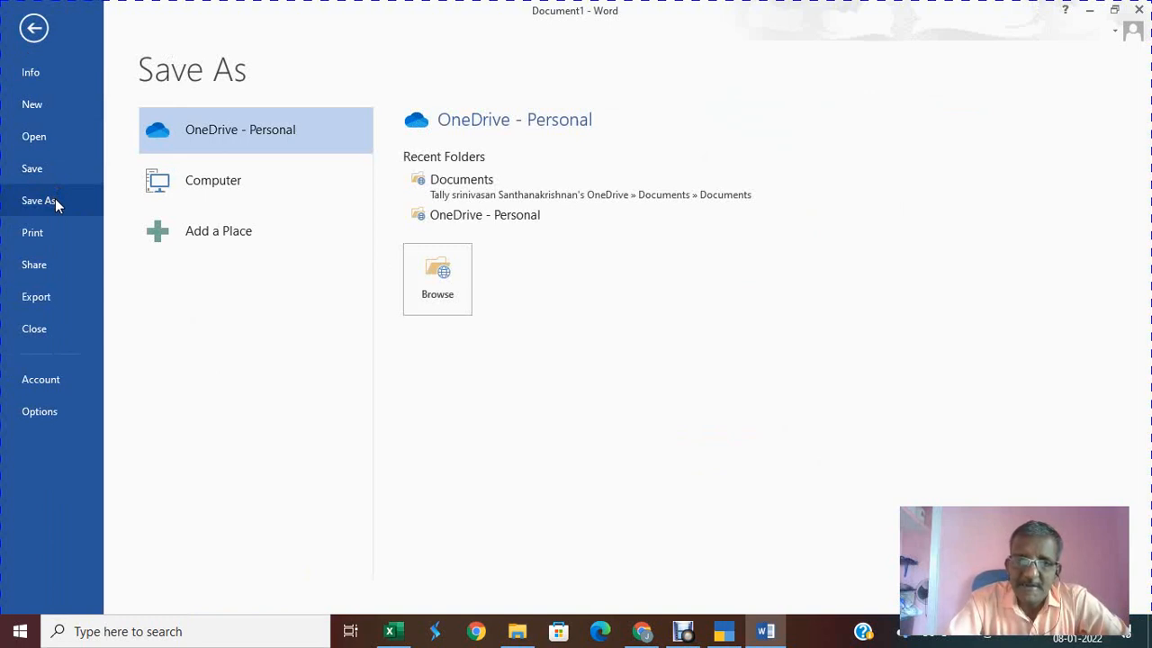
pyautogui.click(250, 195)
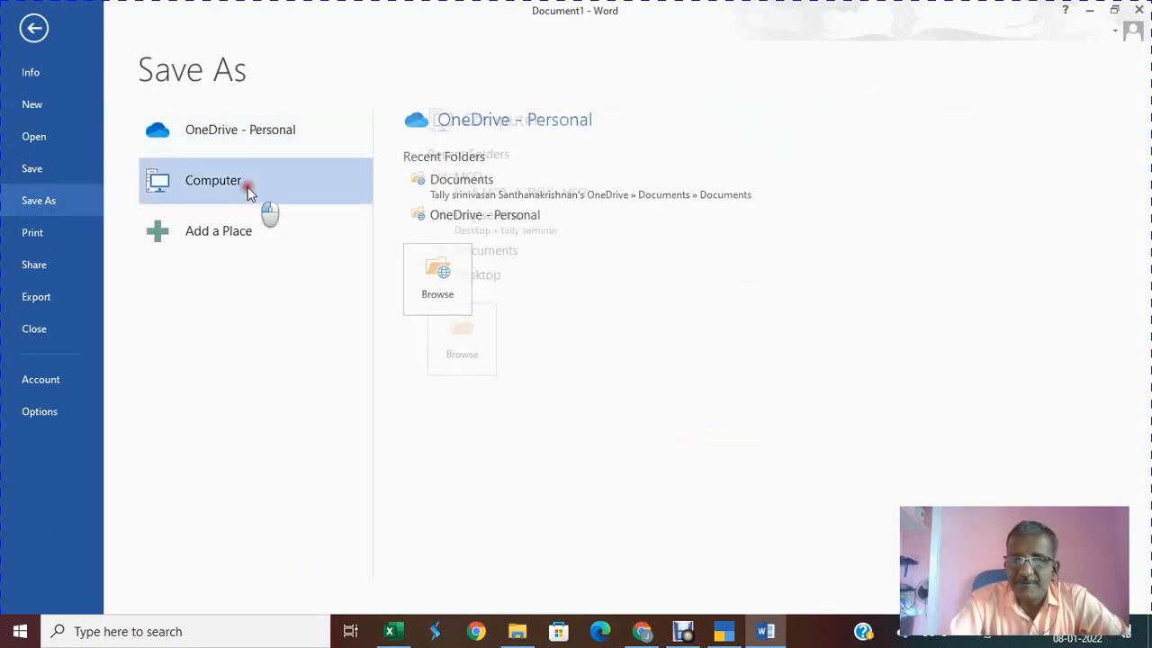
pyautogui.click(250, 194)
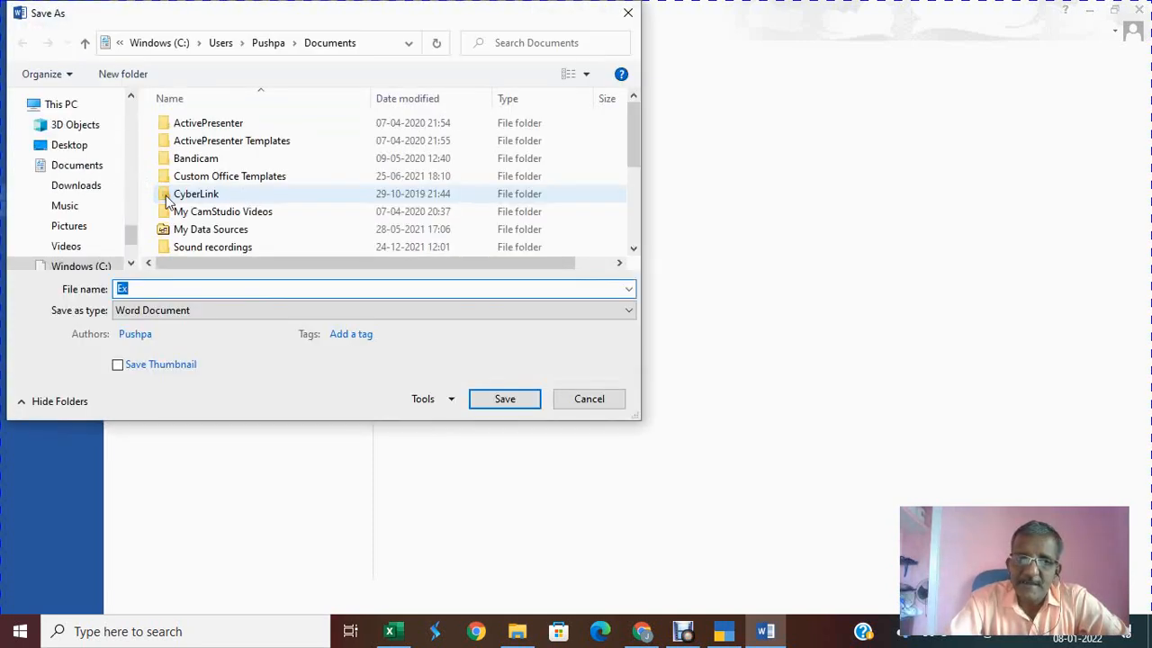
pyautogui.click(69, 149)
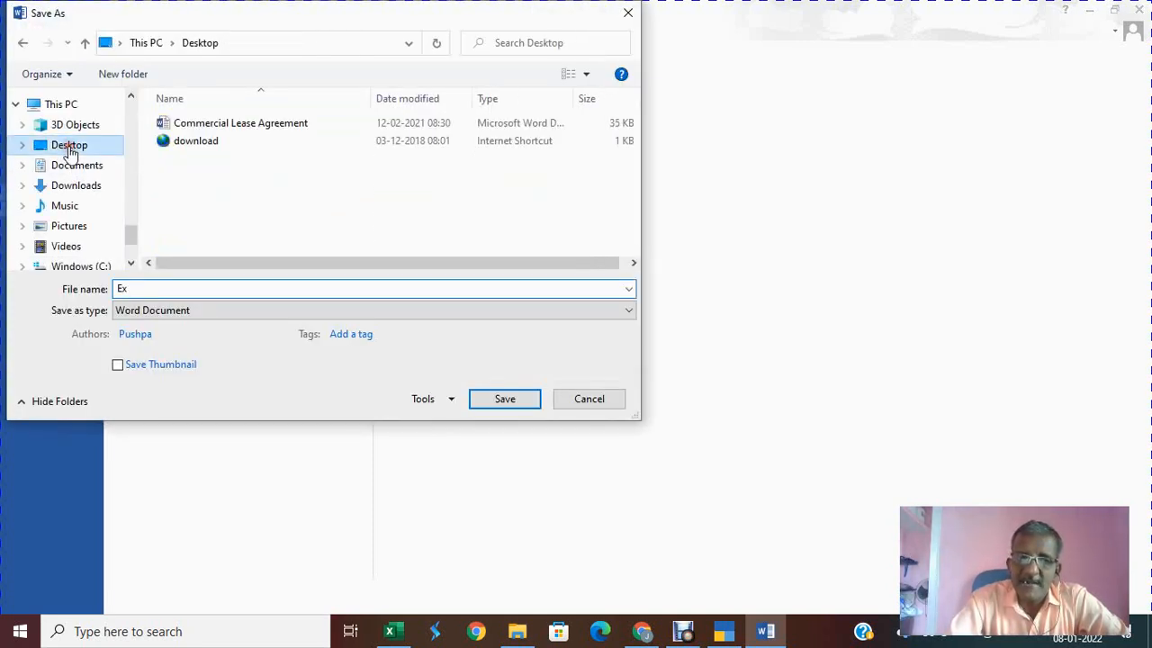
pyautogui.doubleClick(172, 288)
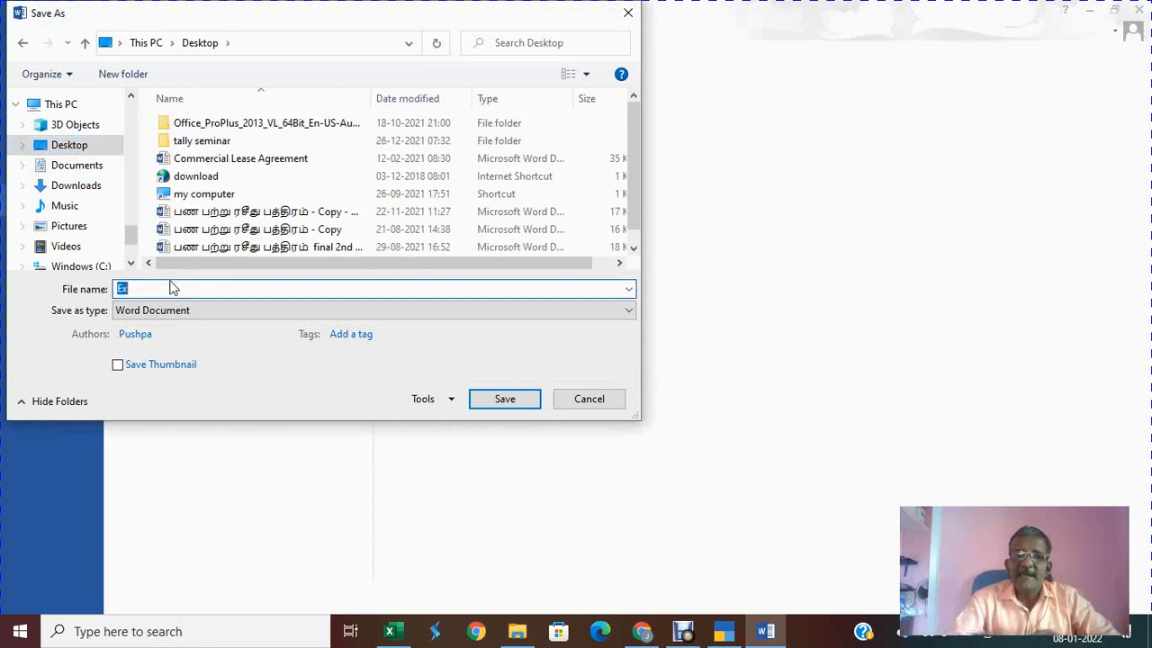
pyautogui.write('Ex. 1')
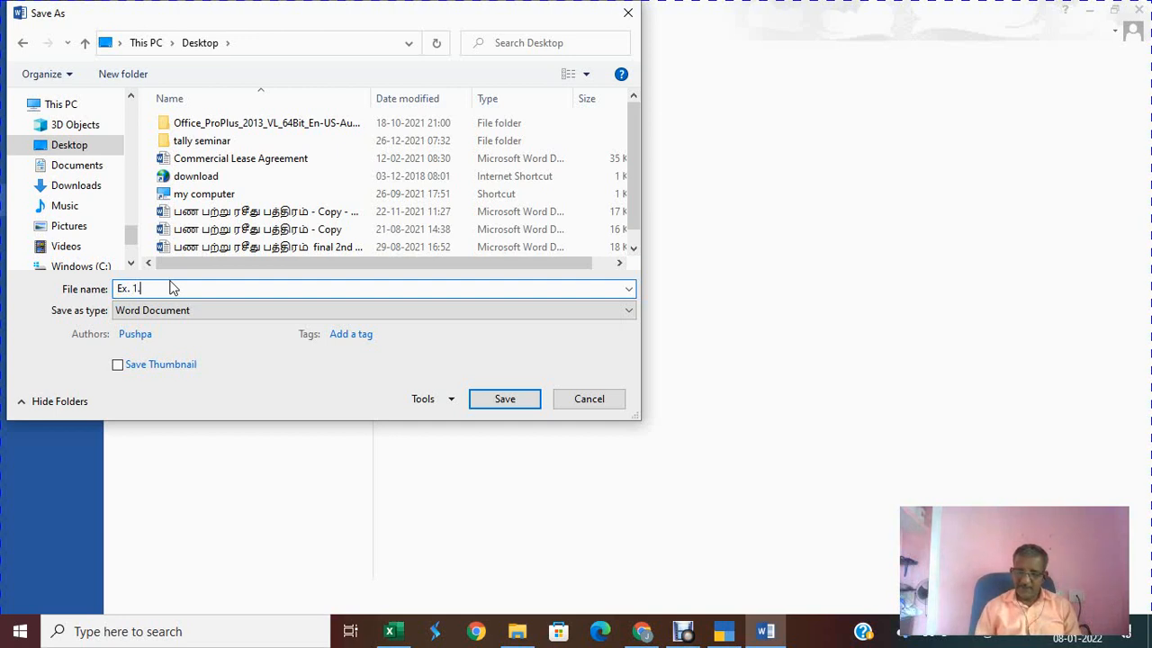
pyautogui.write('. company create')
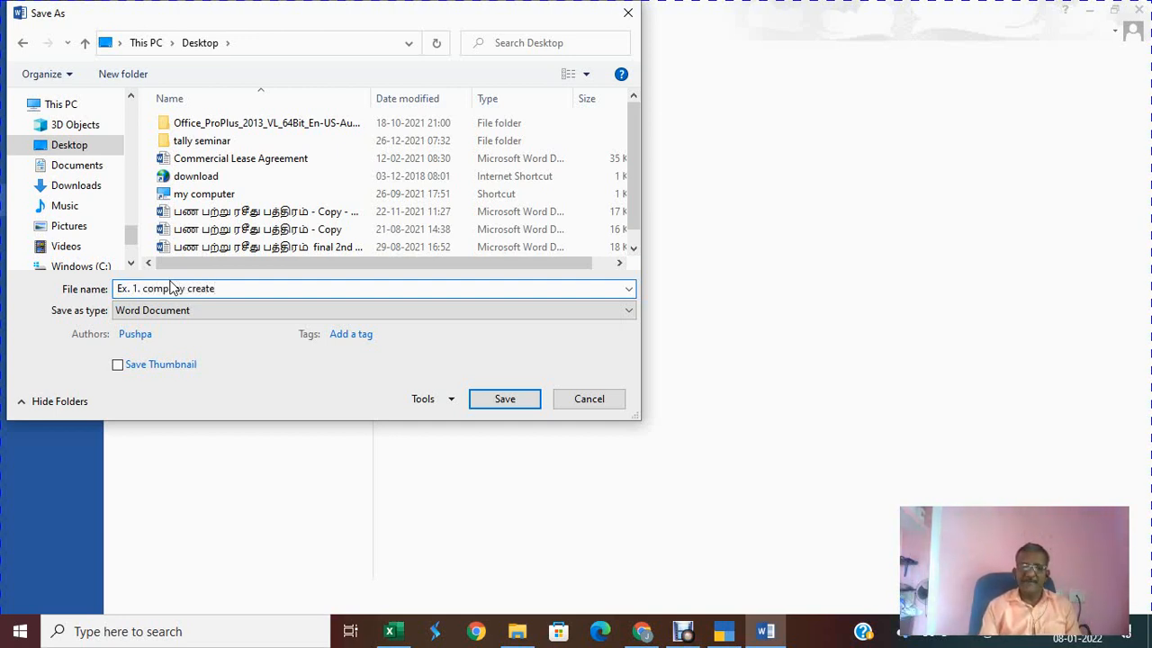
pyautogui.press('BackSpace')
pyautogui.write('tion')
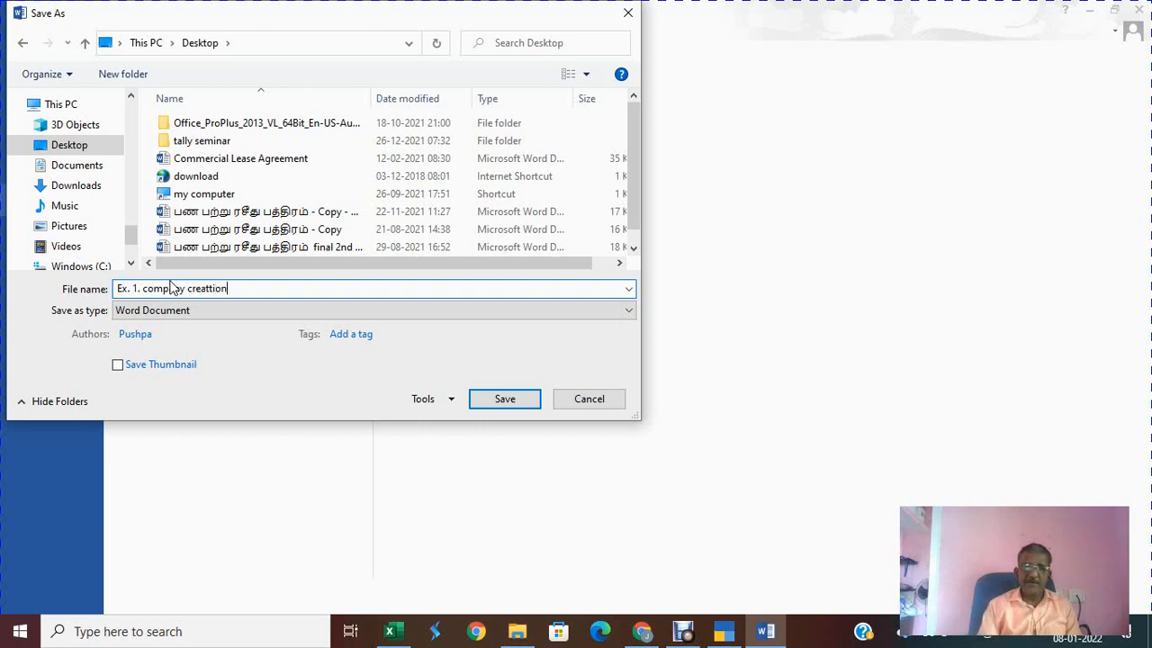
pyautogui.click(431, 311)
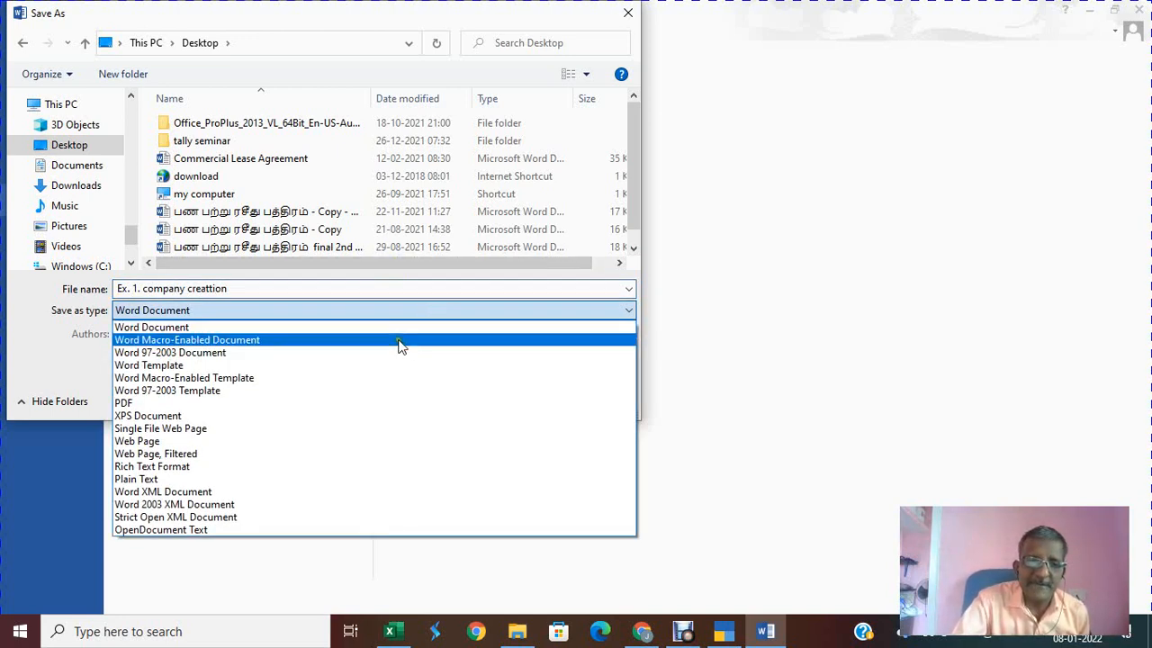
pyautogui.click(336, 403)
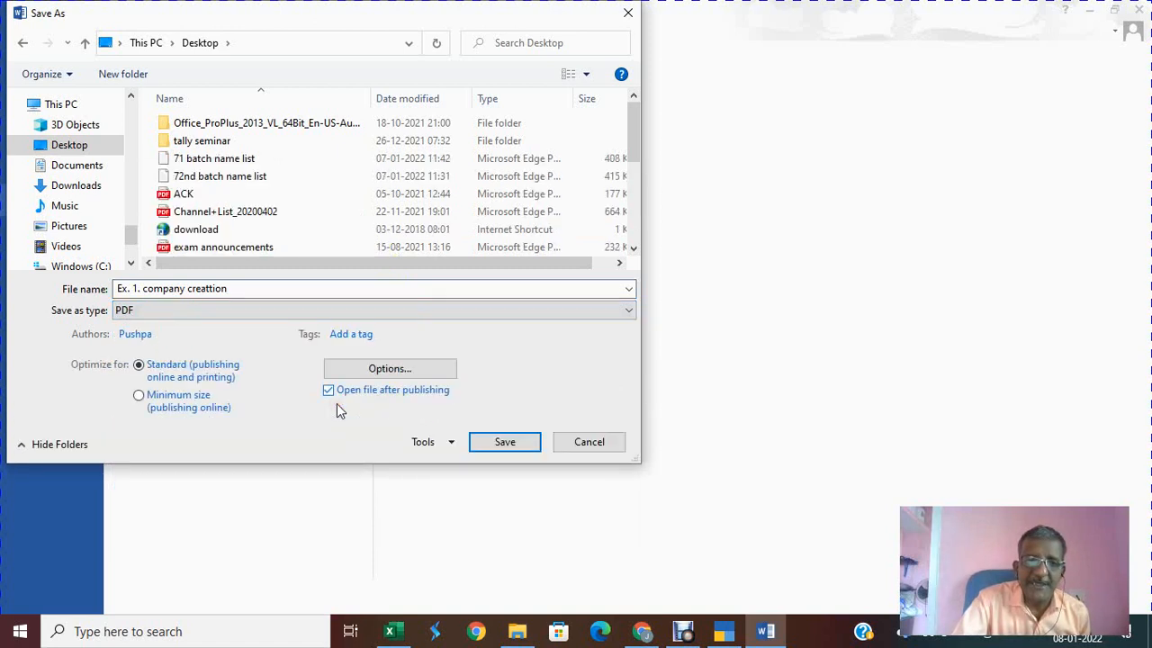
pyautogui.click(504, 442)
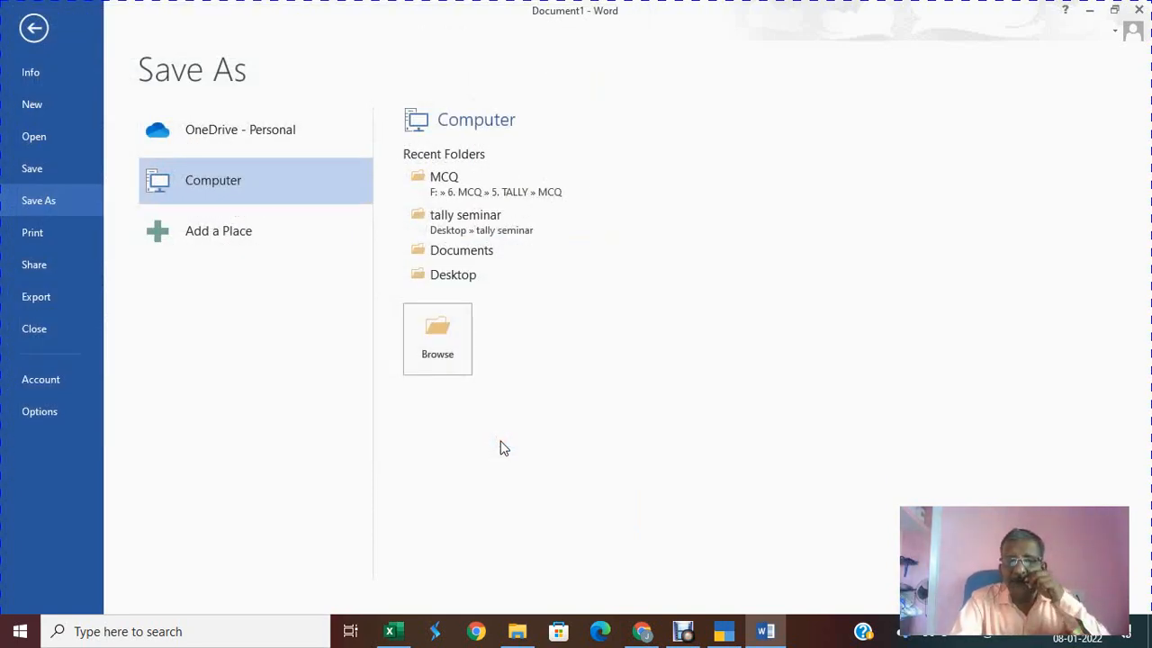
# Step: Leave Word's backstage, close the Chrome download window, and view 'Ex. 1. company creattion.pdf' in Edge
pyautogui.press('Escape')
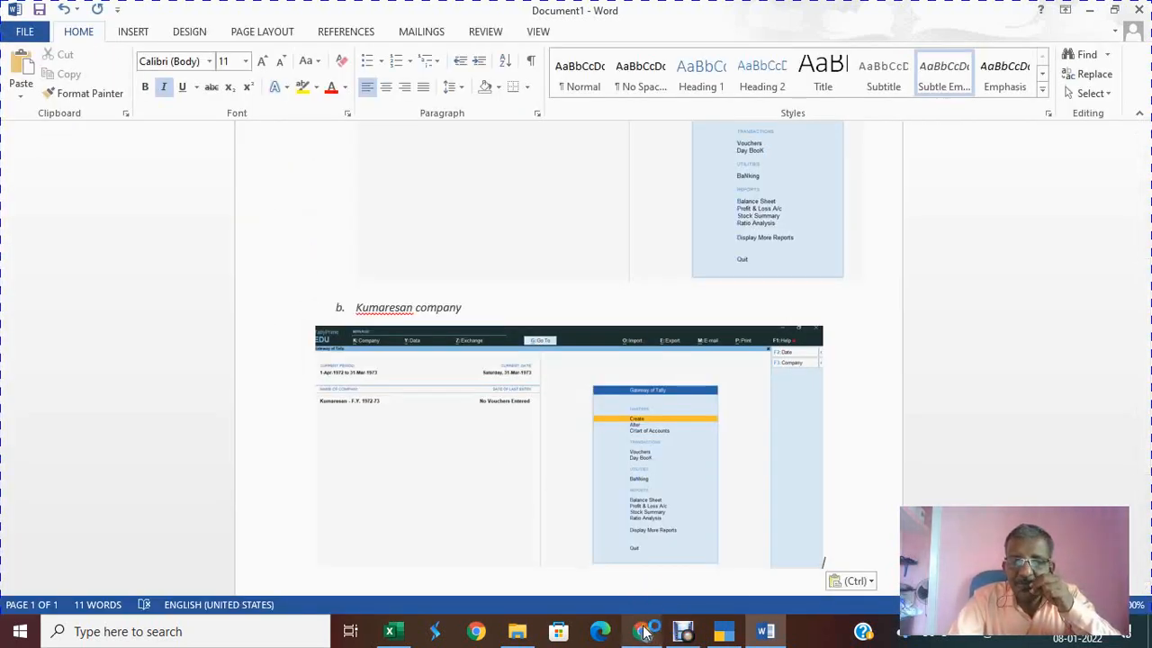
pyautogui.moveTo(644, 632)
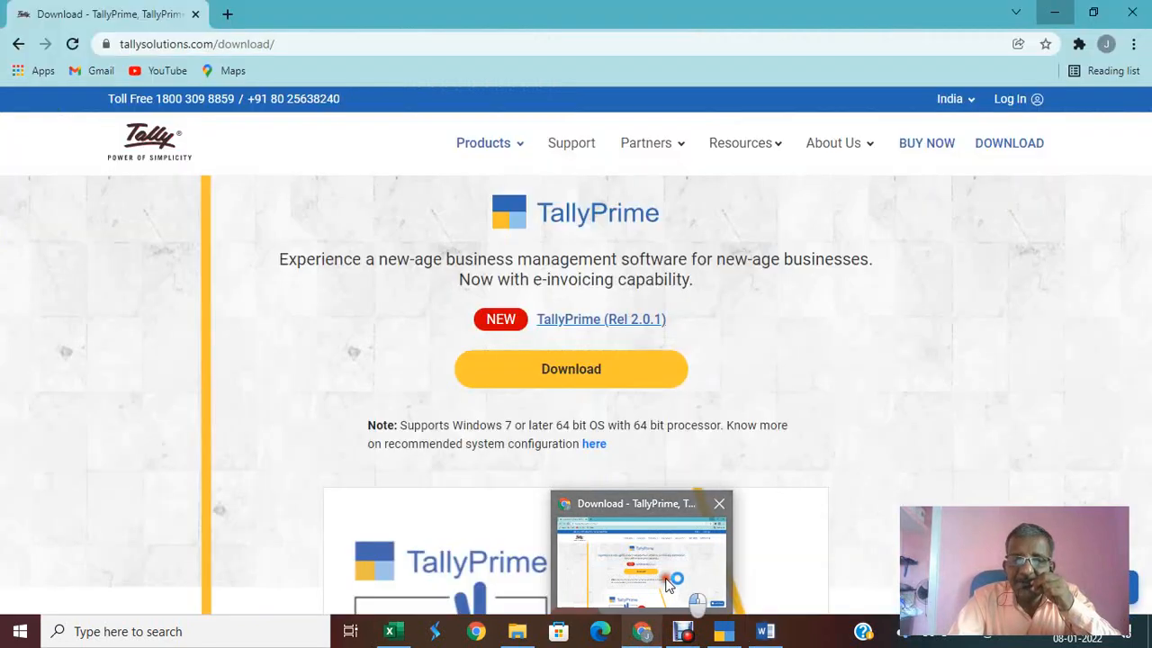
pyautogui.click(664, 581)
pyautogui.click(467, 165)
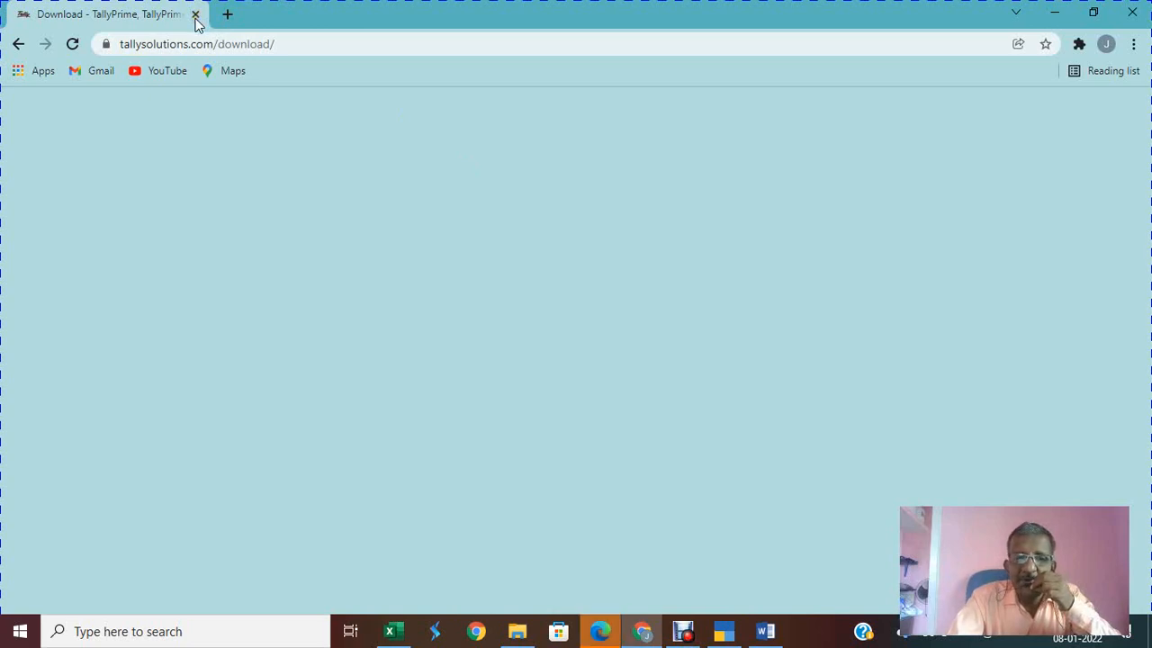
pyautogui.click(1132, 17)
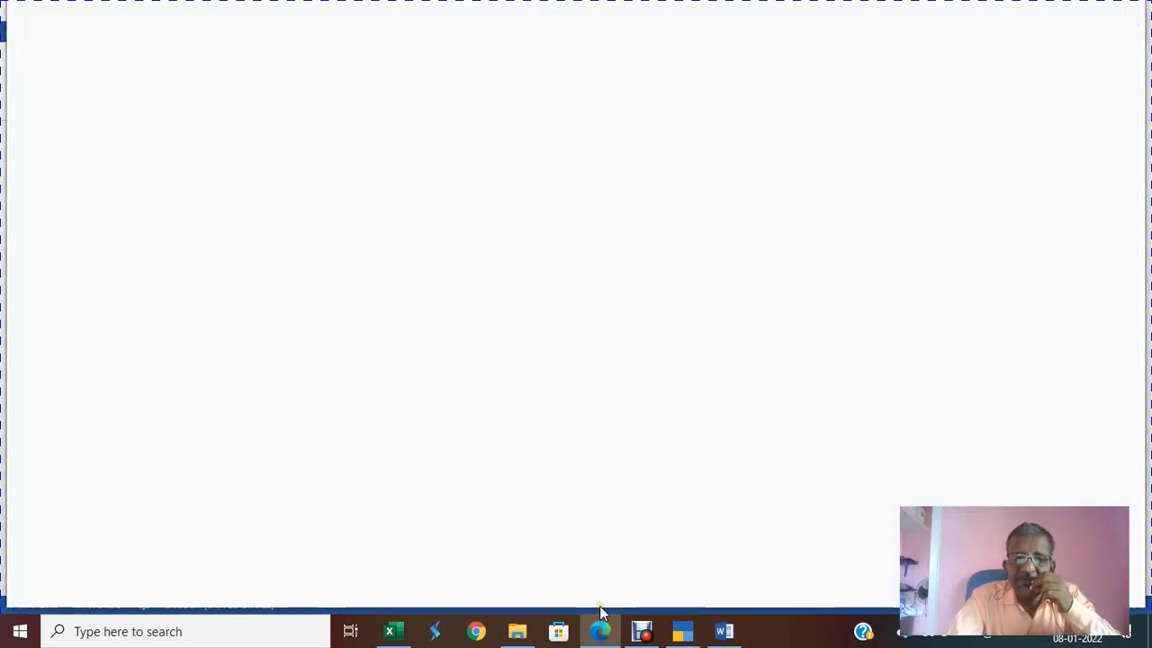
pyautogui.moveTo(592, 637)
pyautogui.click(607, 577)
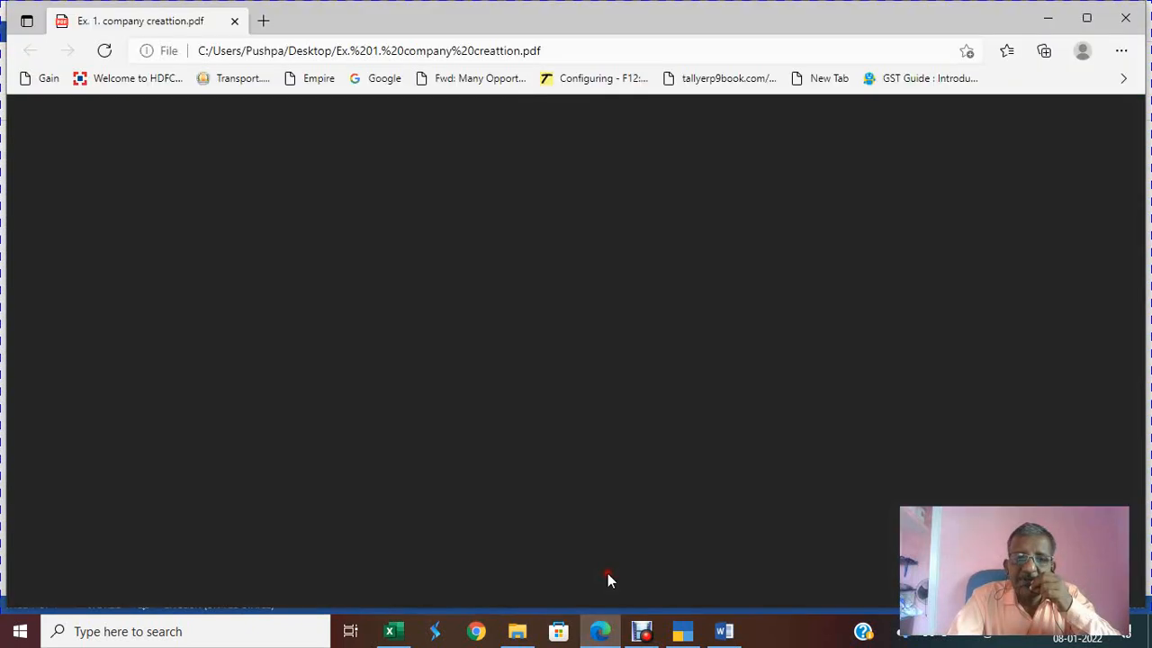